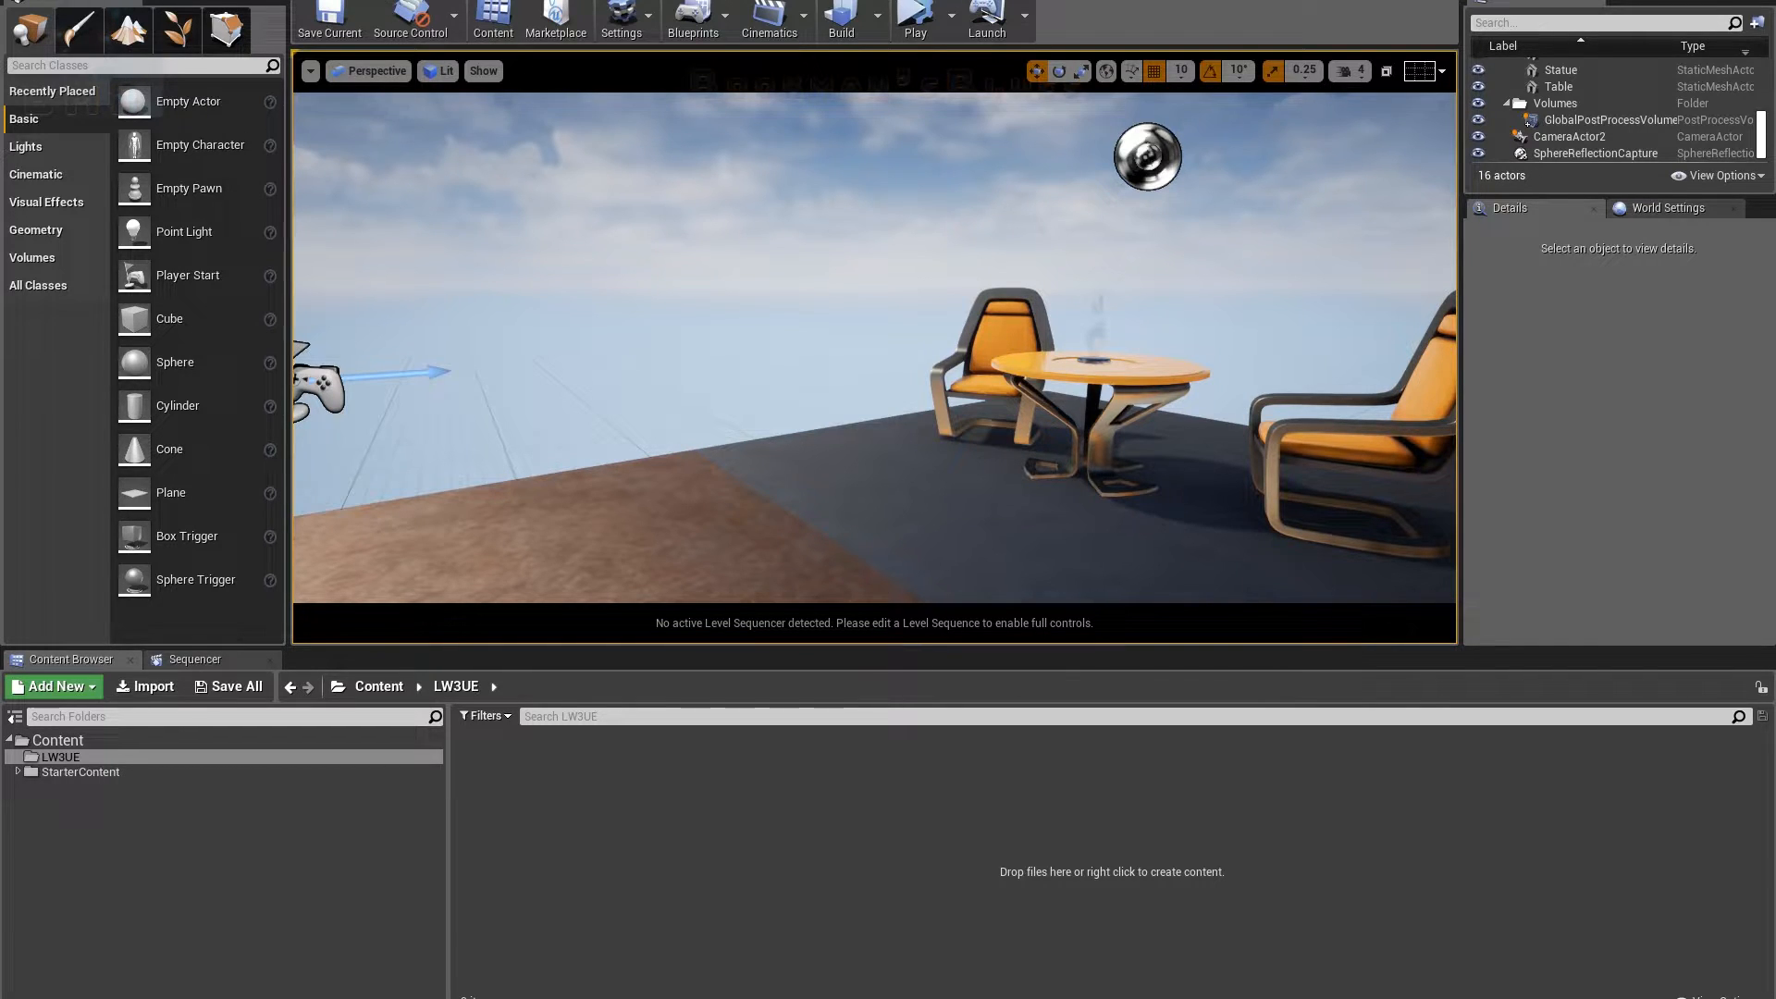
Step: Import ScrapBotRig_04tt_HeadRotTest_010.fbx from the FBX folder into the LW3UE folder as a skeletal mesh with its animation
right_click(797, 884)
click(848, 407)
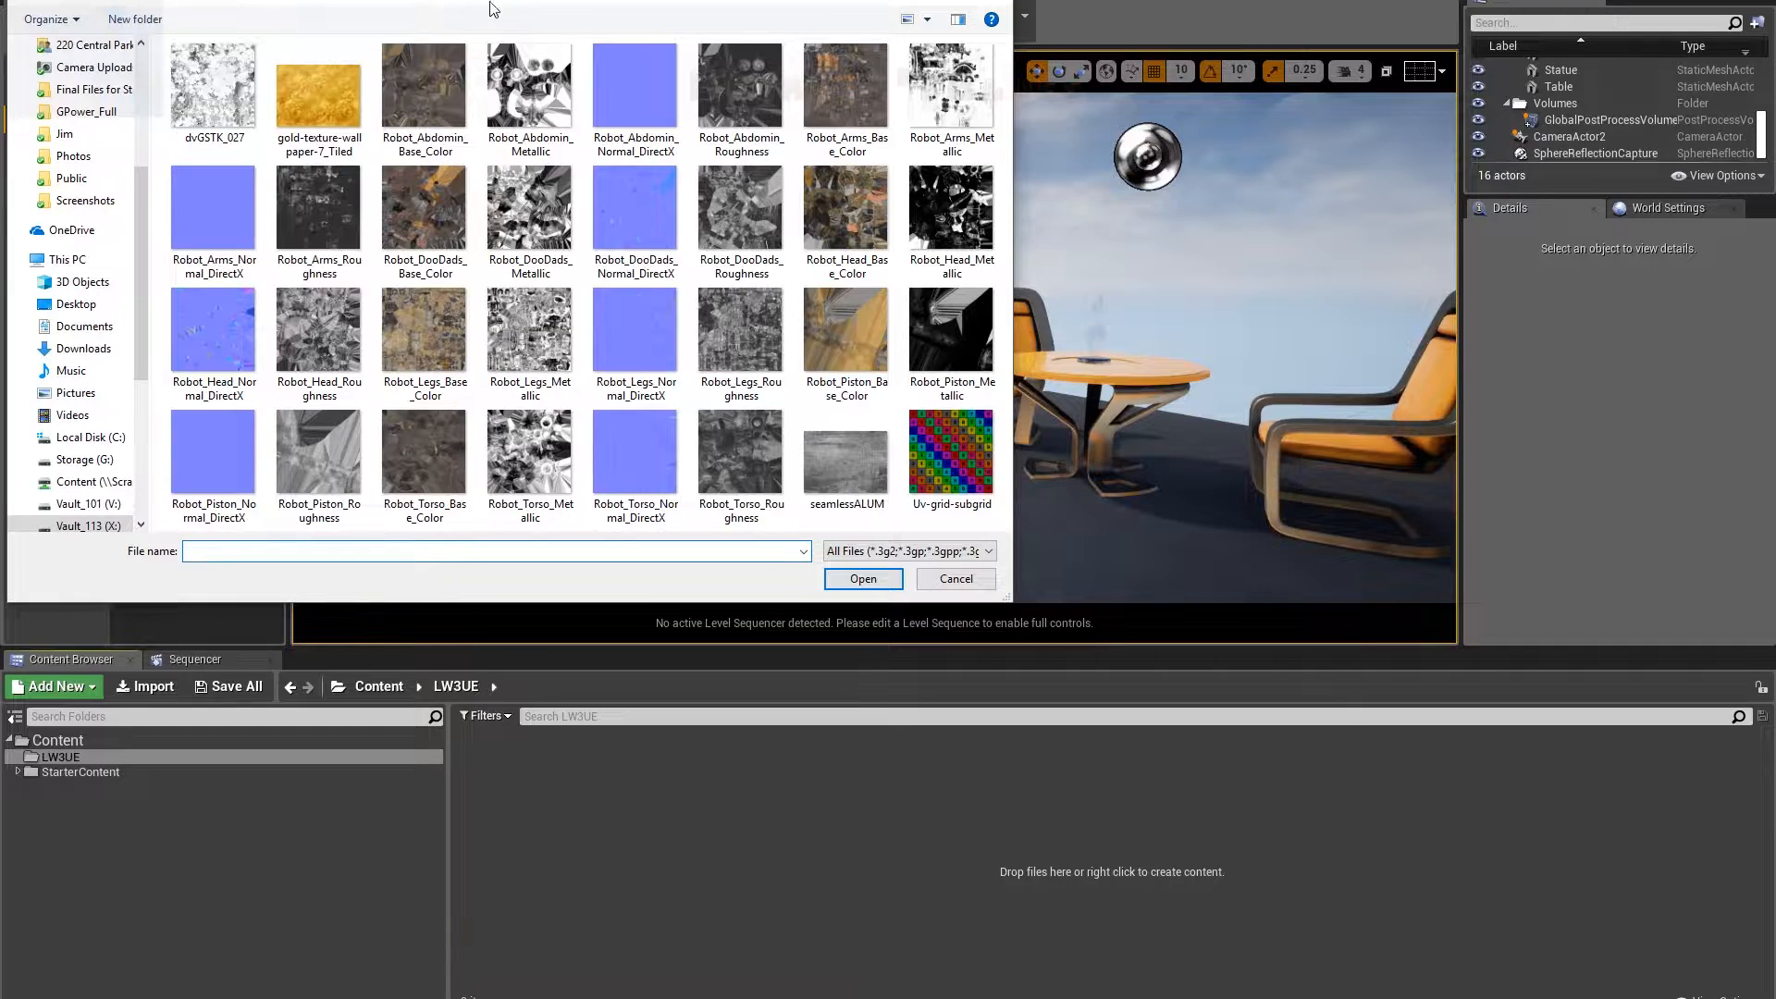
click(495, 1)
double_click(263, 117)
click(235, 75)
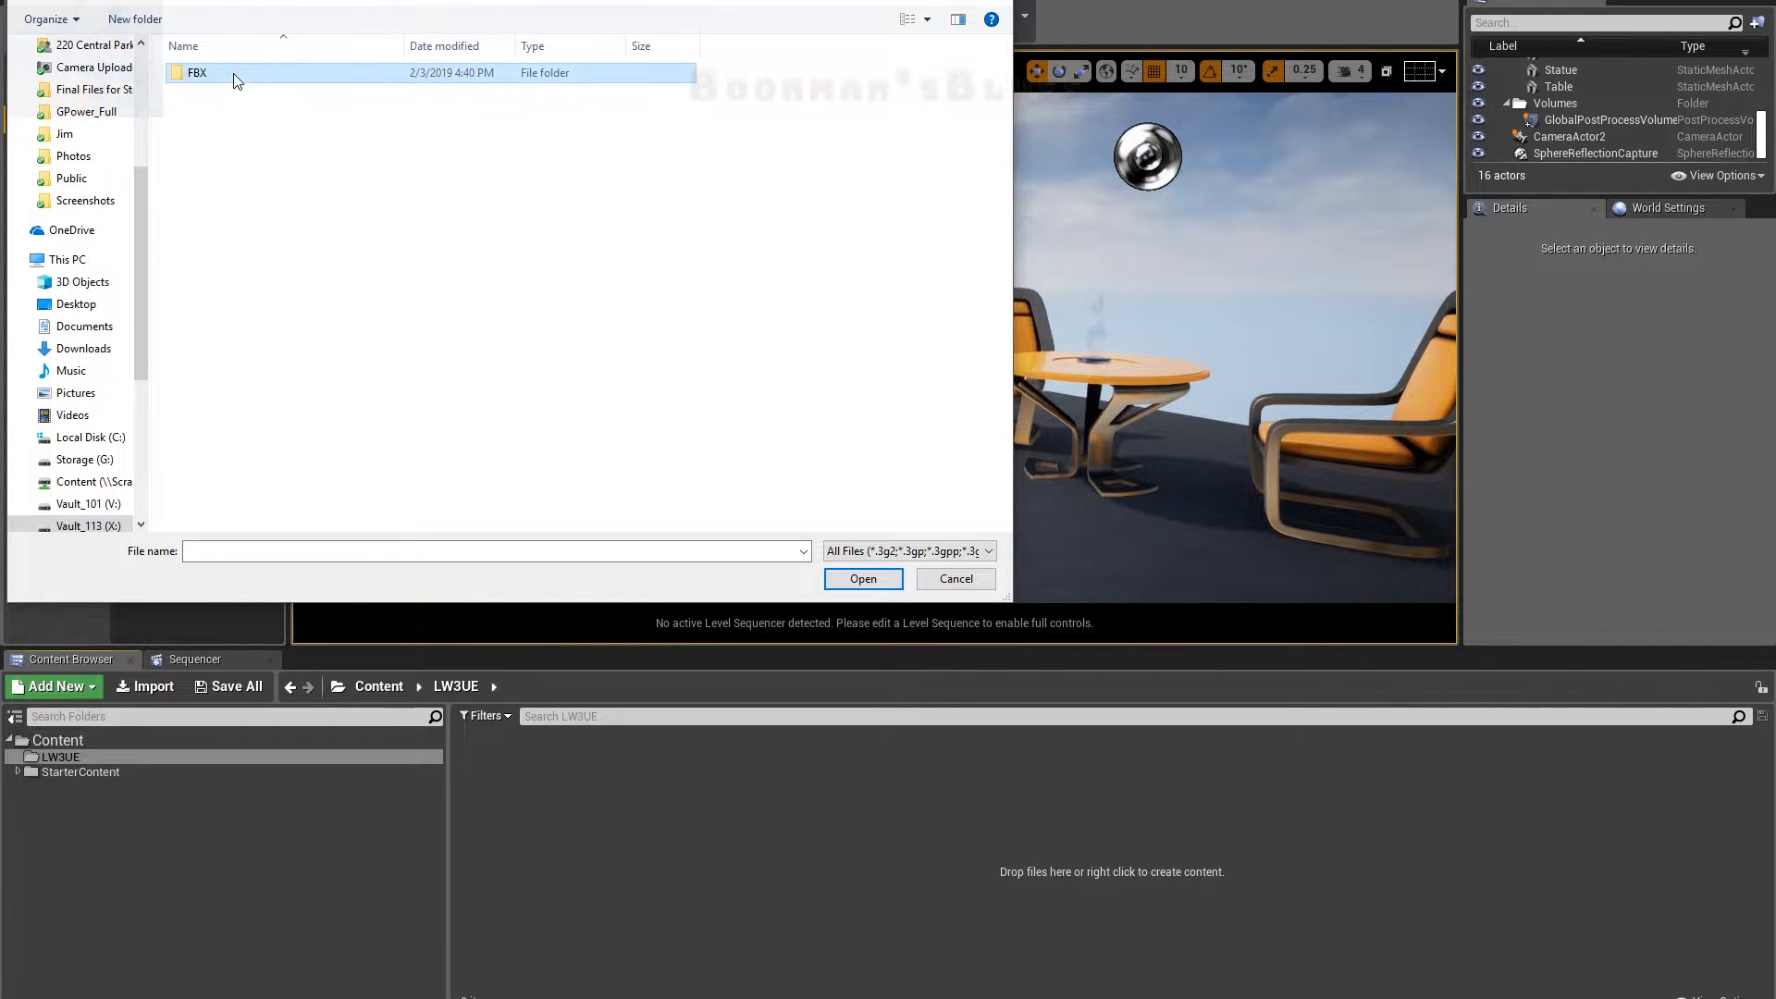
double_click(235, 78)
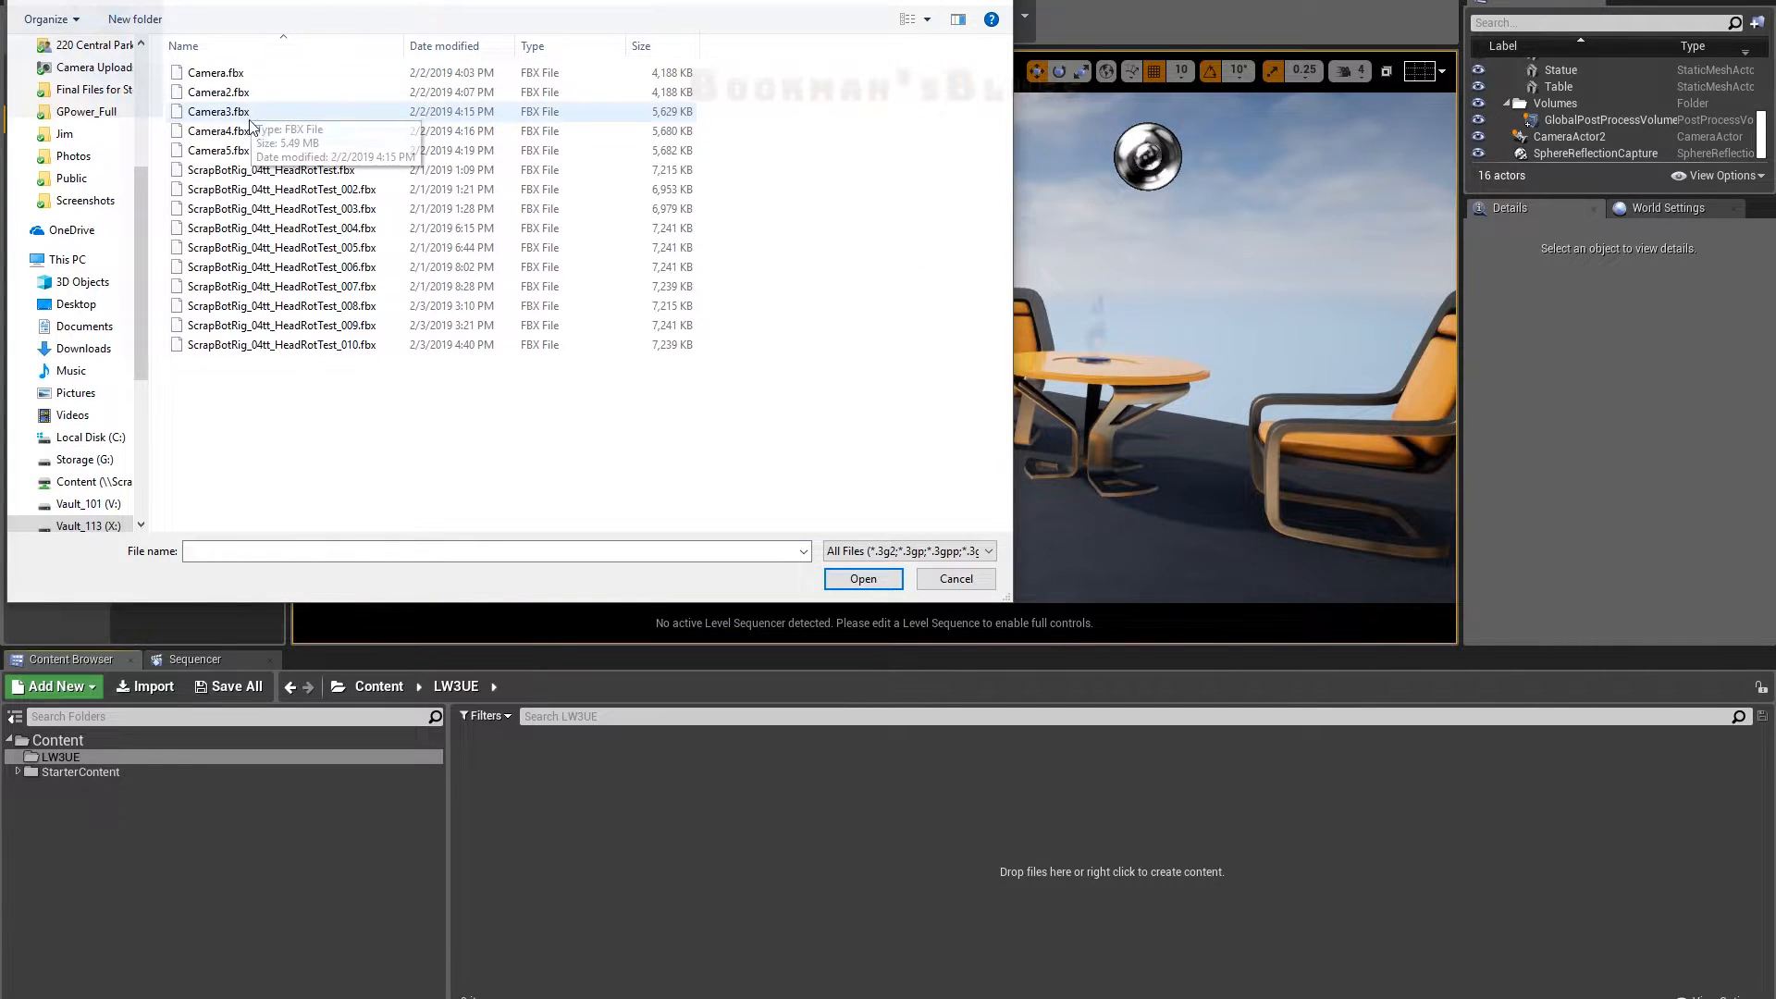
double_click(329, 350)
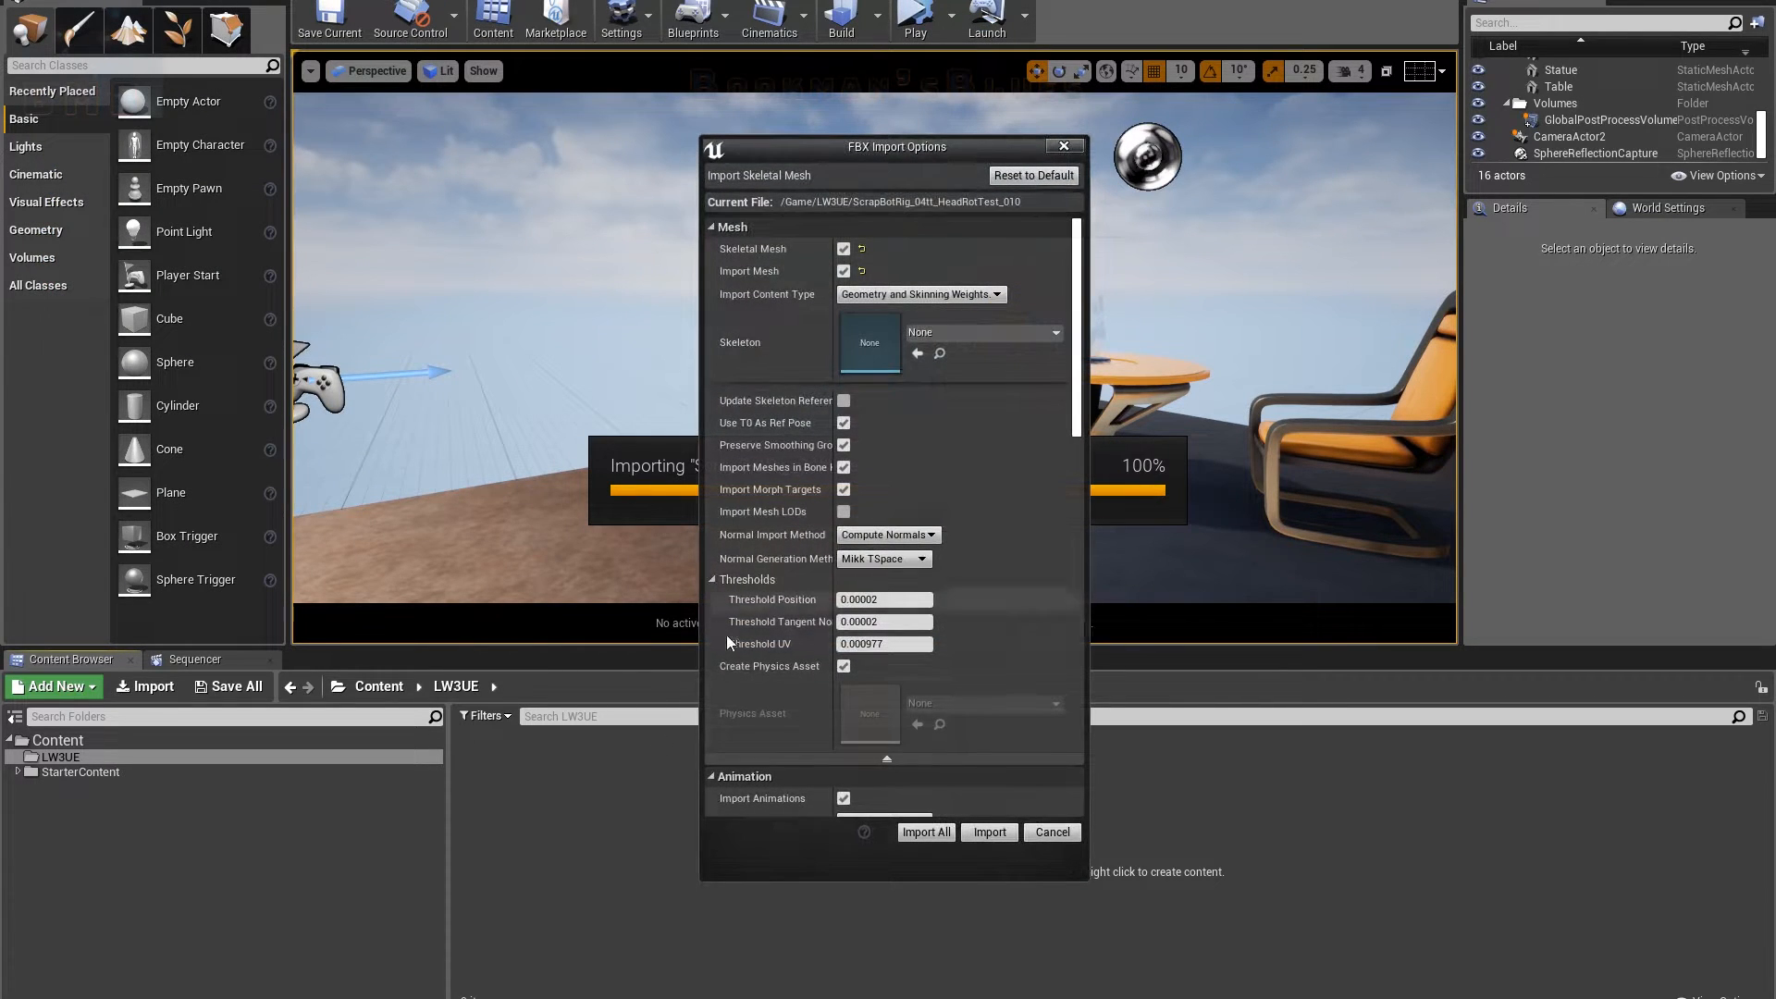
click(1005, 833)
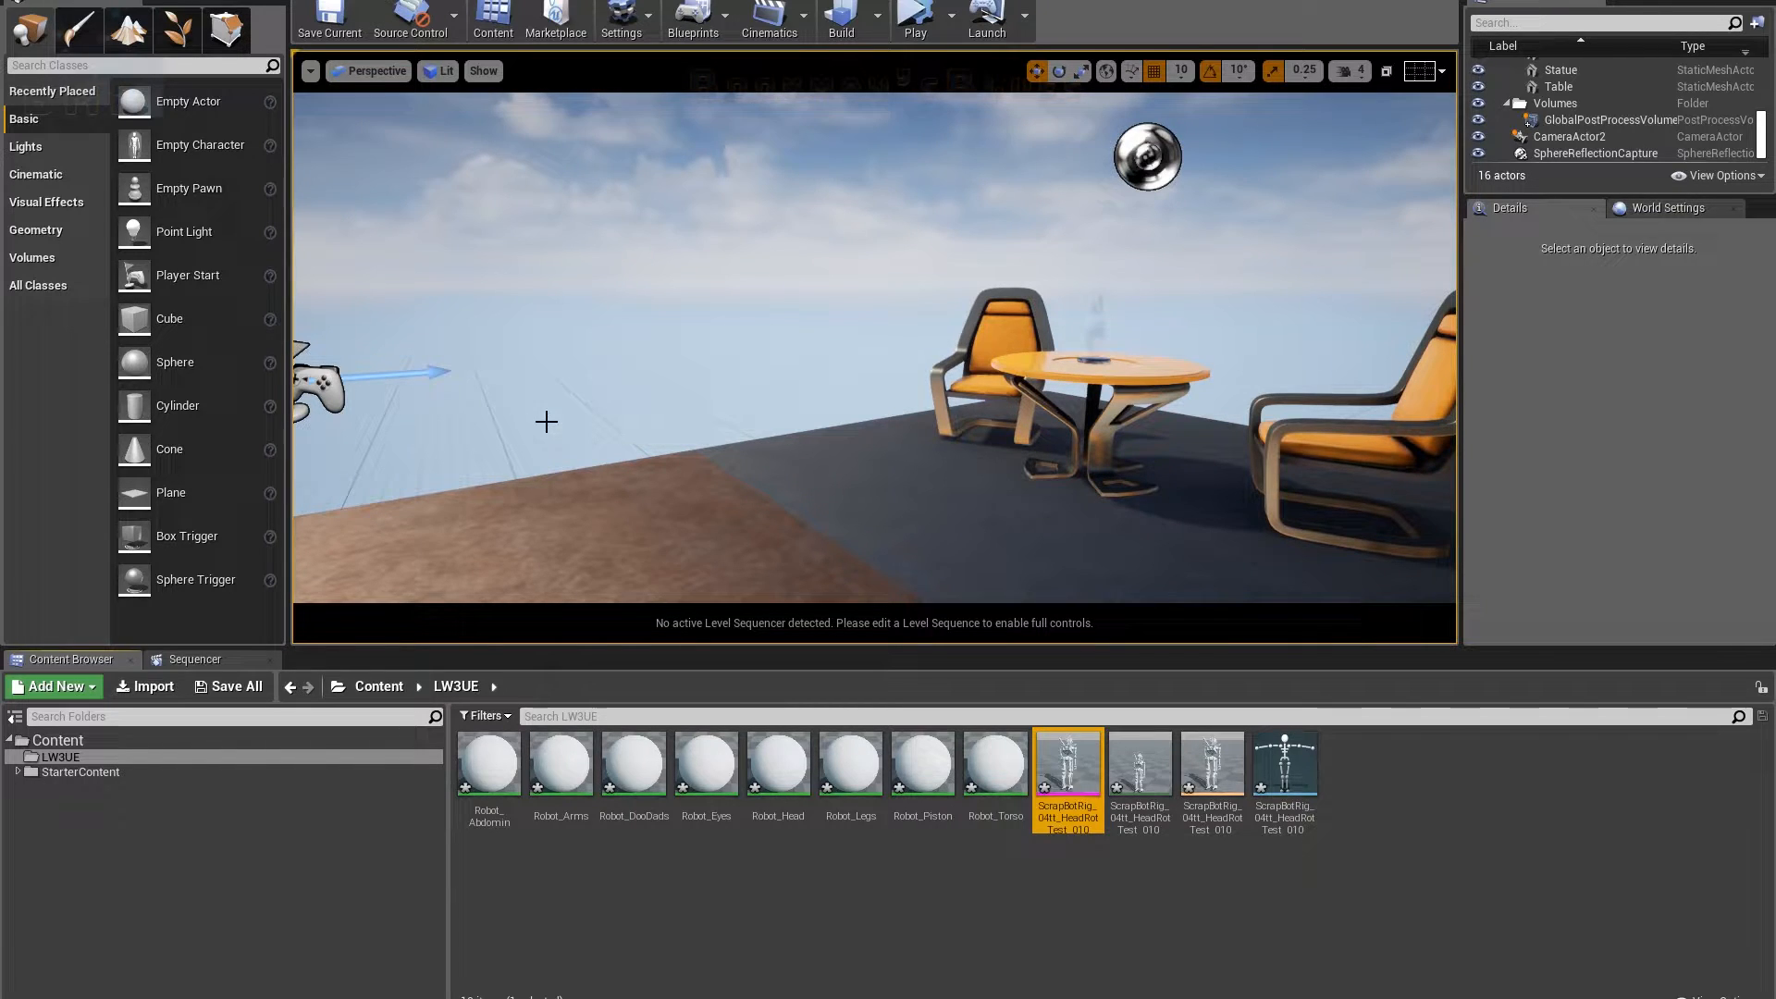
click(1324, 773)
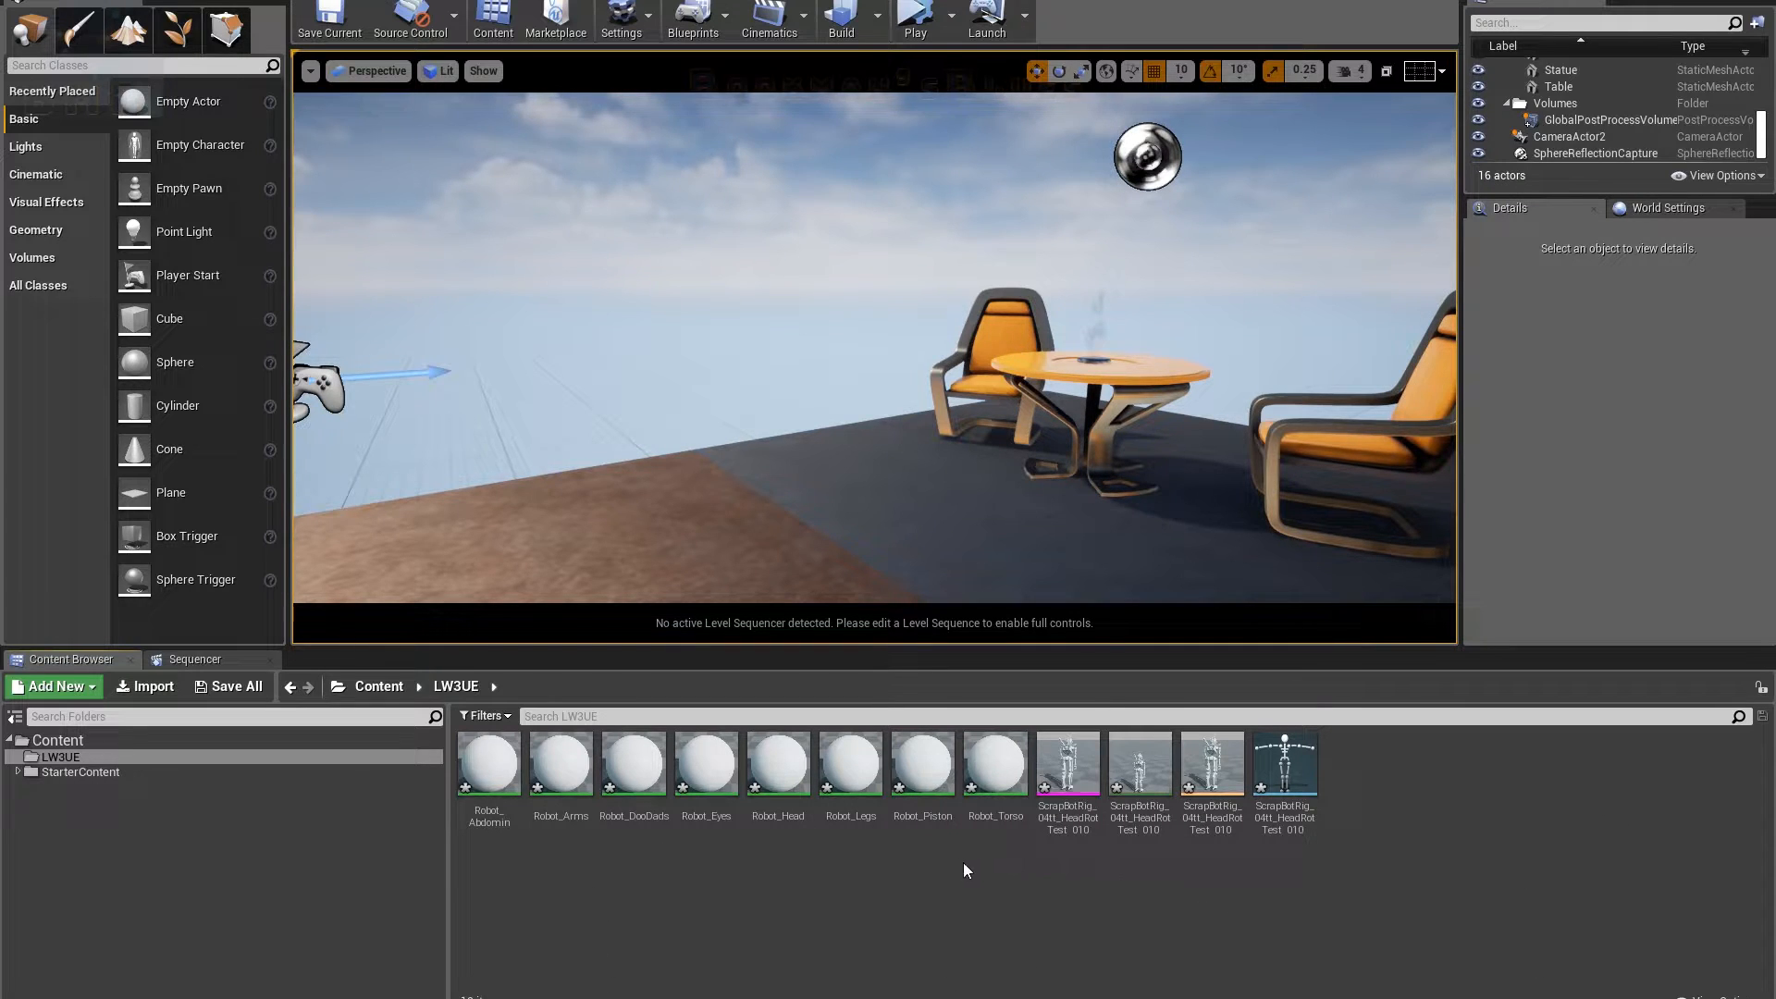
Step: Create a folder named Materials inside the LW3UE folder
right_click(1379, 780)
click(1460, 223)
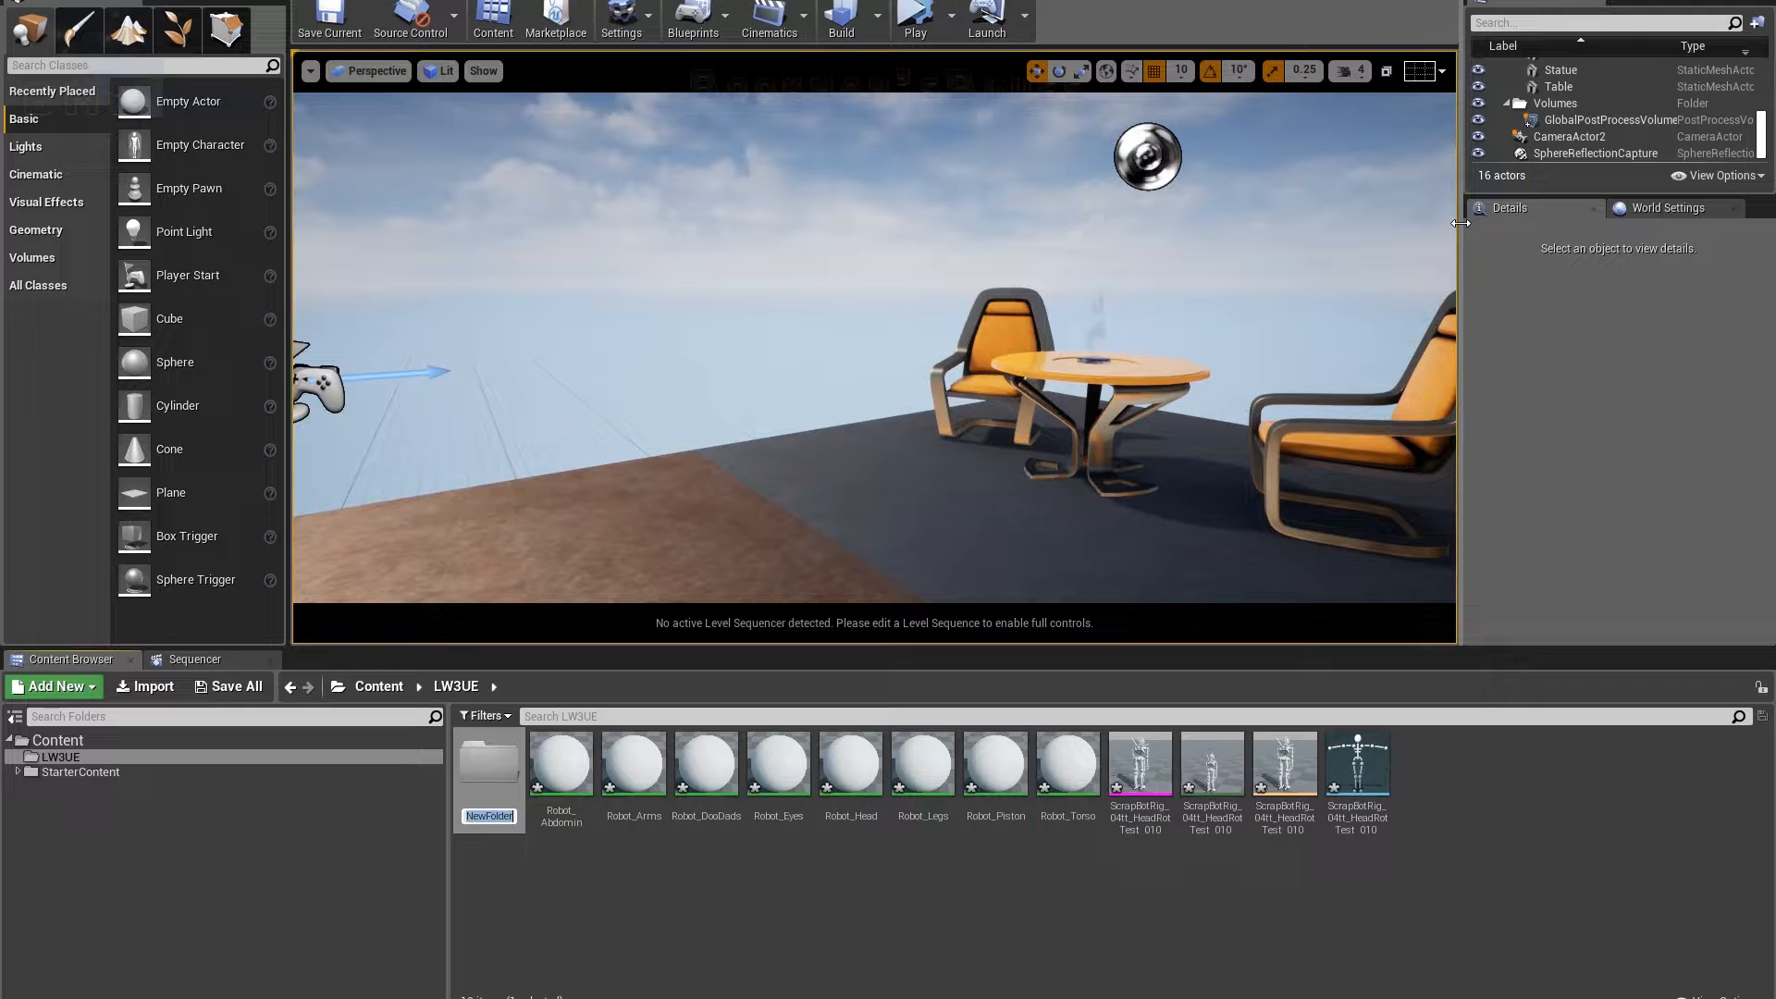
text(Materials)
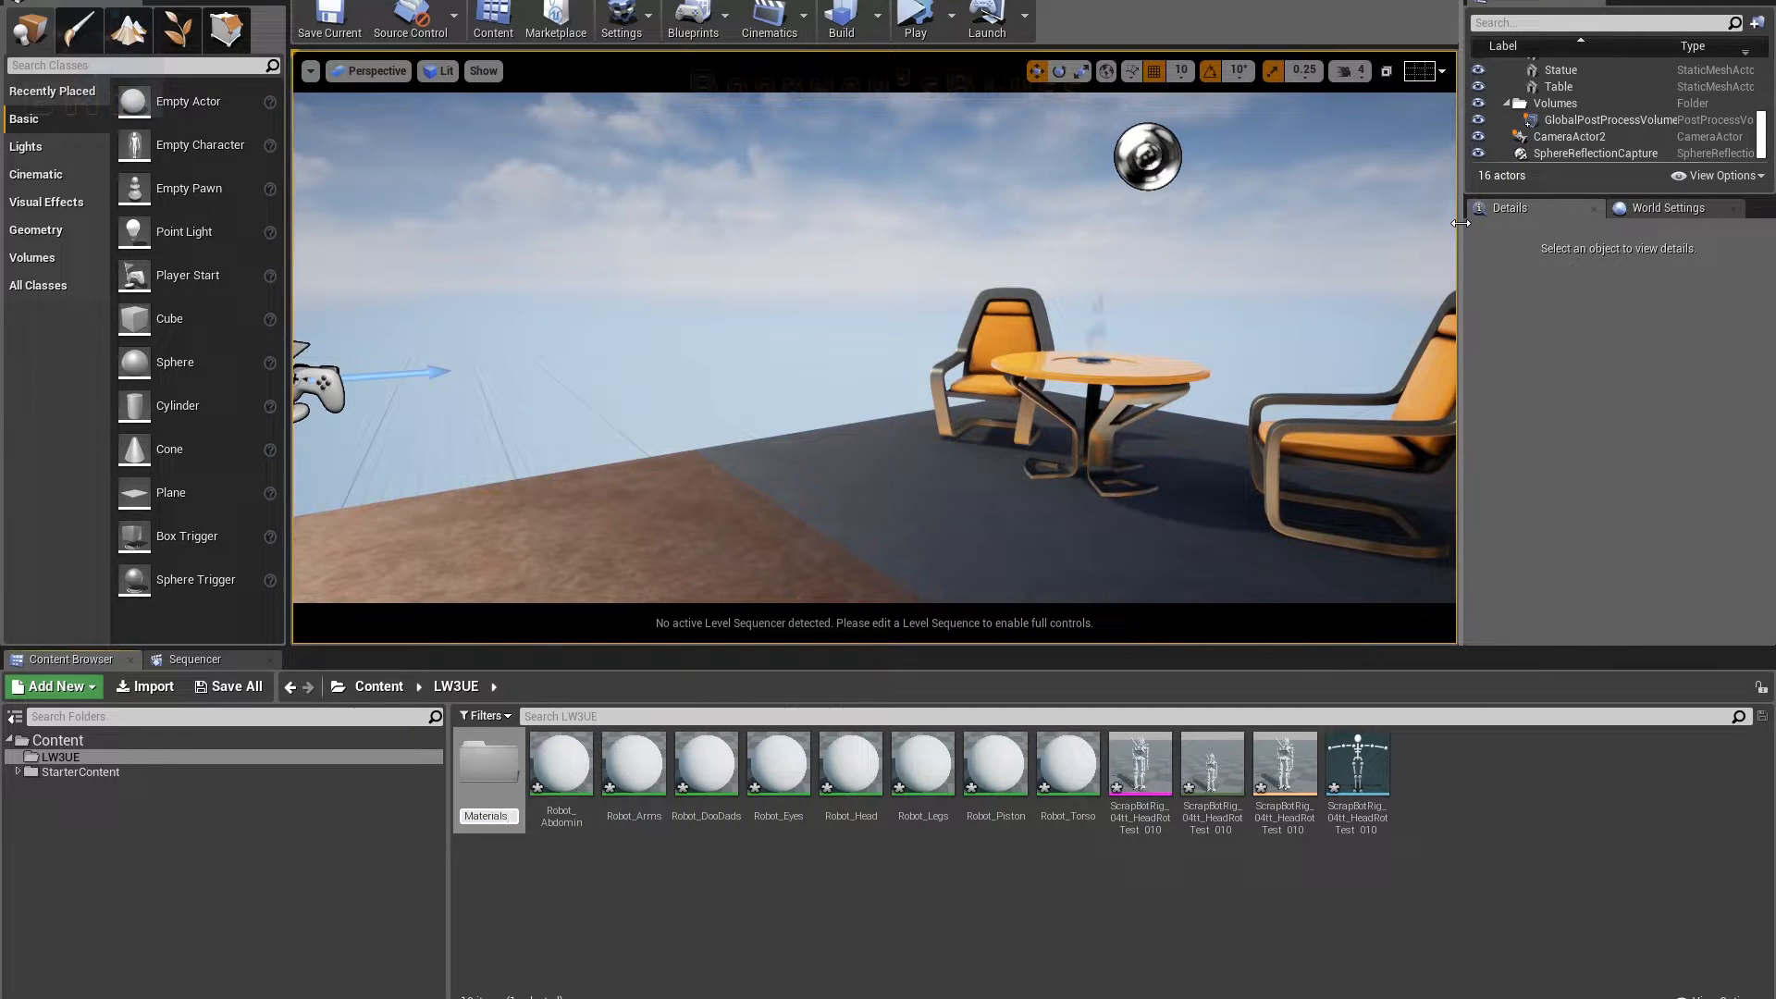
key(Return)
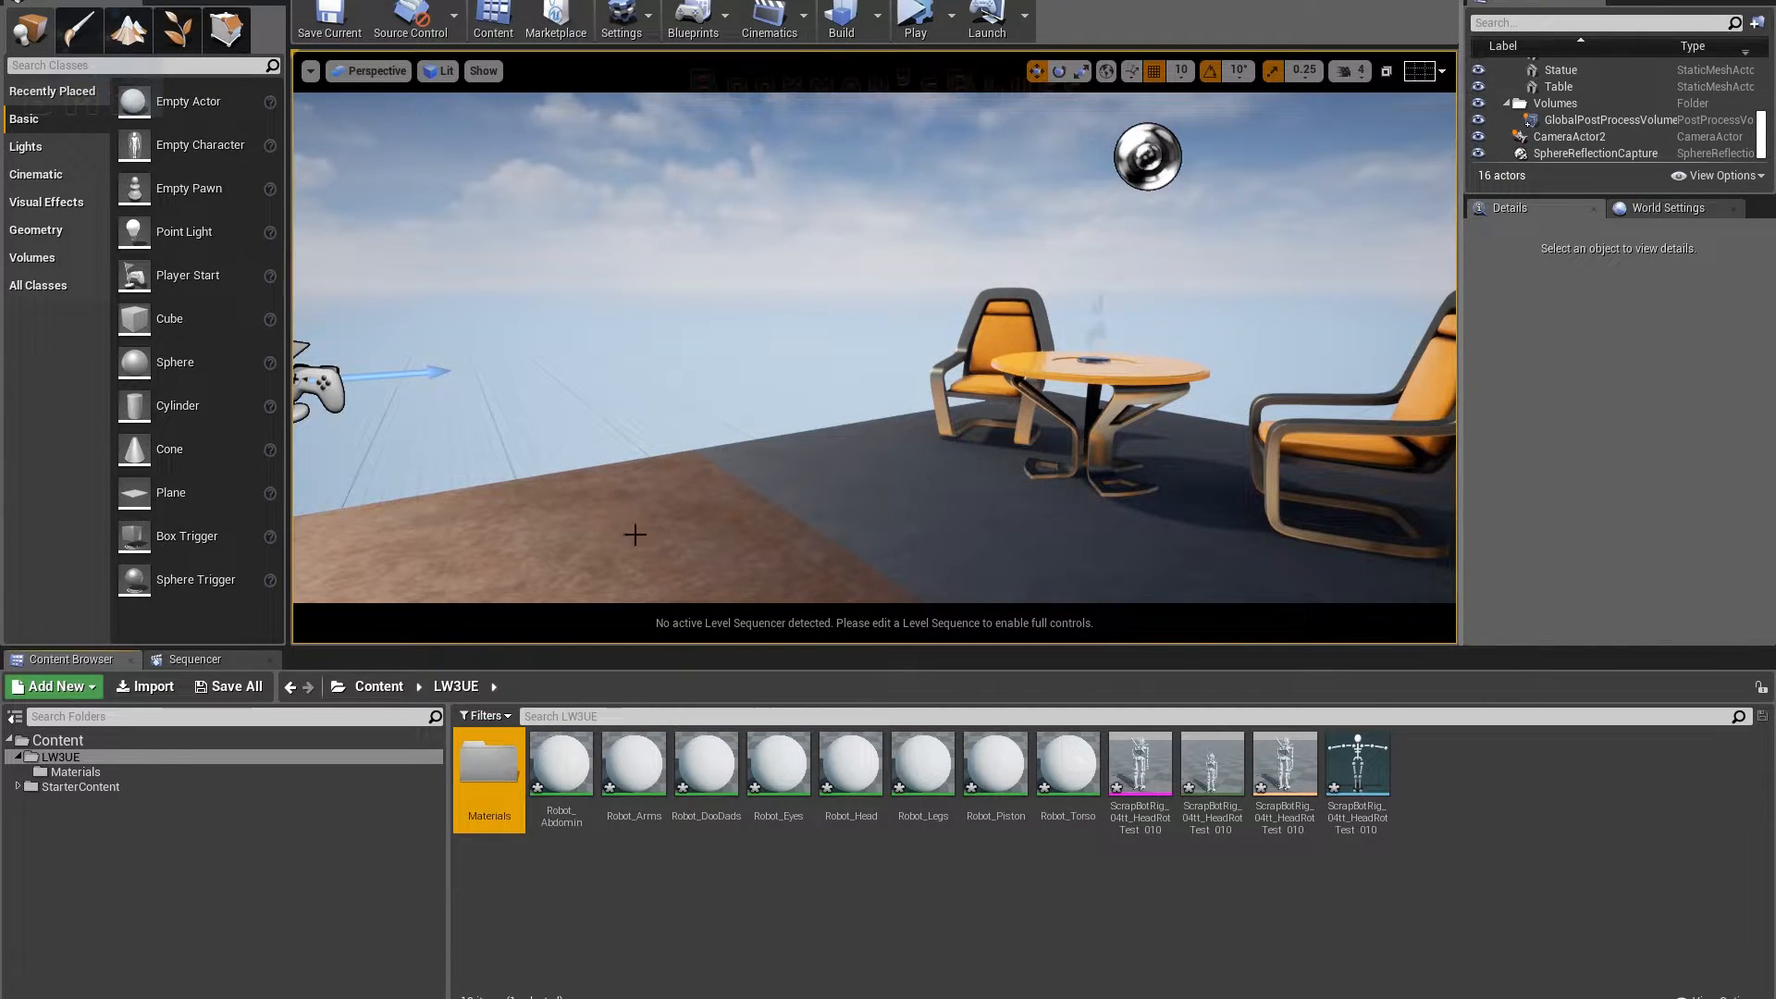
Step: Move all the robot materials, from Robot_Abdomin through Robot_Torso, into the Materials folder
click(562, 770)
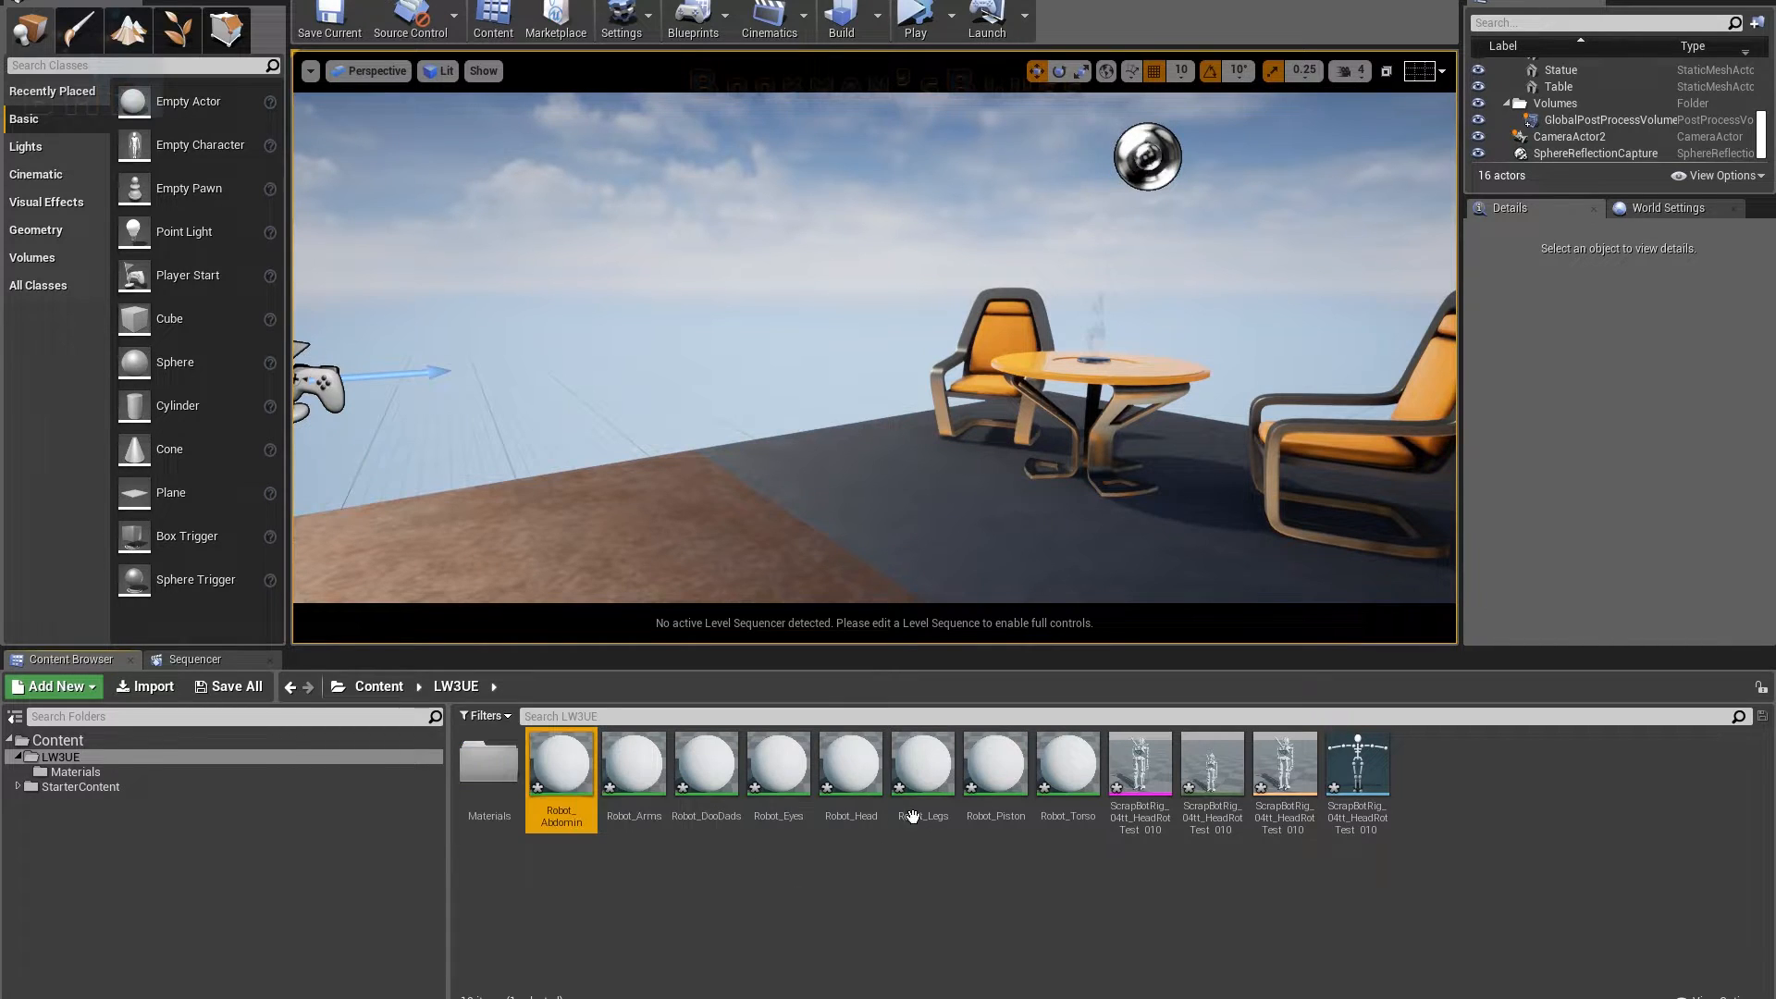
shift+click(1068, 766)
drag(482, 774, 485, 777)
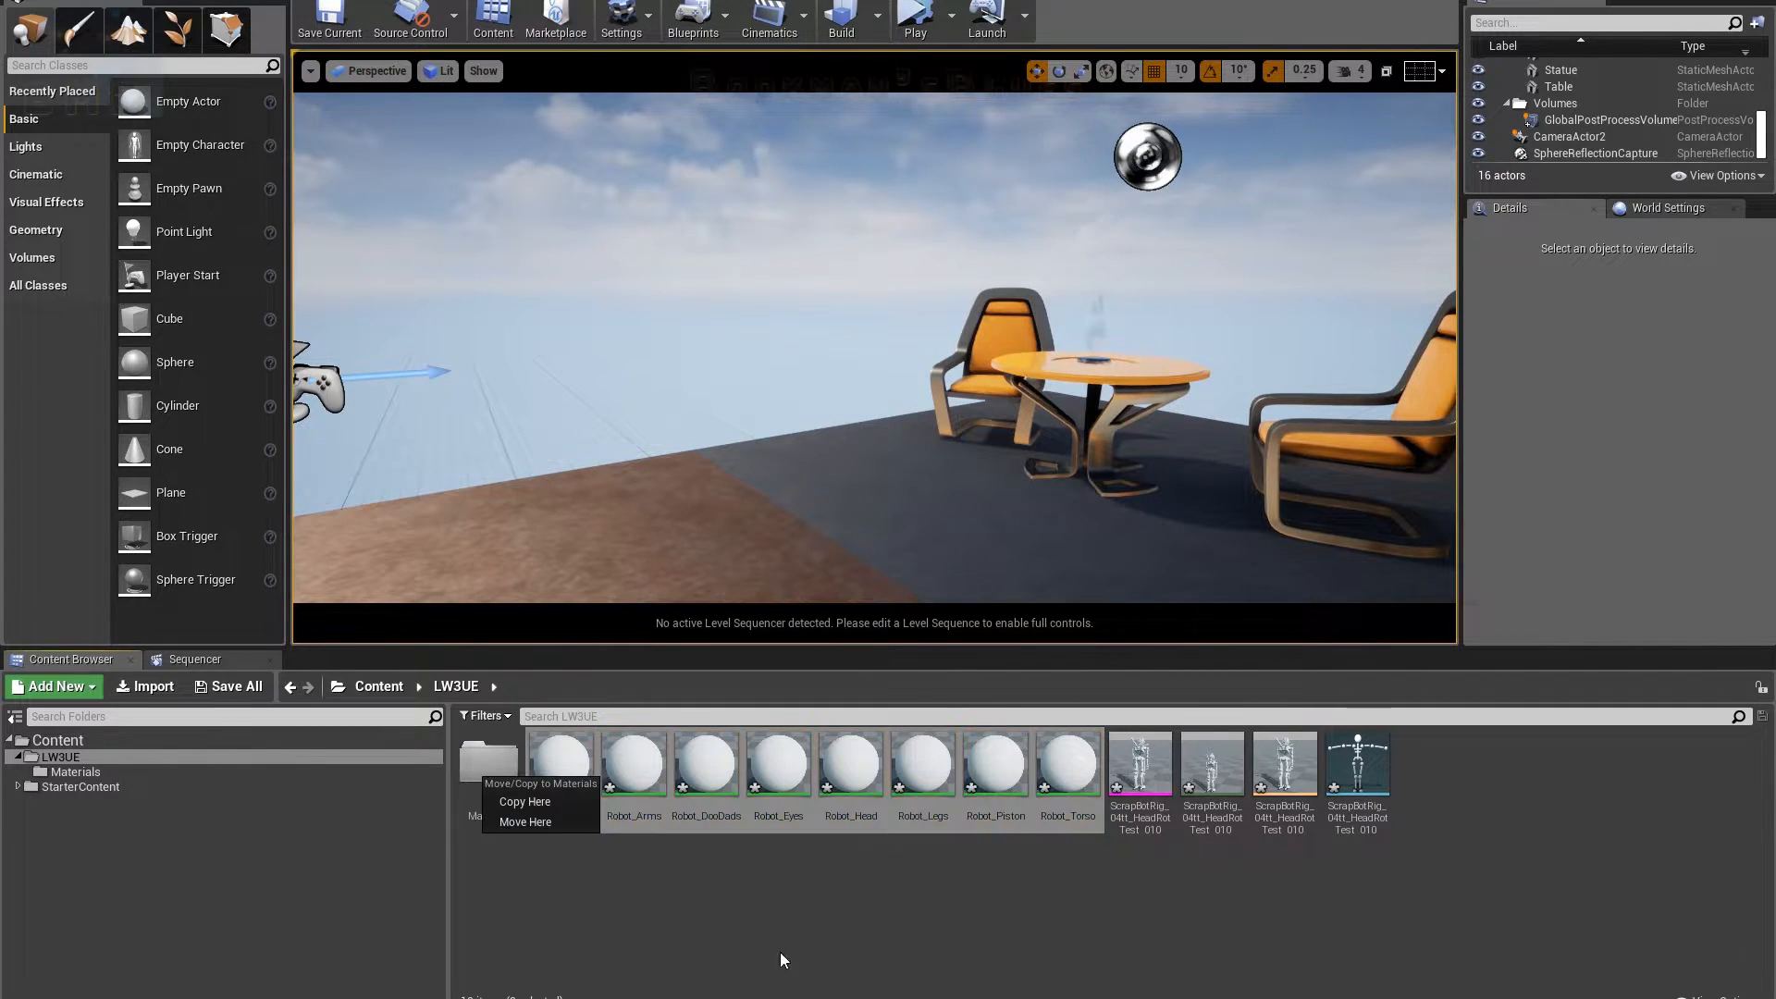
click(502, 819)
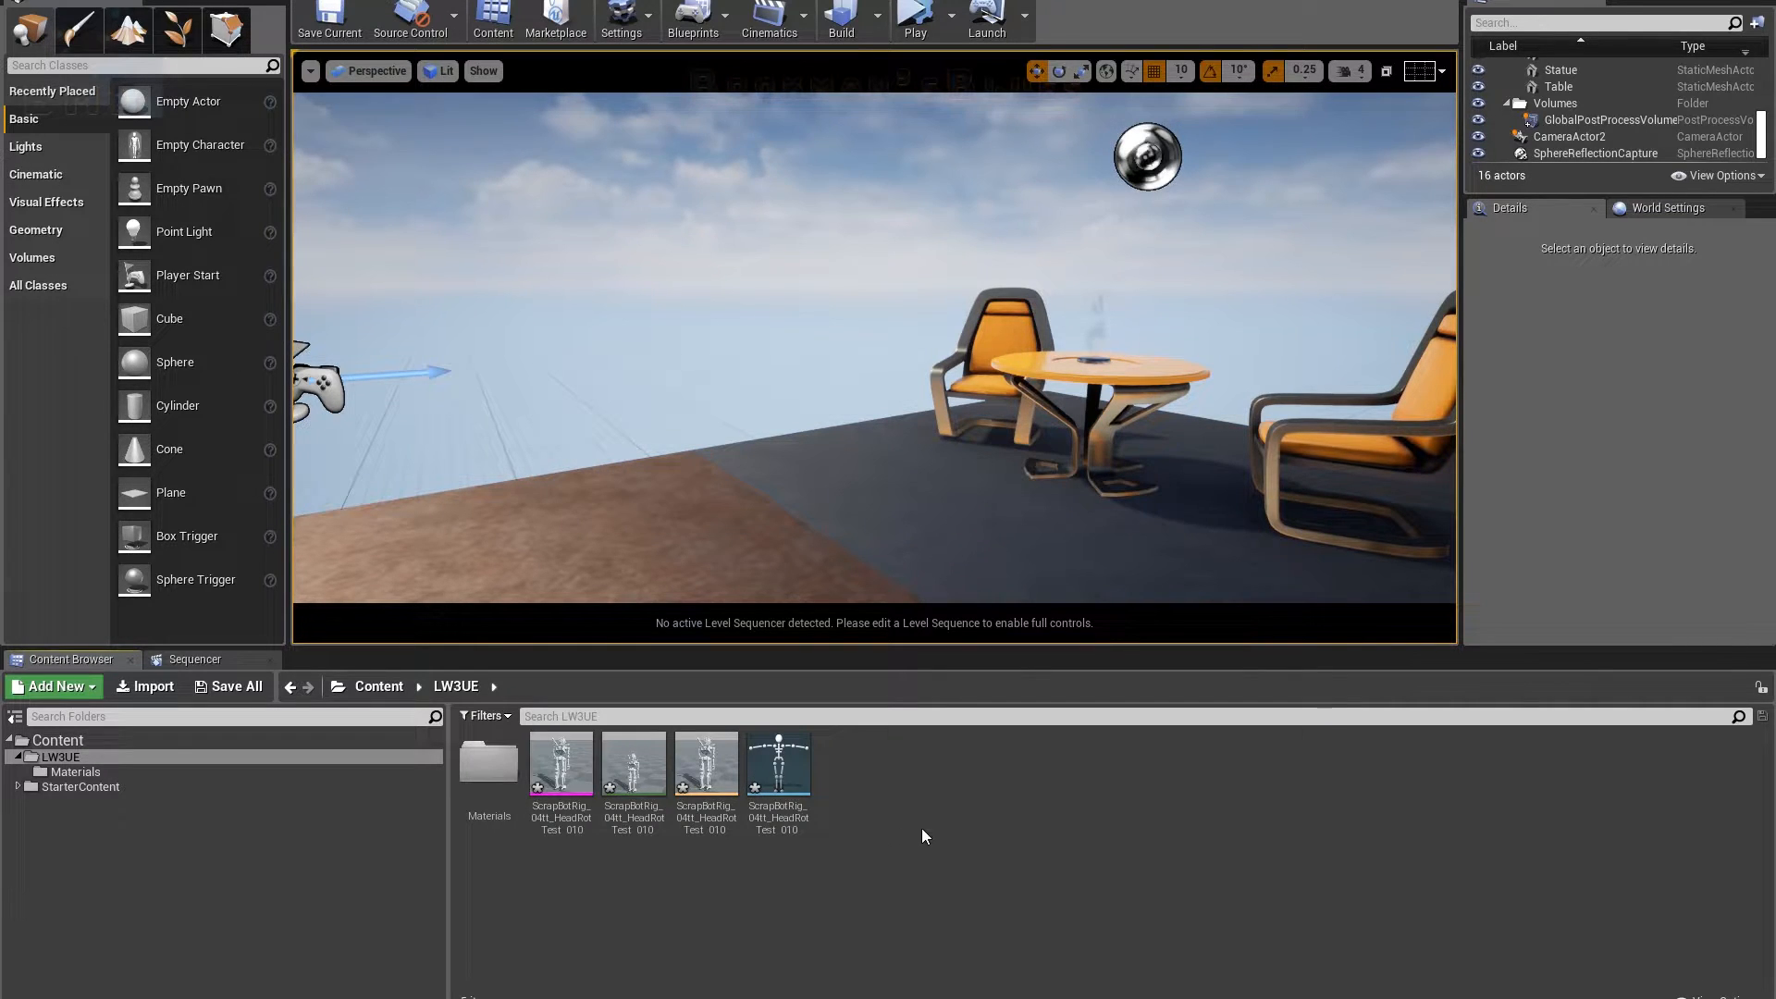
Step: Create a folder named Textures inside the LW3UE folder
right_click(927, 811)
click(977, 246)
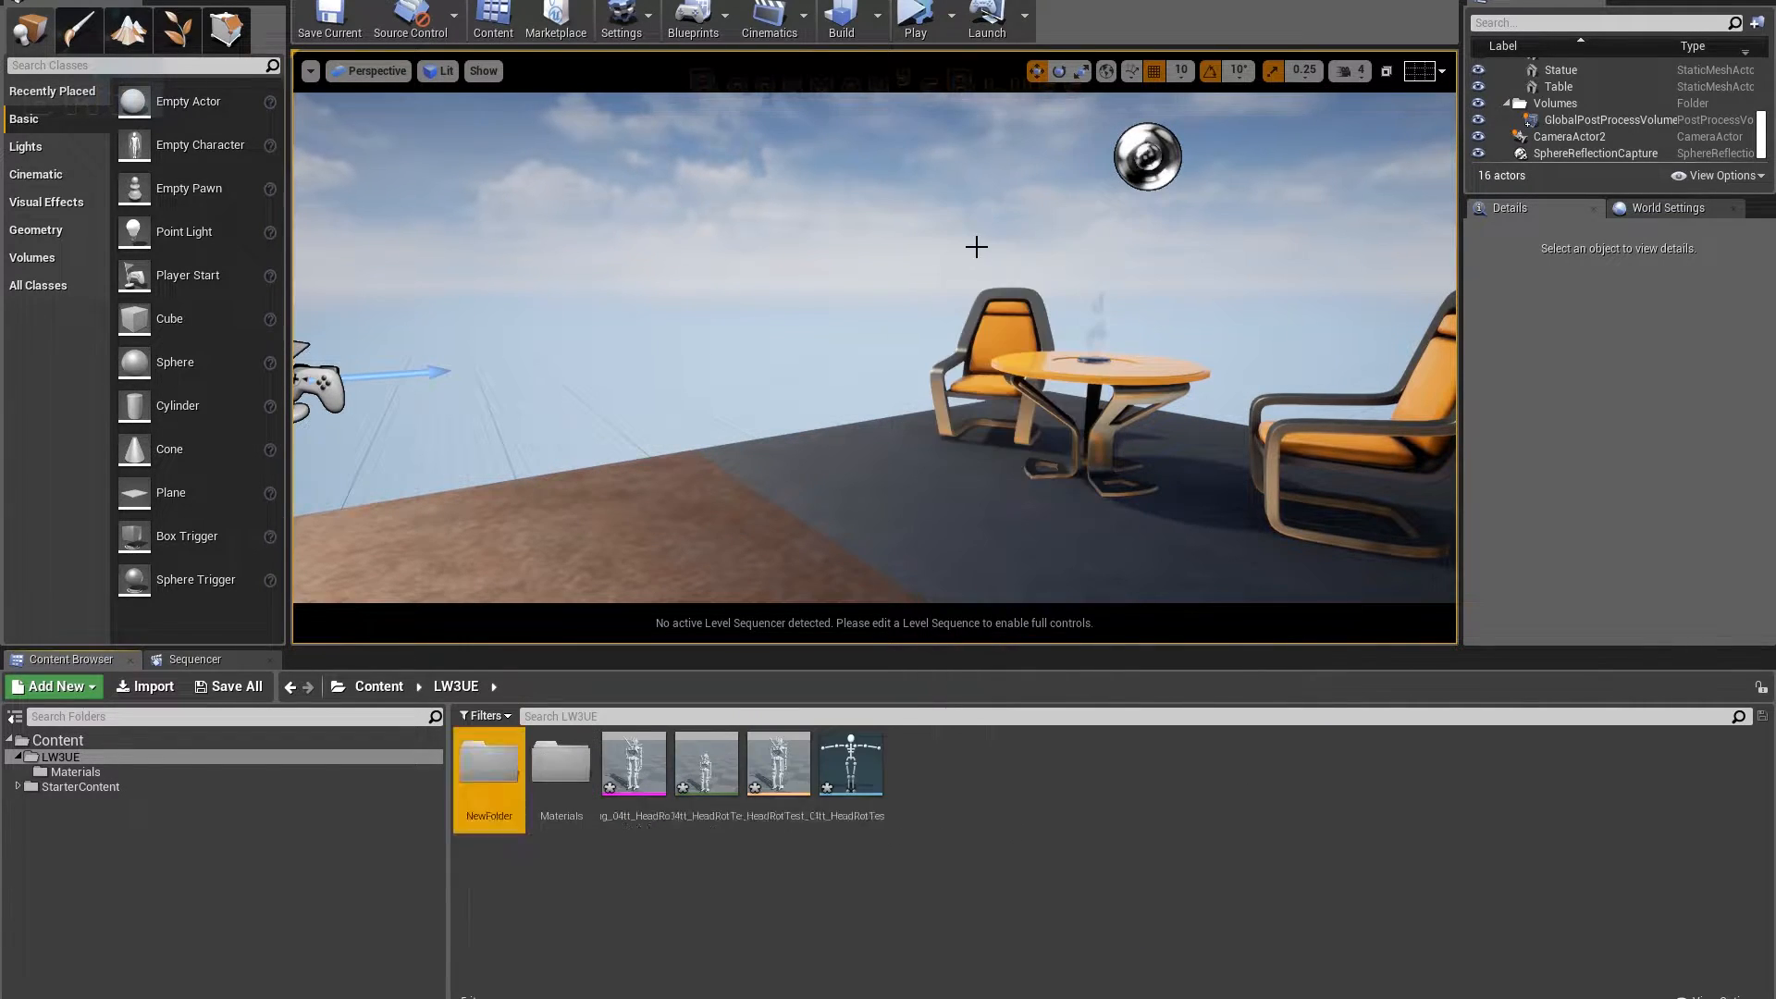
text(Tex)
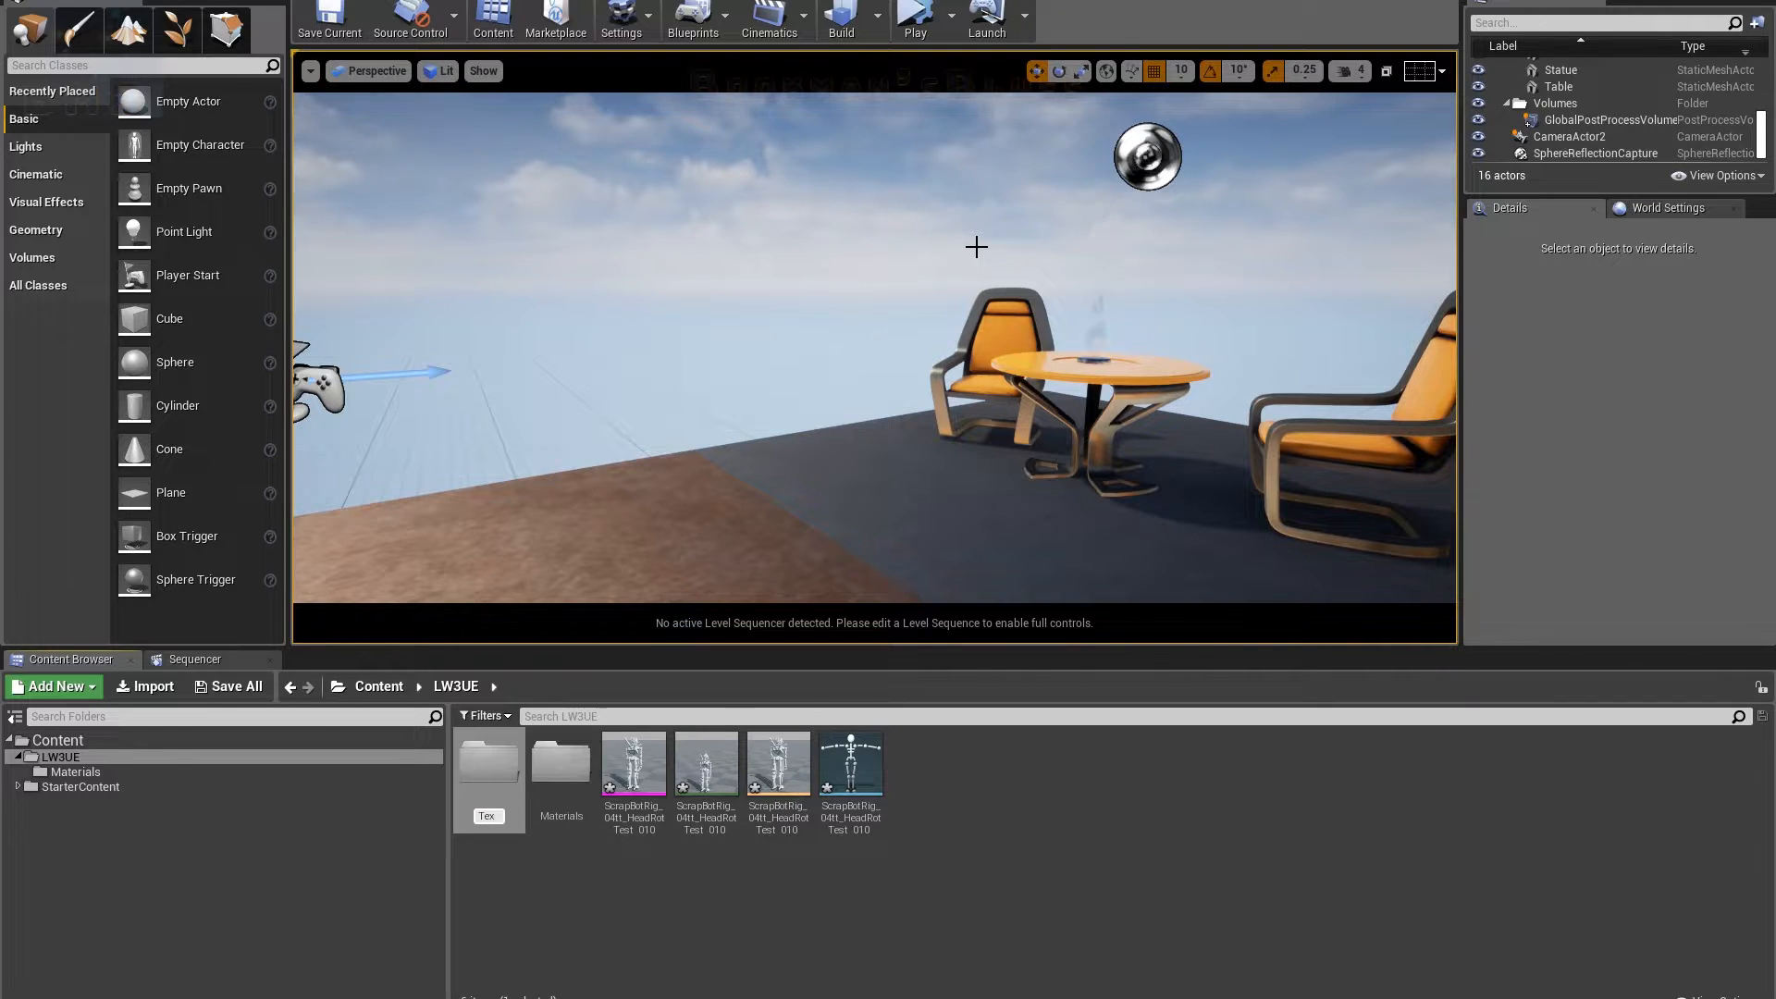
text(tures)
key(Return)
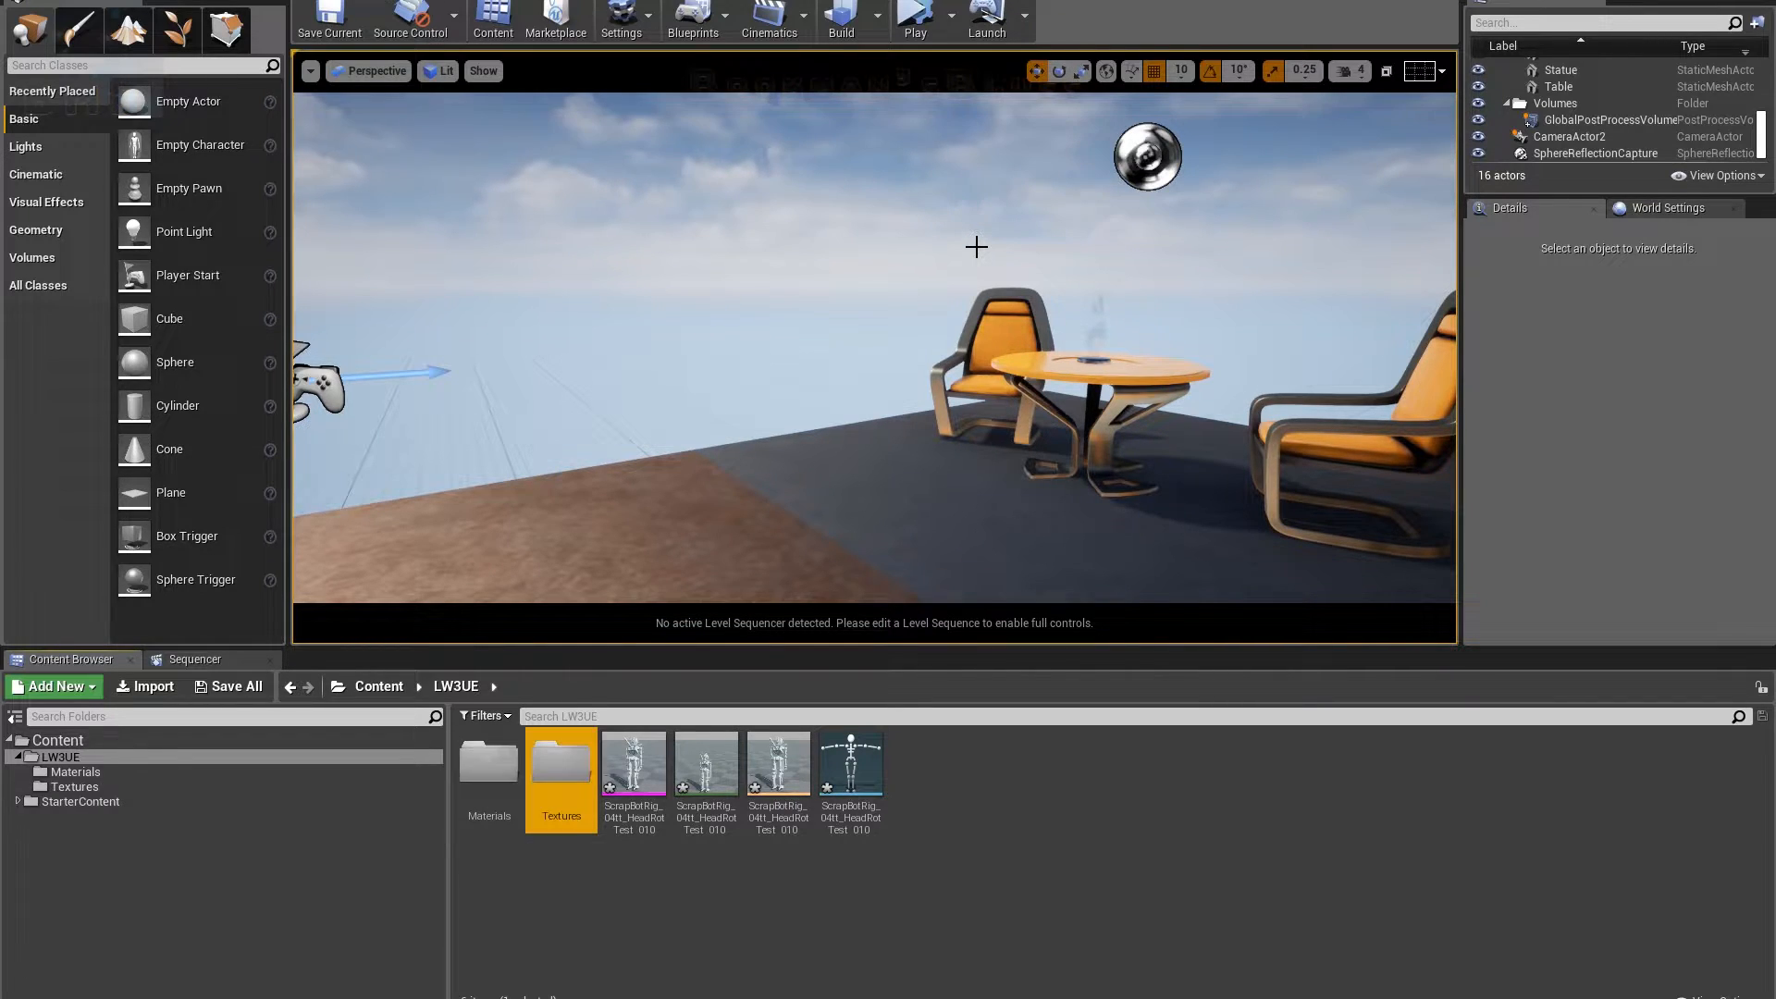
Step: Import the Images folder's textures from Robot_Abdomin_Base_Color through Robot_Torso_Roughness into the Textures folder, accepting the normal map import
double_click(569, 762)
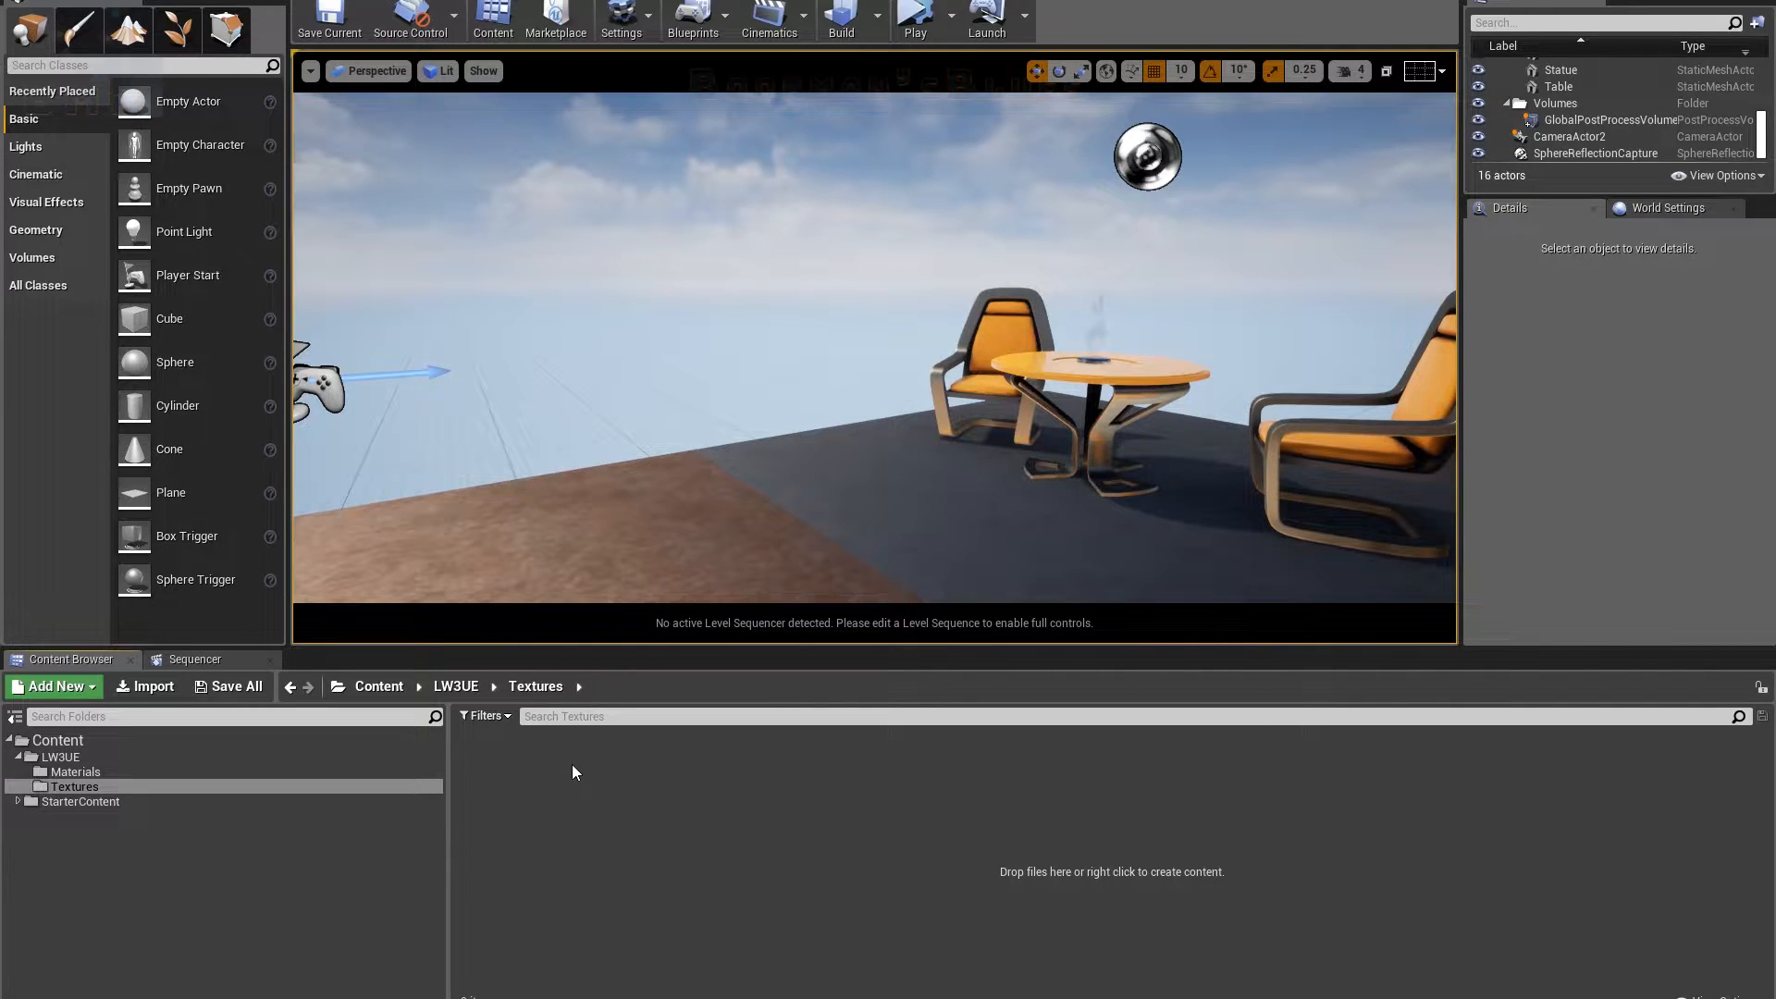
right_click(572, 765)
click(636, 296)
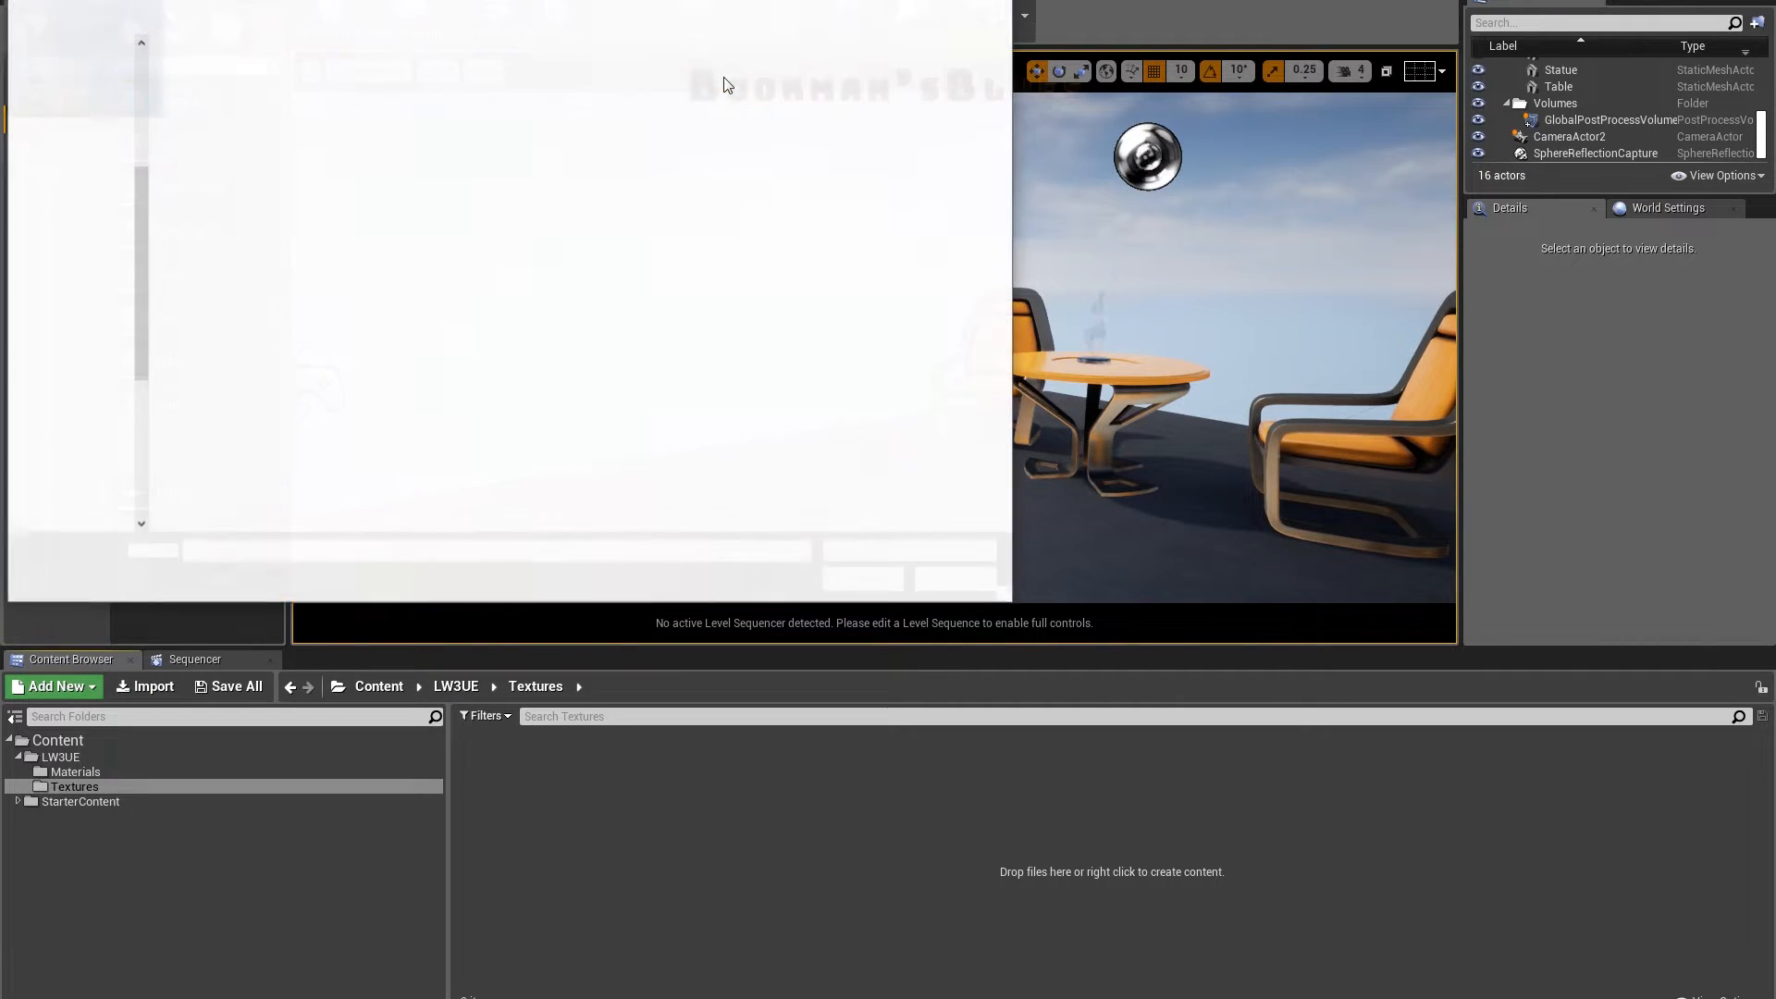
click(401, 2)
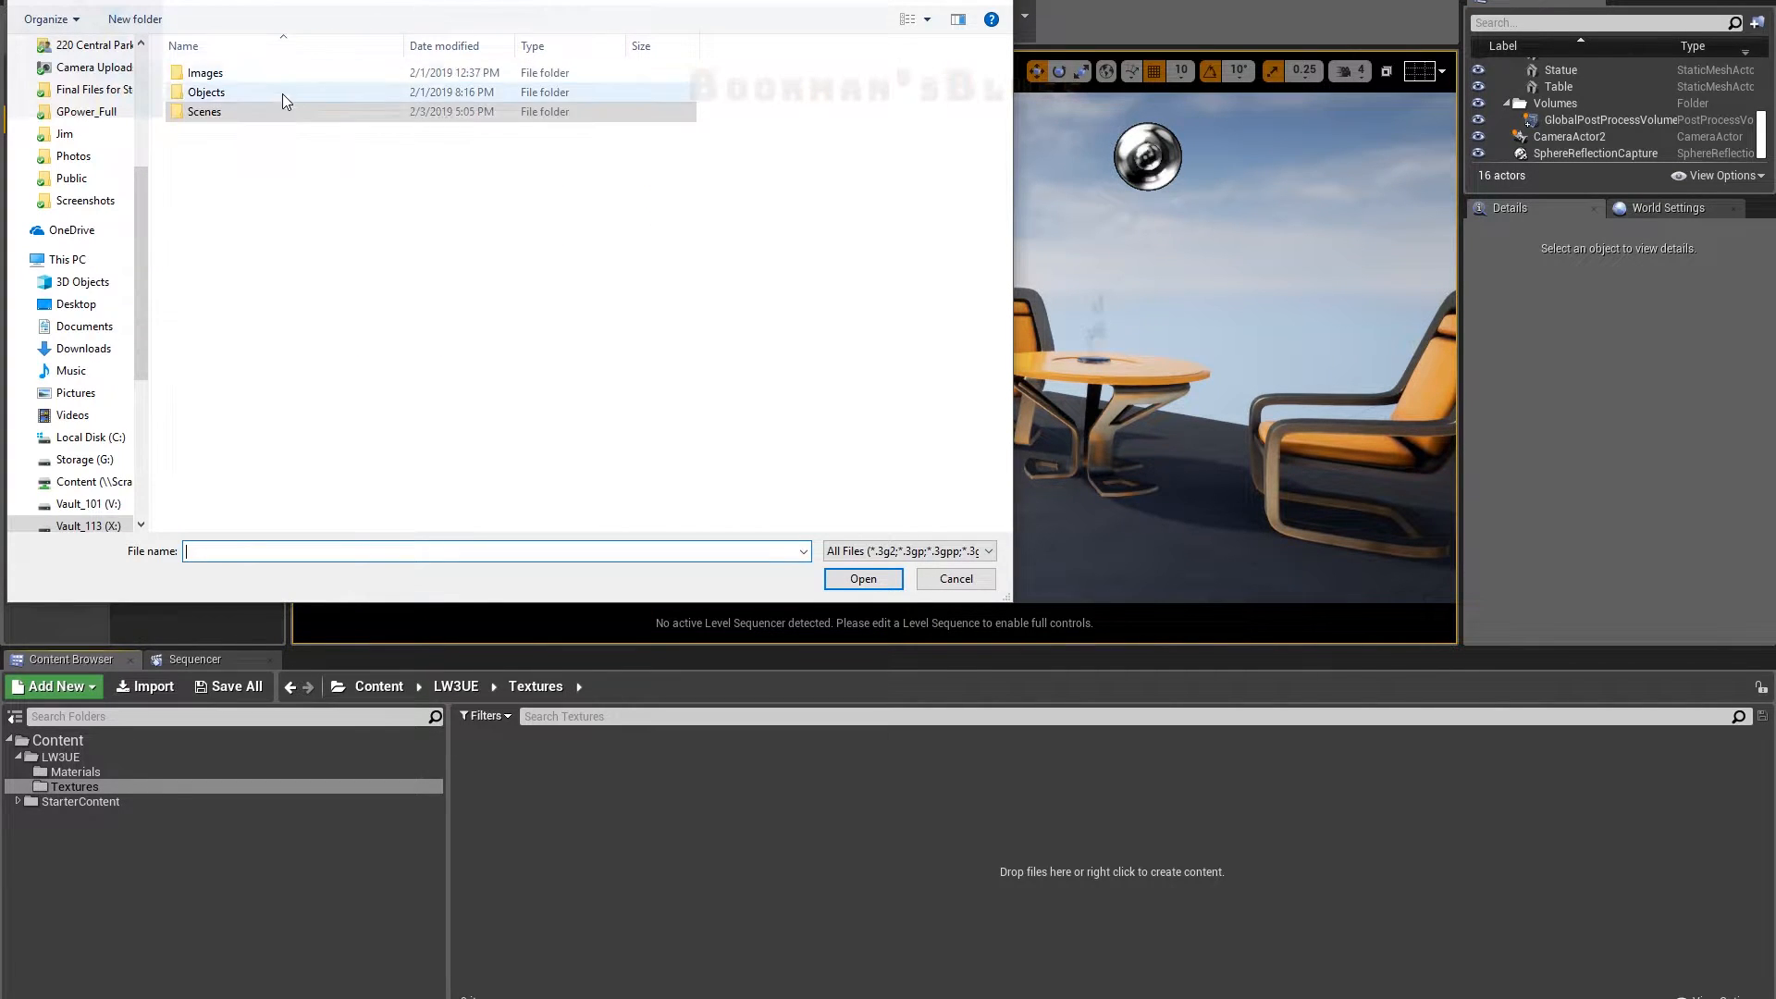
click(219, 73)
double_click(219, 74)
click(415, 89)
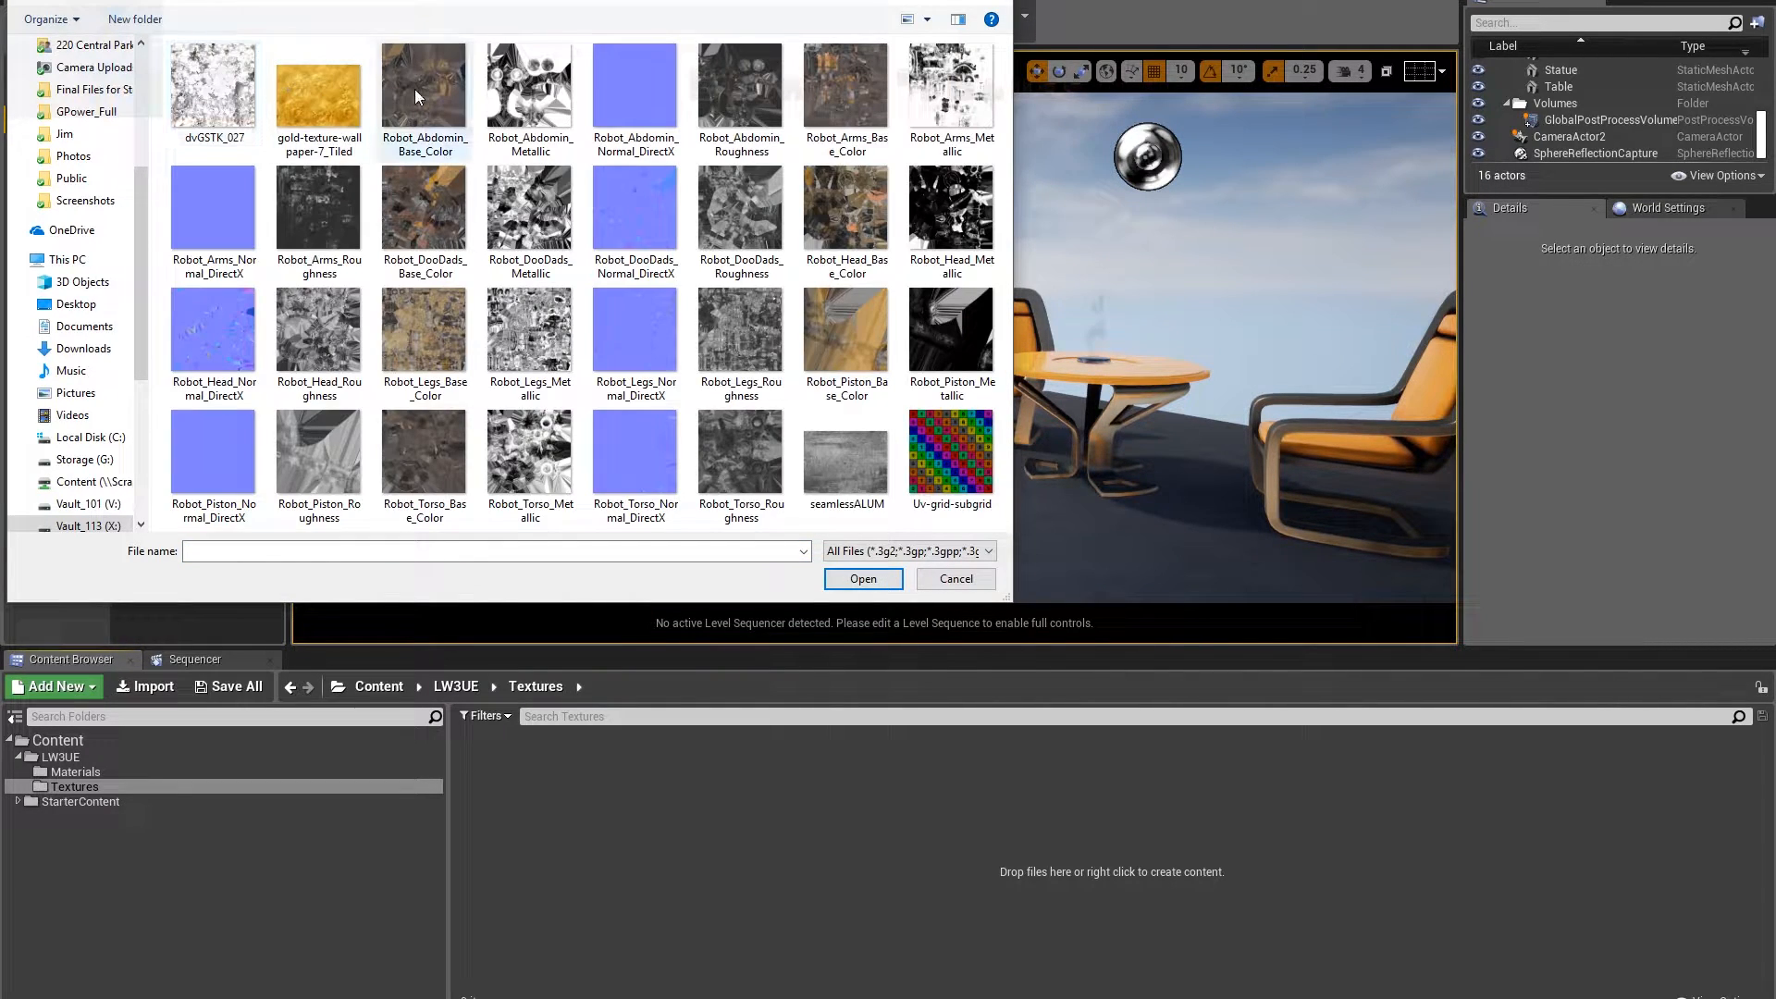
shift+click(742, 460)
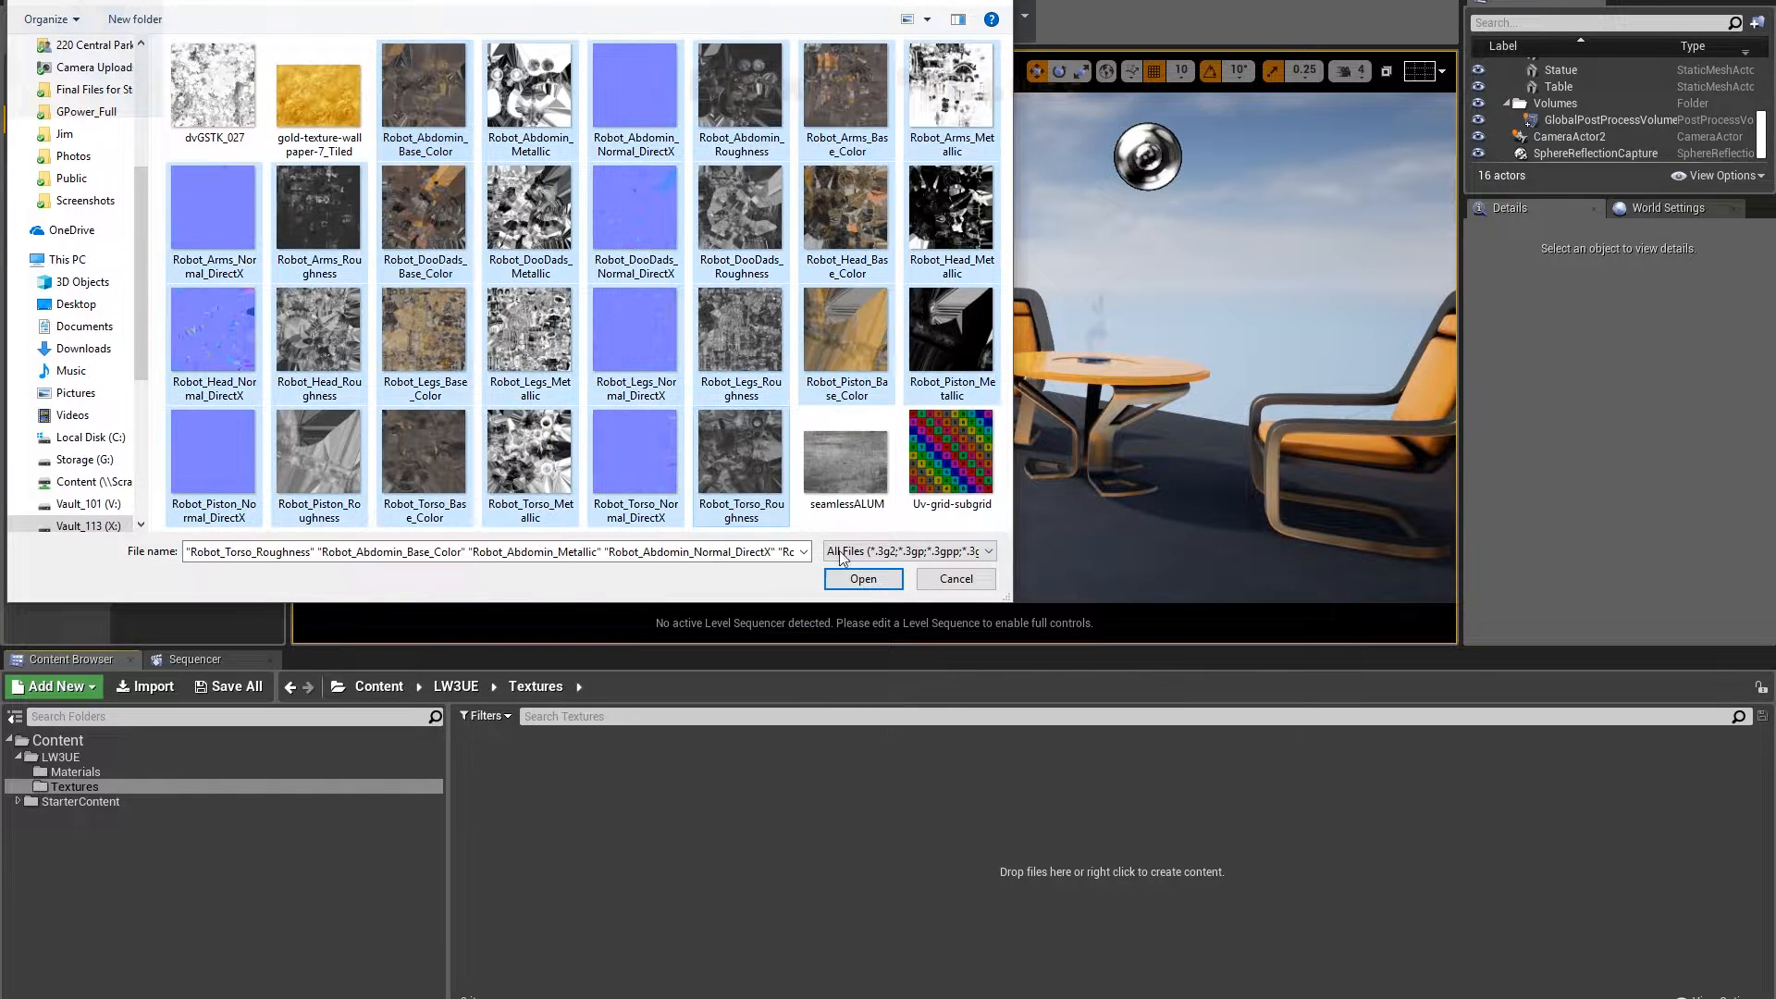
click(863, 578)
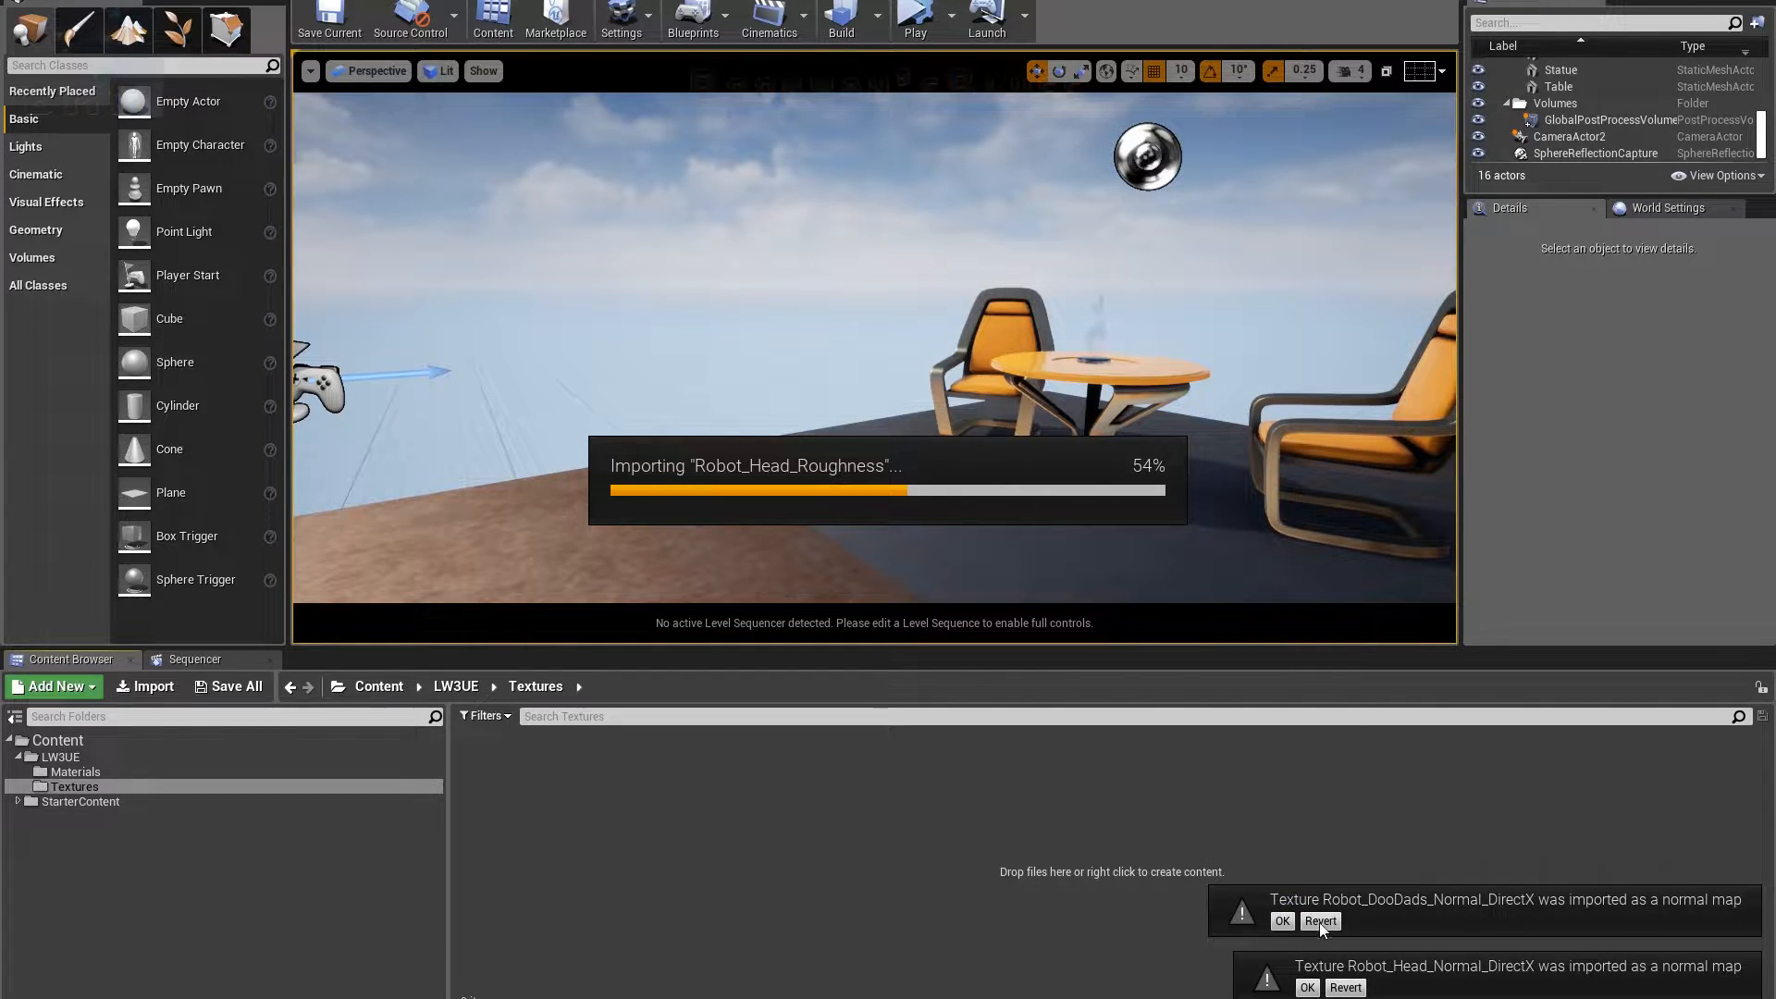
click(1282, 921)
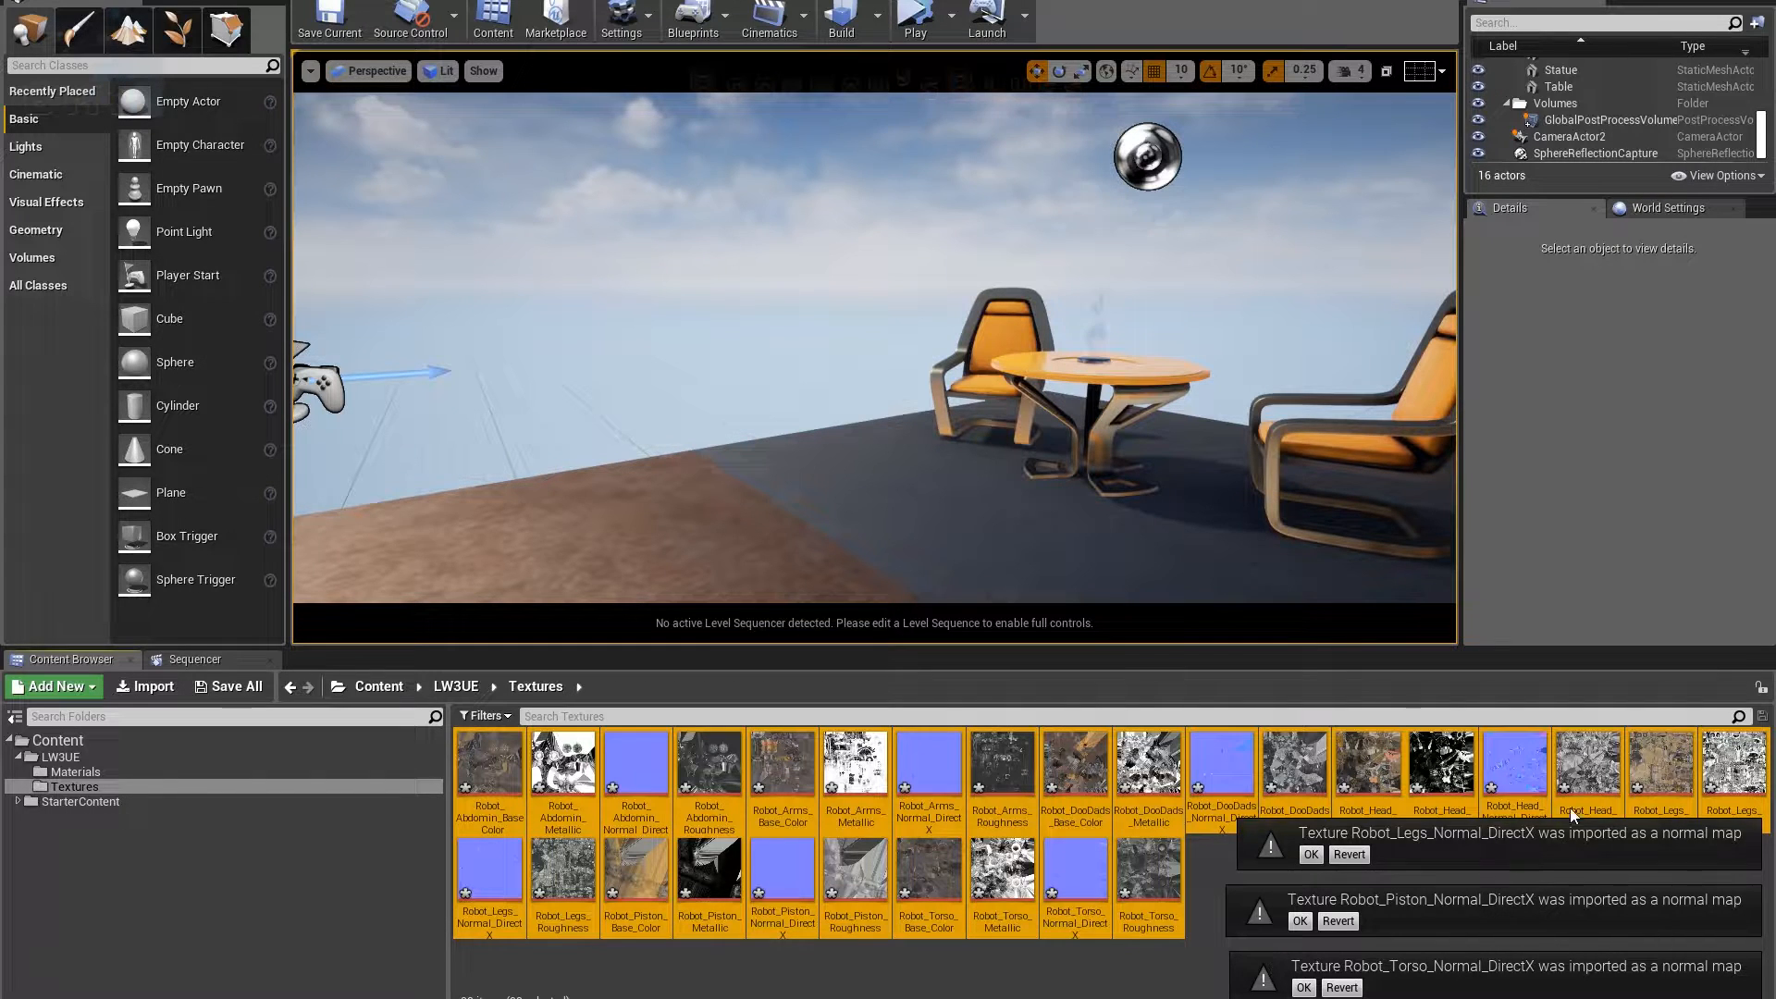
click(1244, 777)
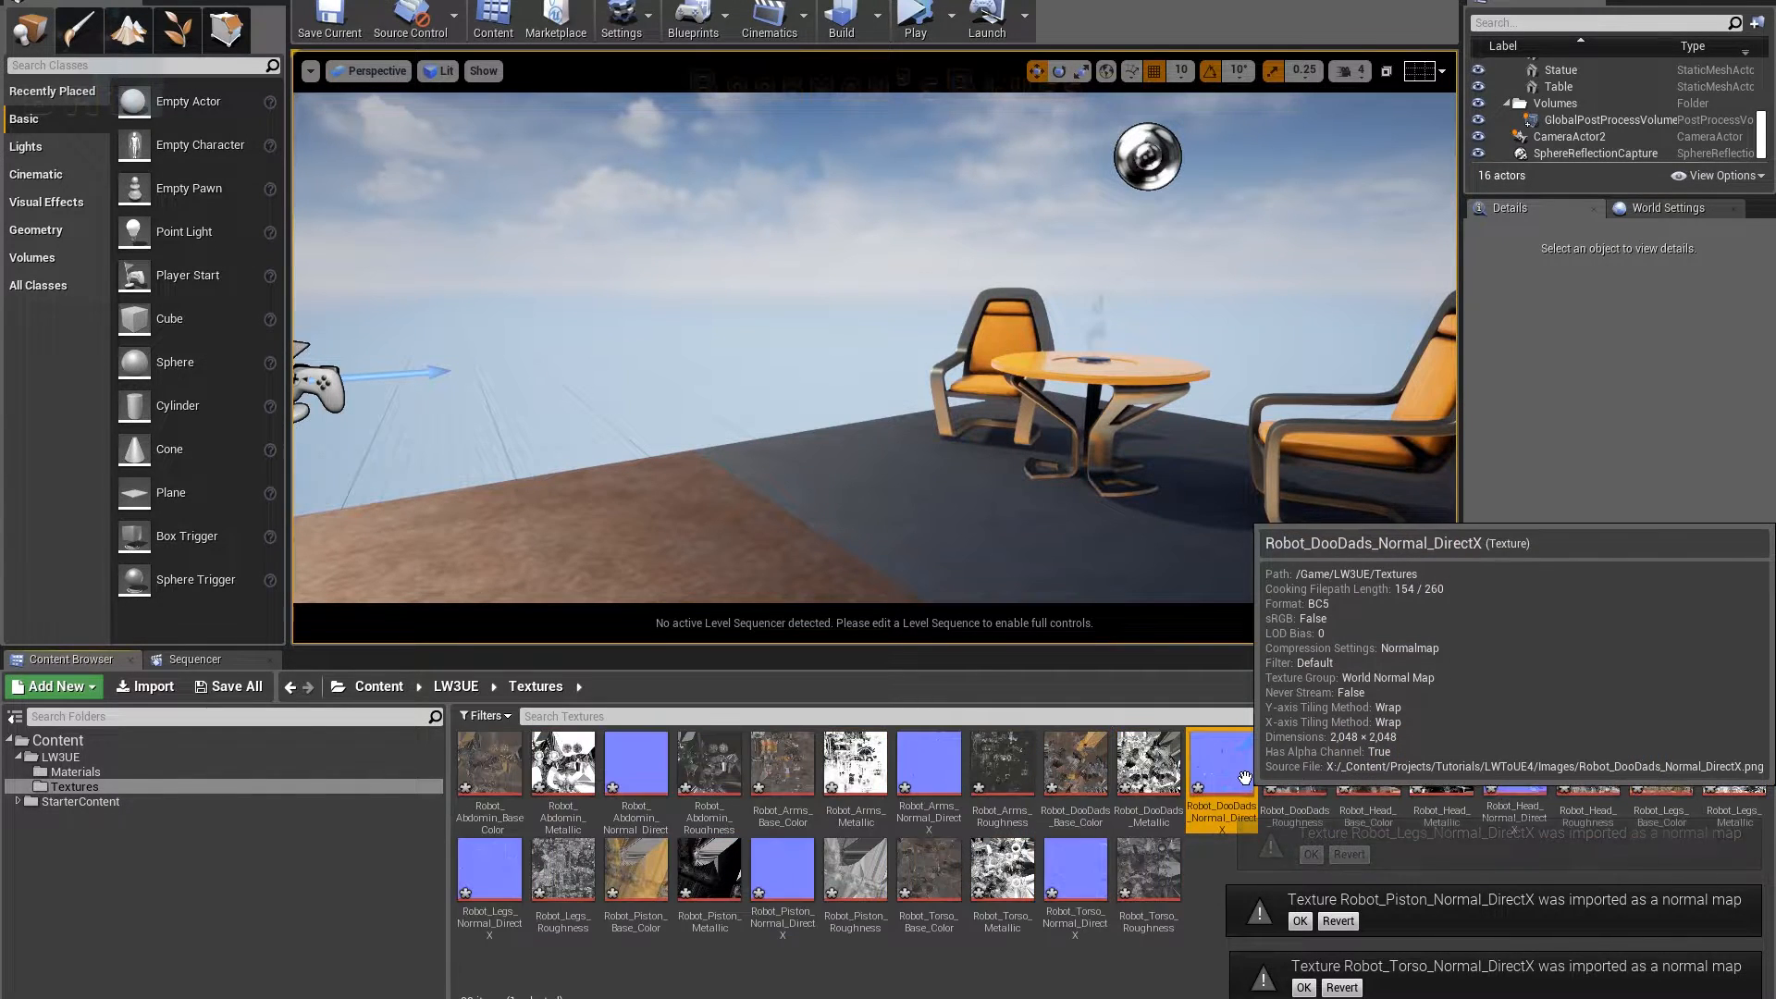
click(1217, 866)
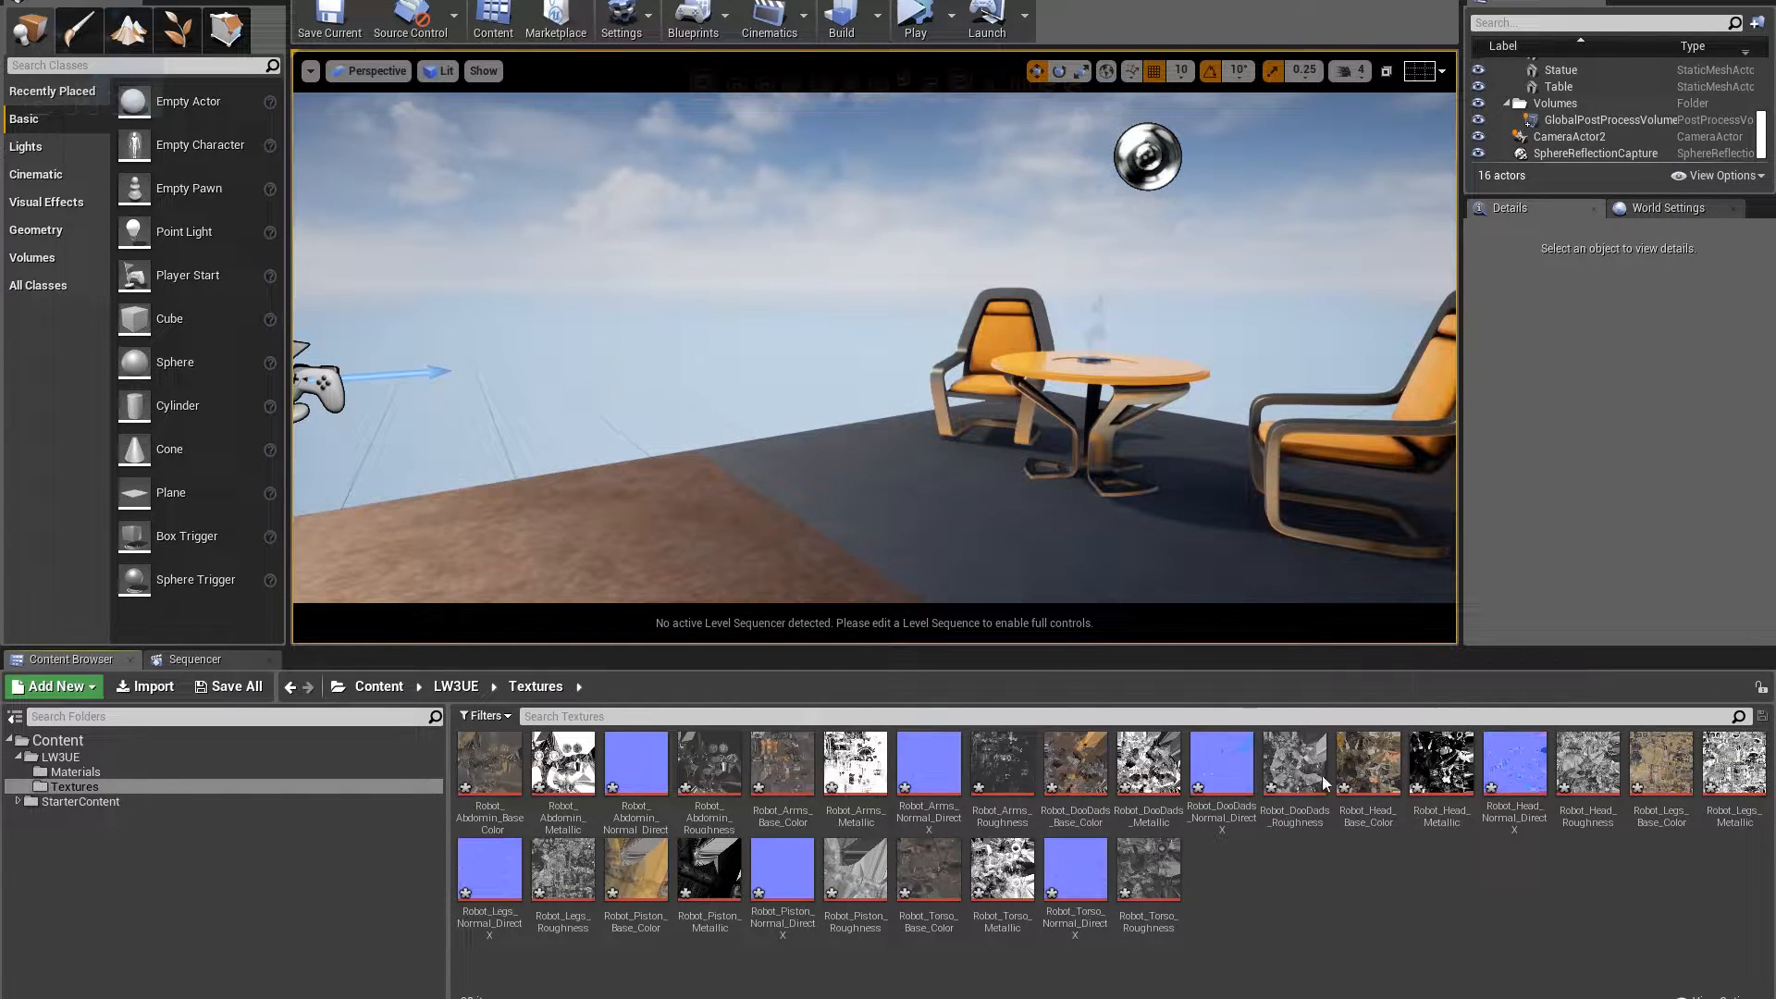
Step: Compare the compression, texture group and sRGB settings of the Robot_Head_Base_Color and Robot_Head_Normal_DirectX textures
double_click(1360, 791)
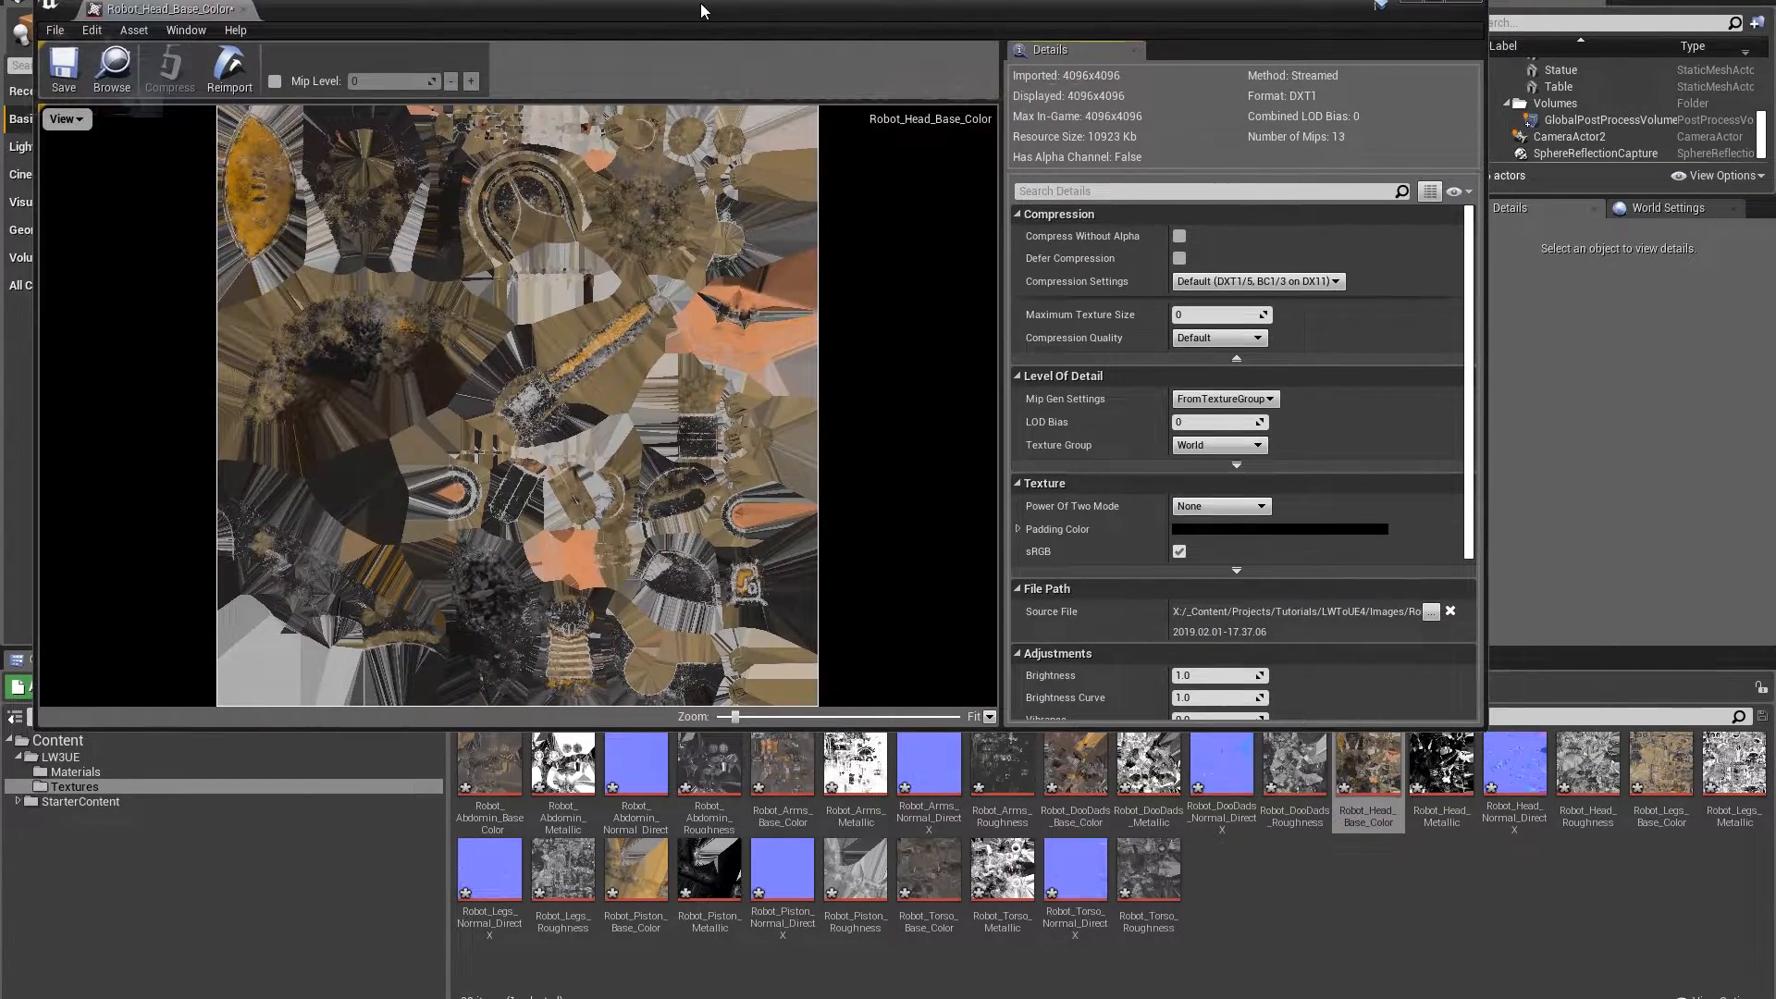
drag(701, 11, 711, 2)
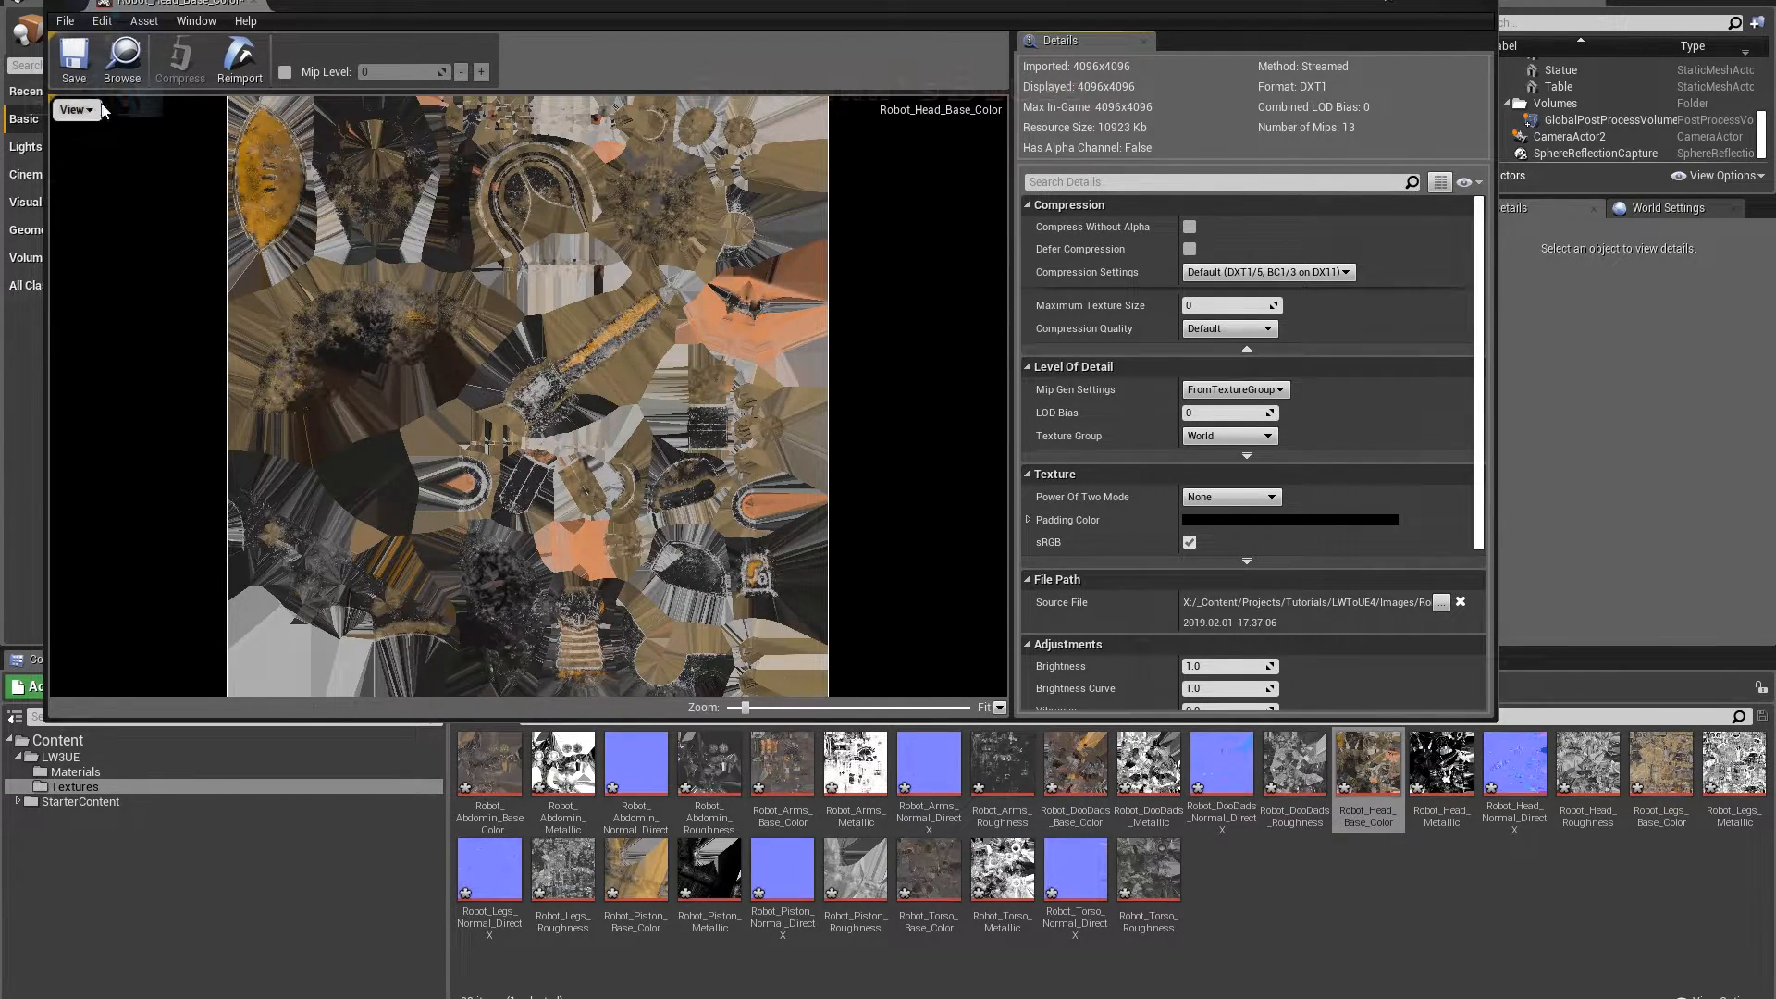
double_click(1514, 765)
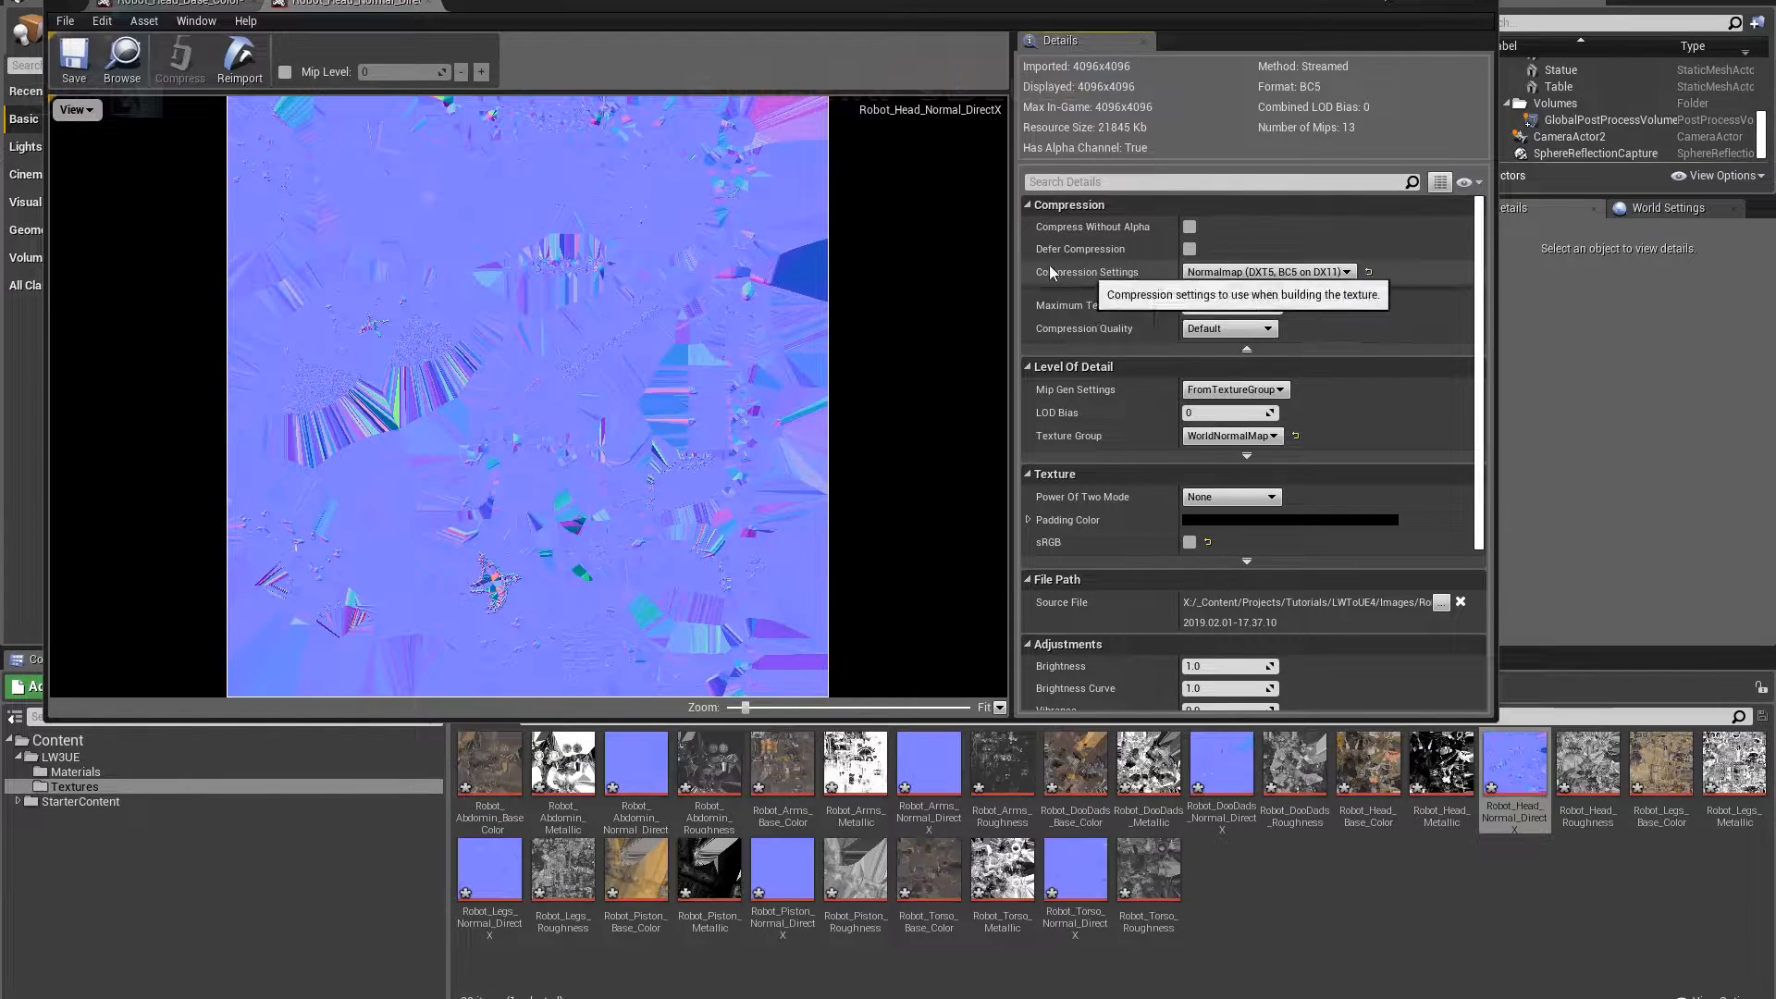
click(168, 6)
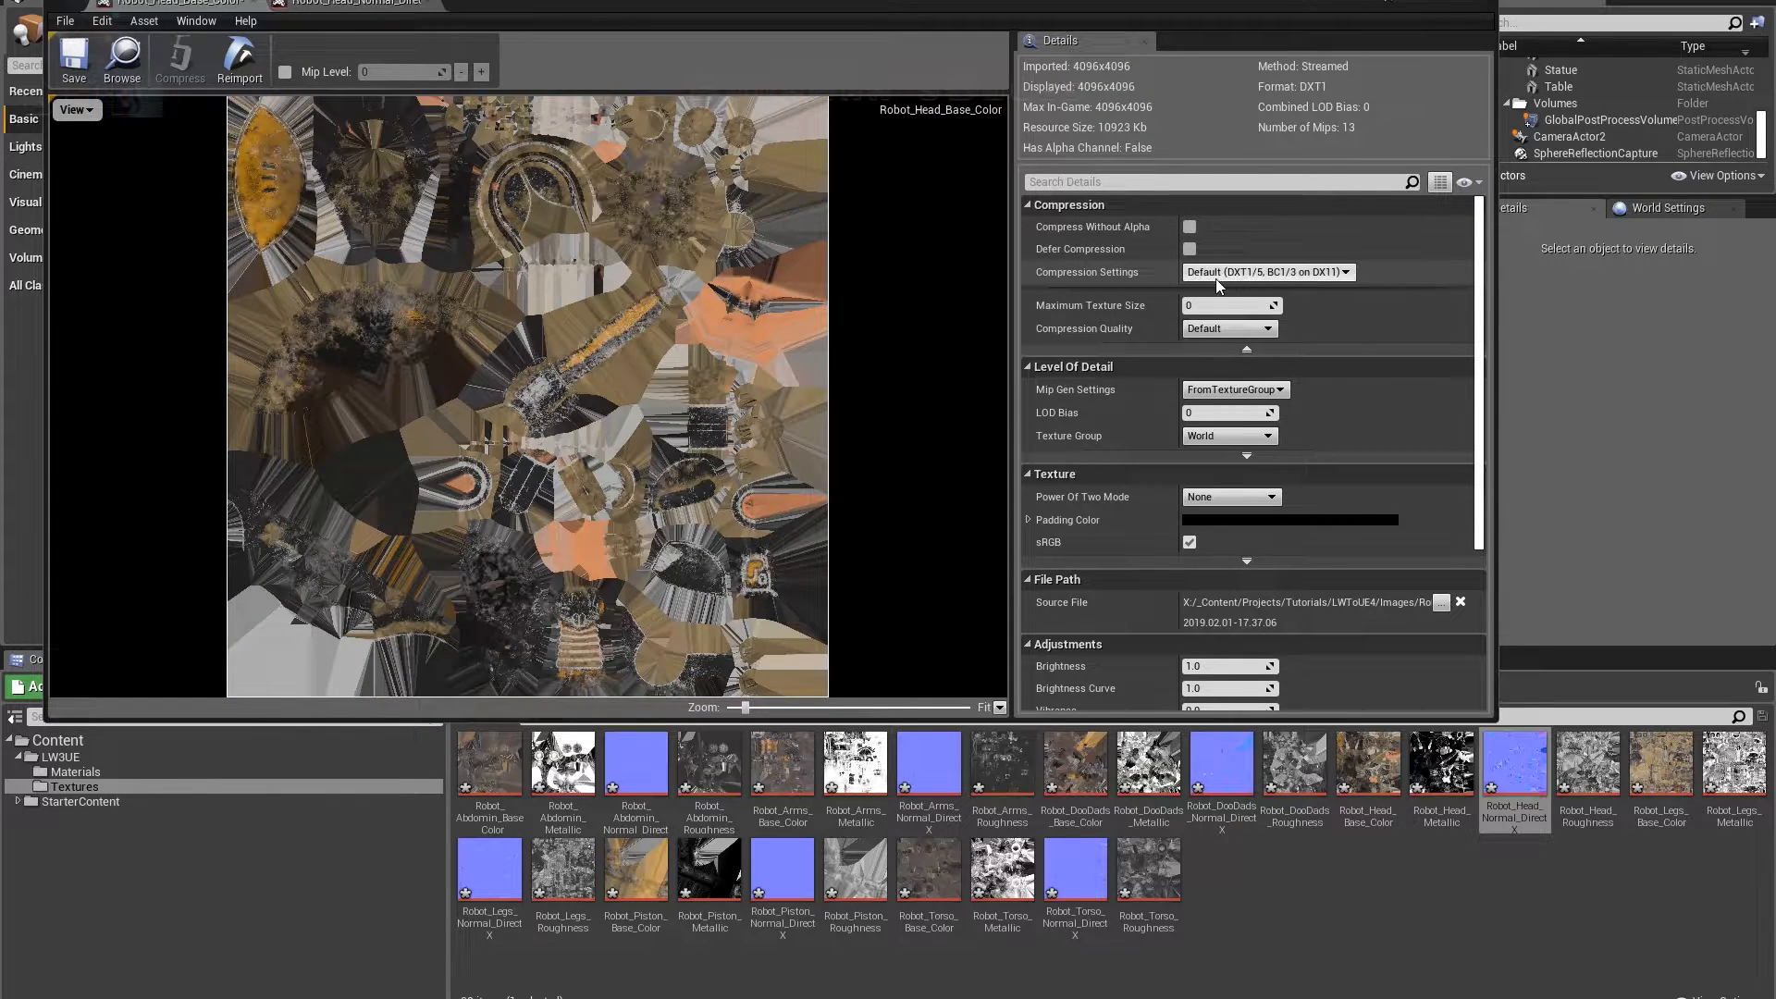
click(350, 3)
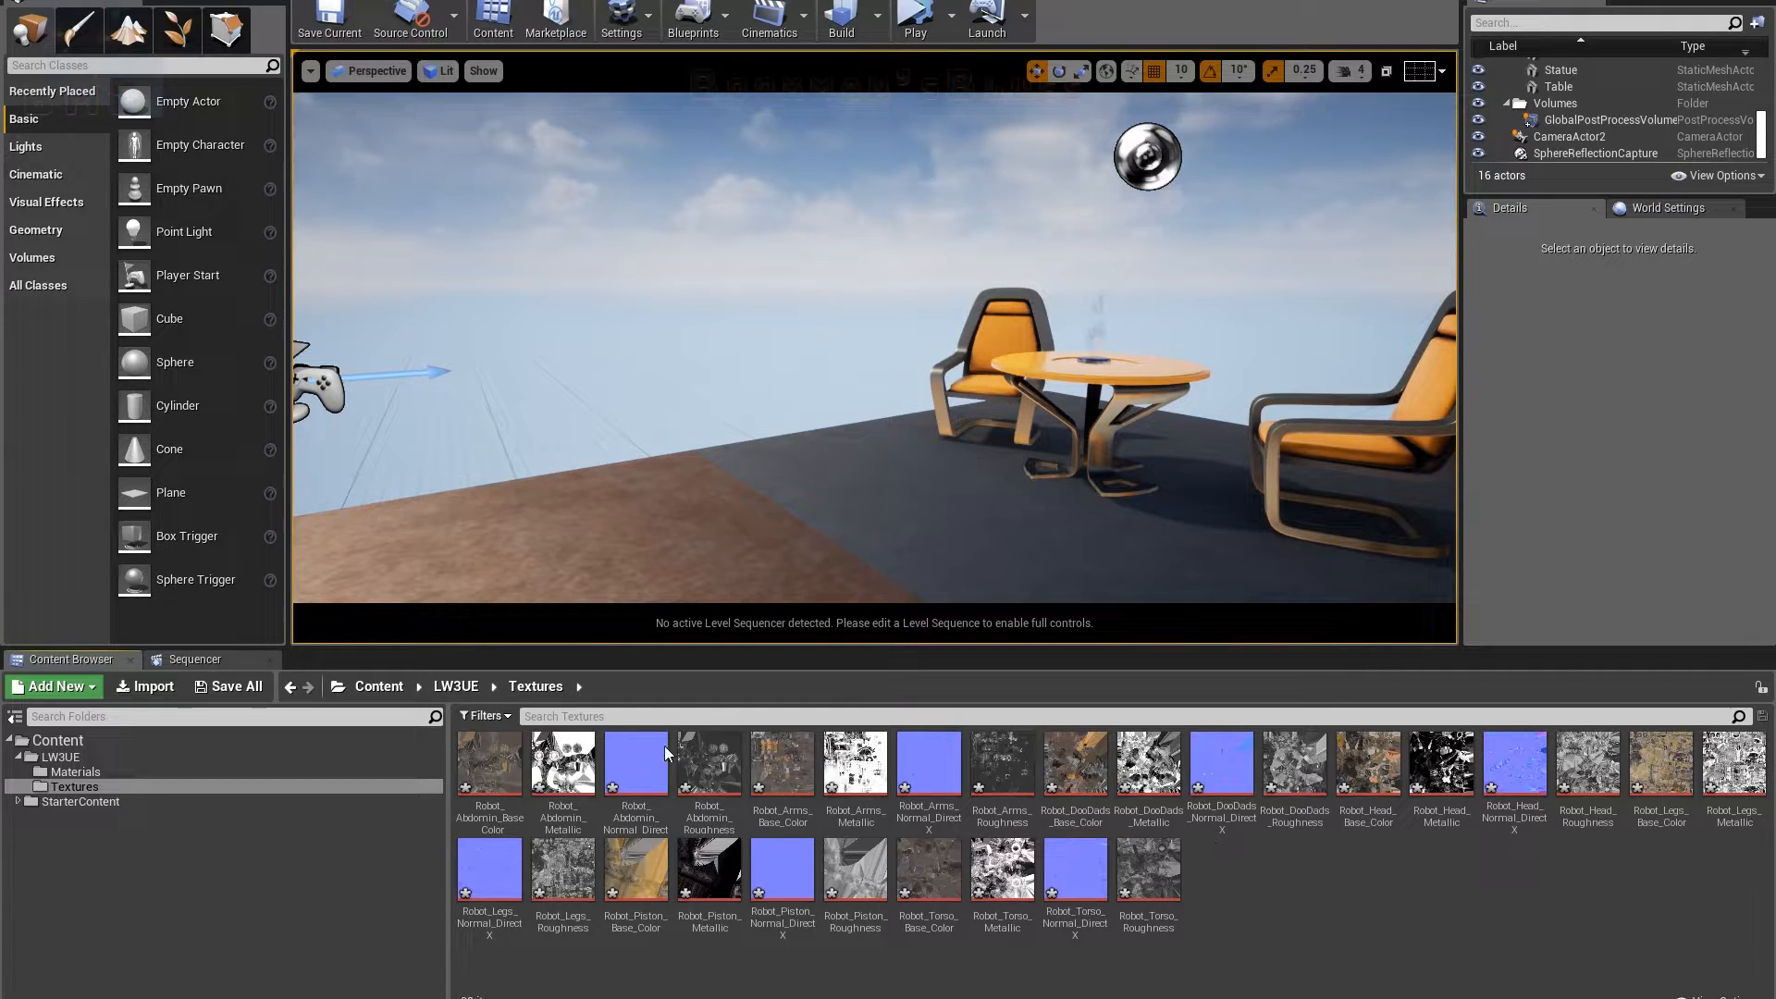
click(1222, 773)
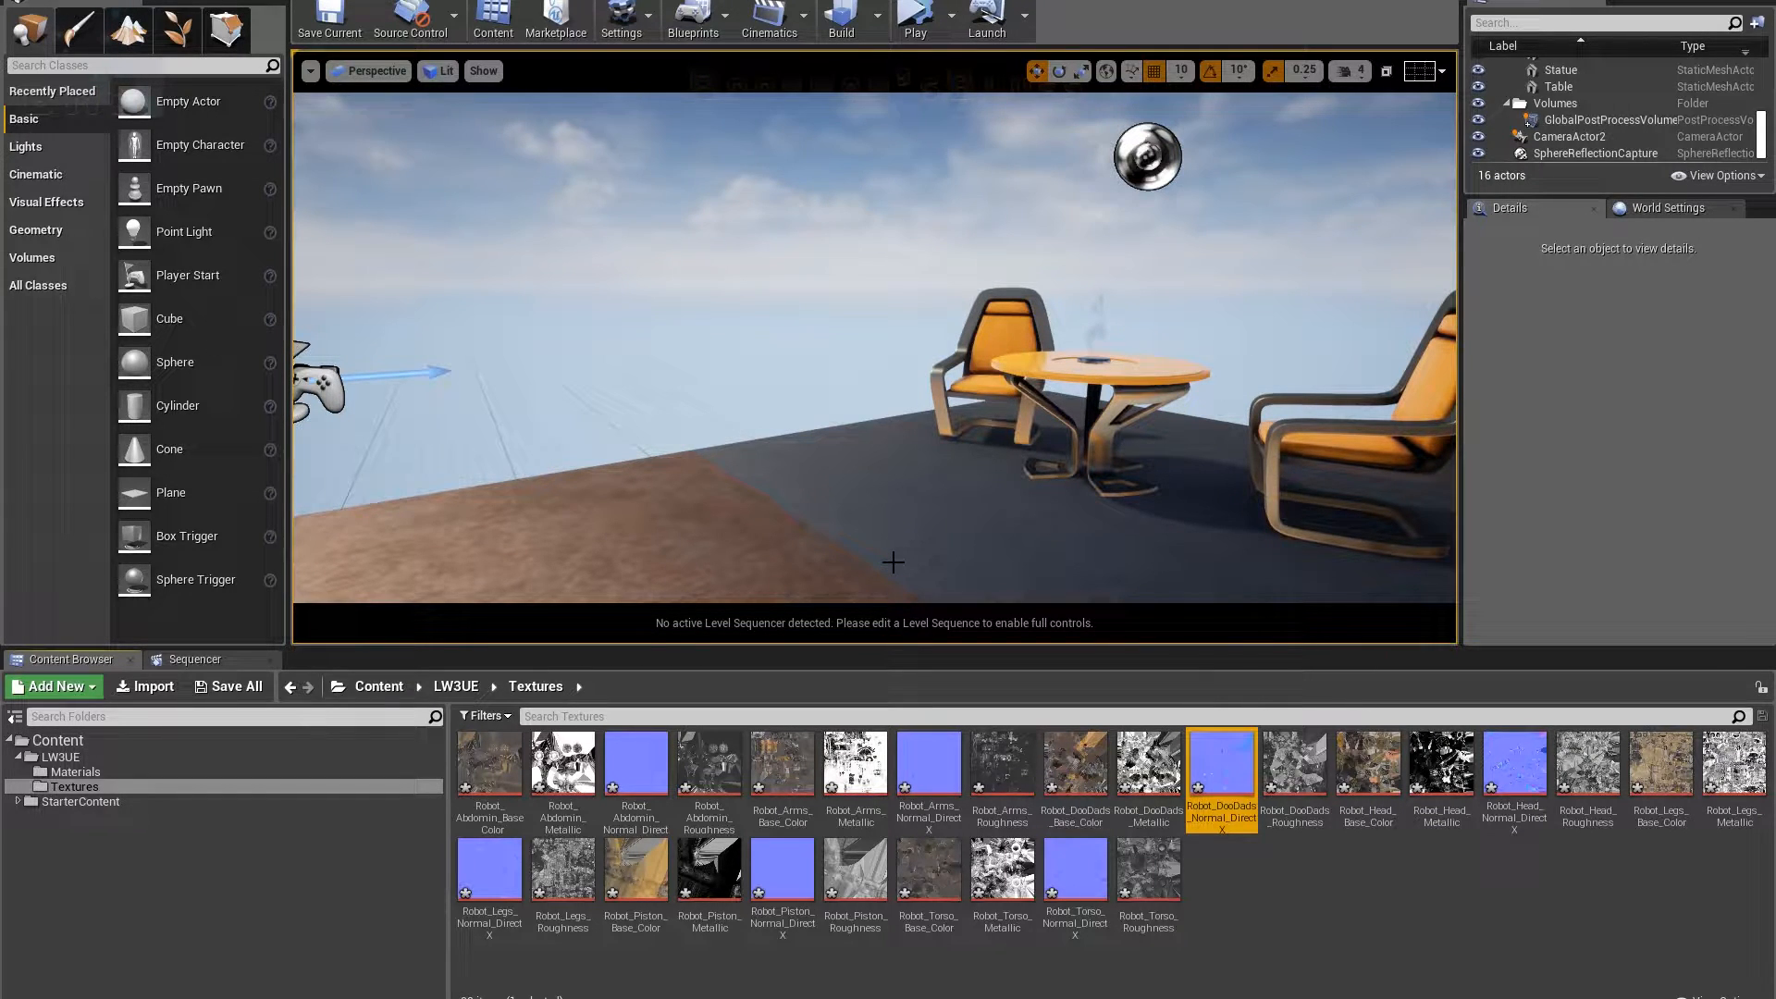
click(1310, 899)
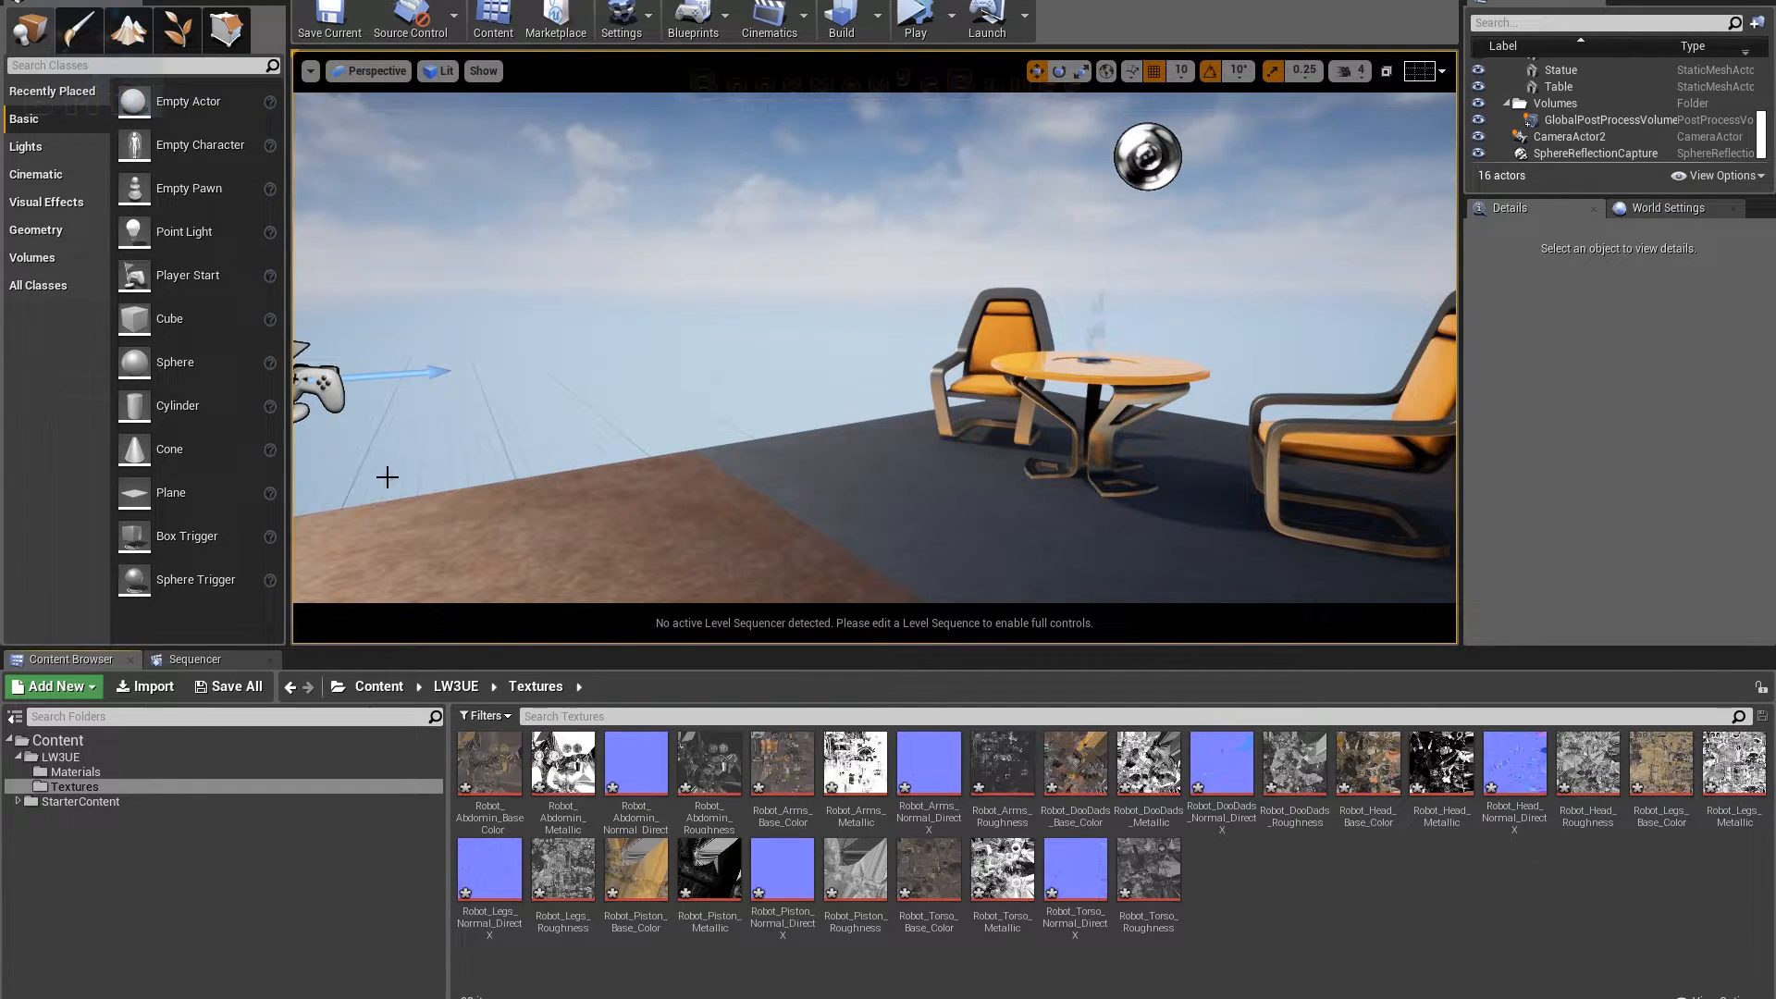
Step: Save all the unsaved content, keeping every listed asset selected, and open the Materials folder under LW3UE
click(235, 685)
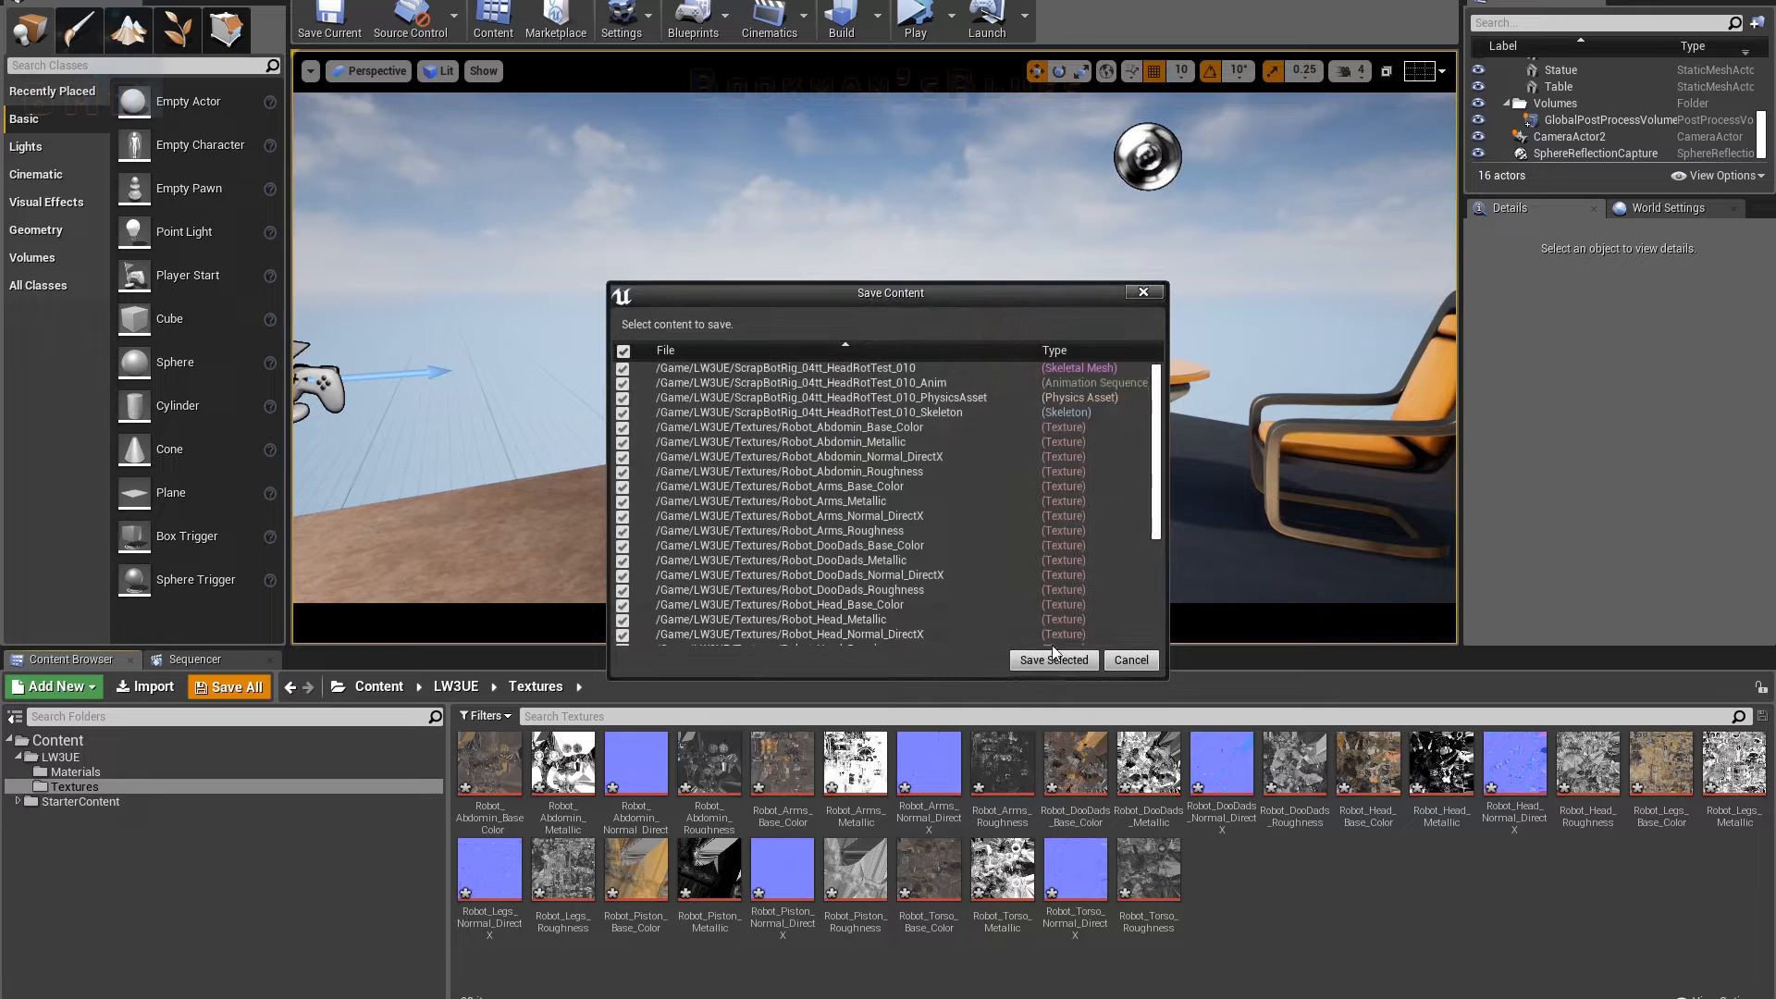
click(1046, 652)
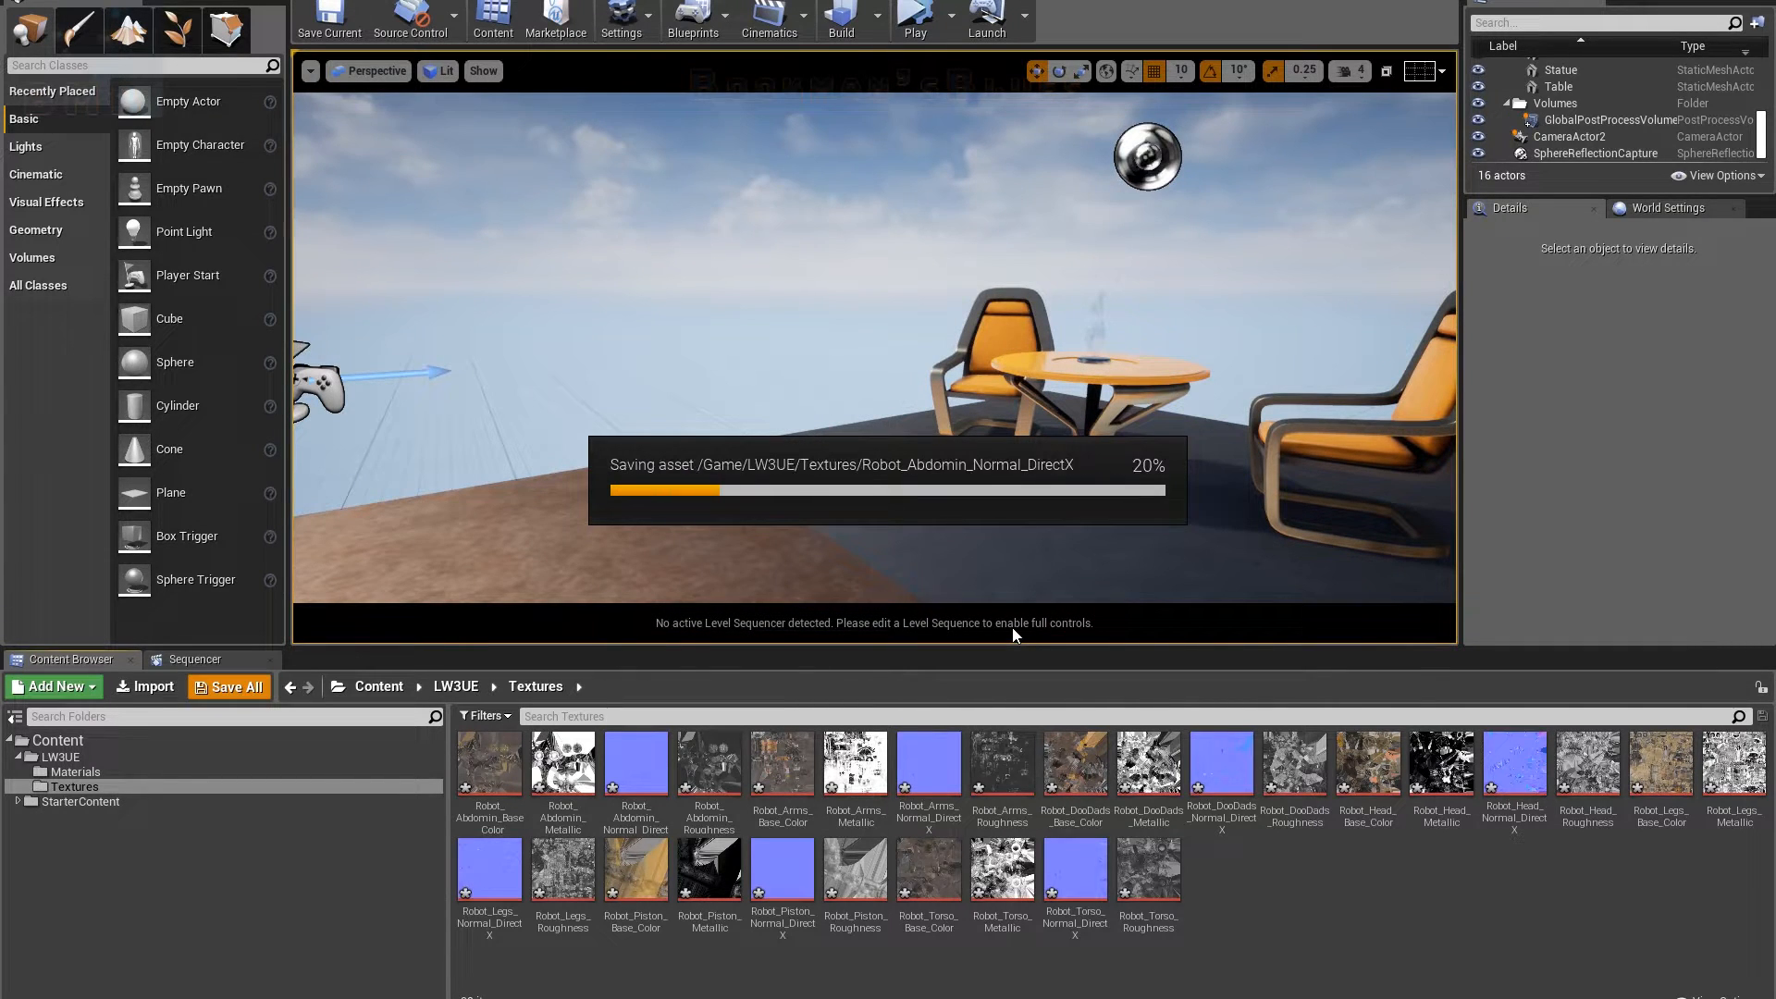
click(1049, 807)
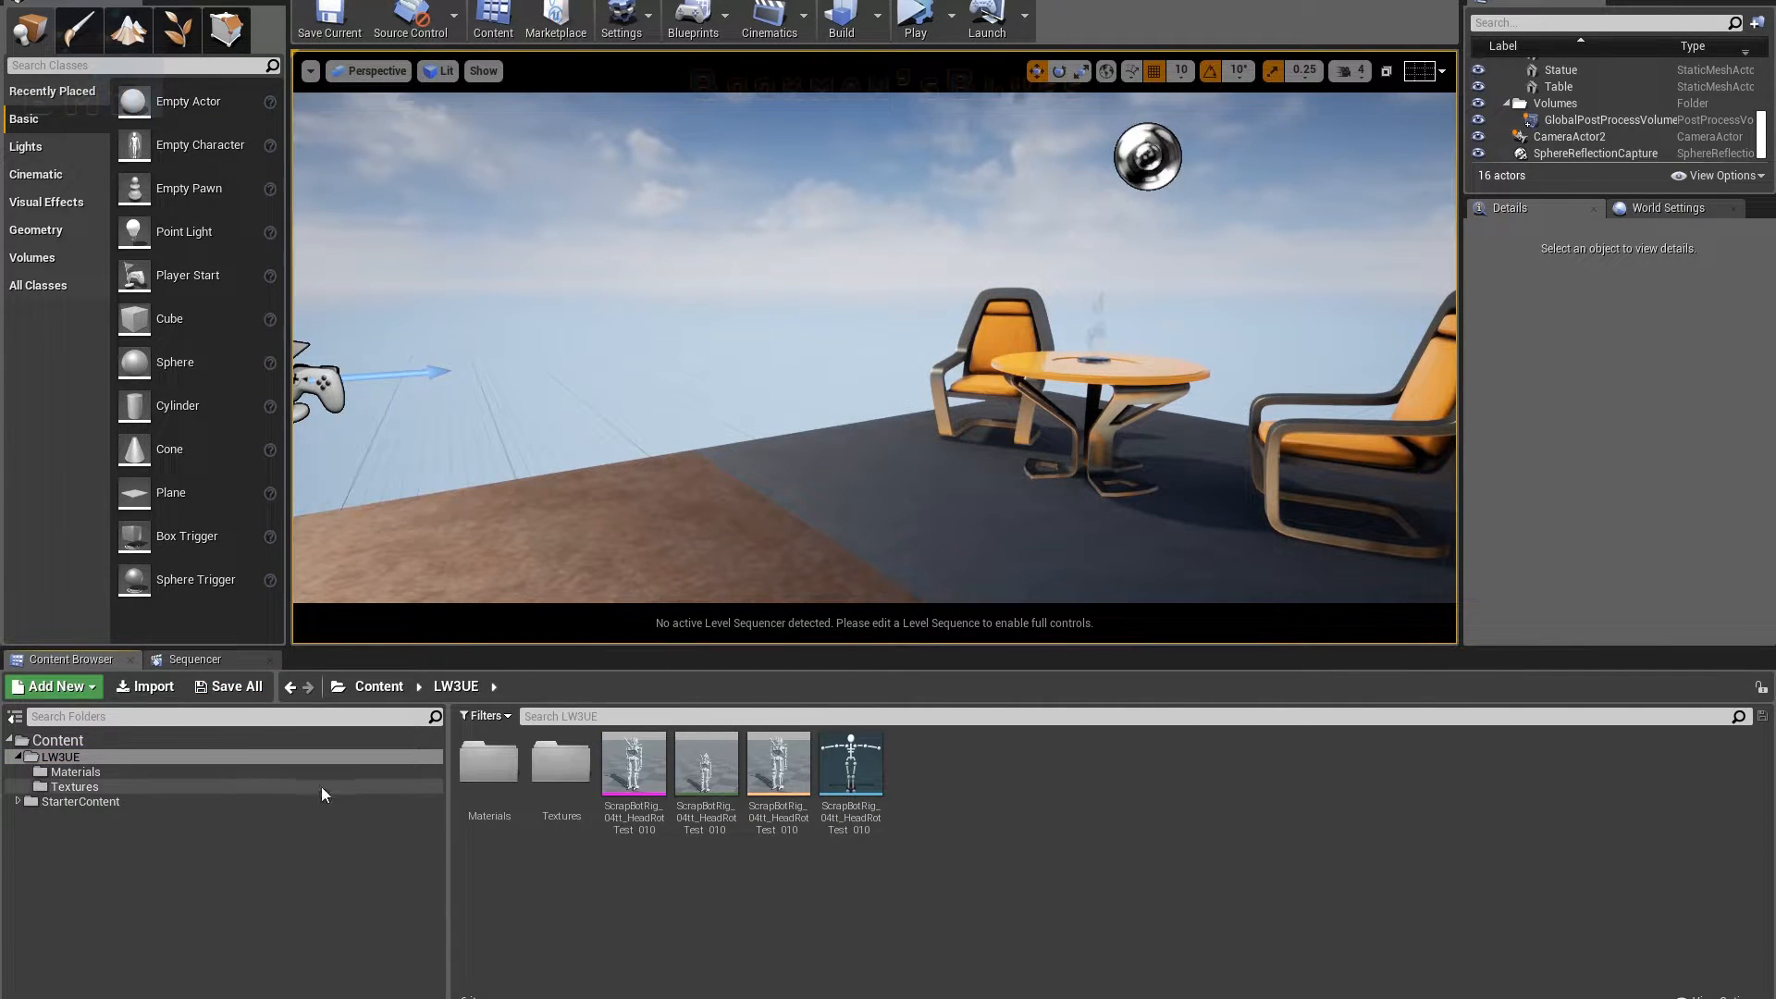
click(144, 772)
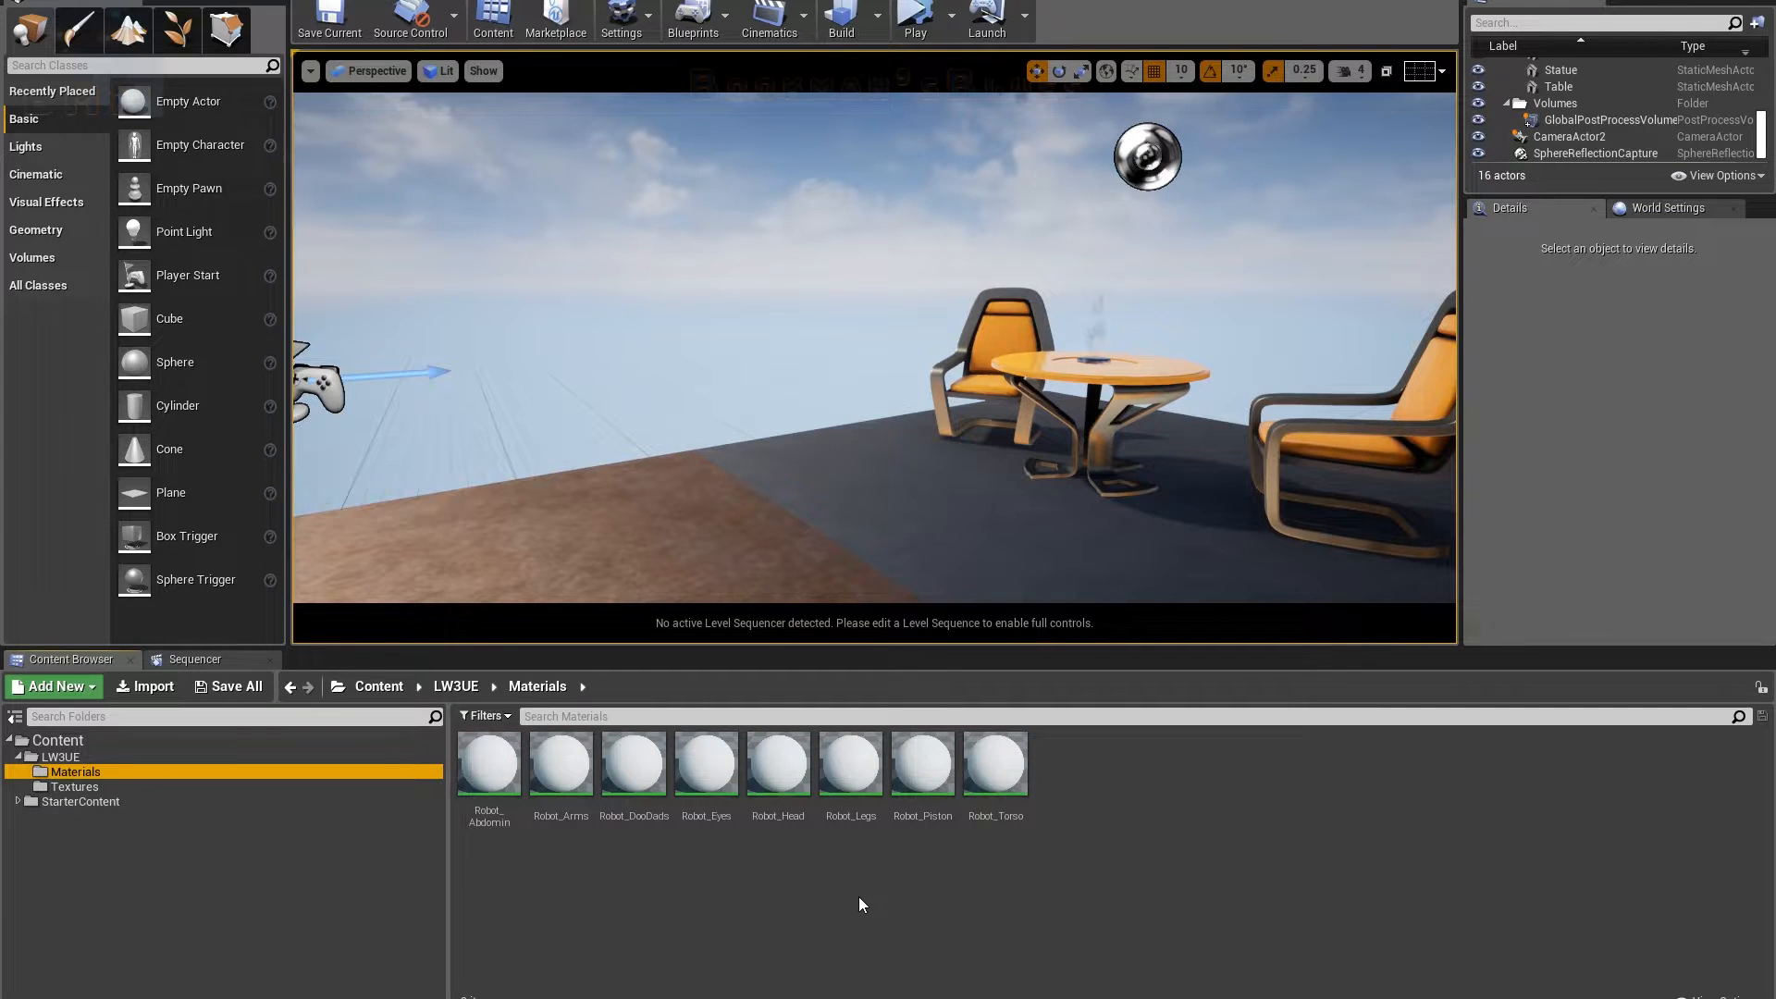
Step: Open the Robot_Head material in a maximised editor and move its result node clear of the Param node
double_click(780, 793)
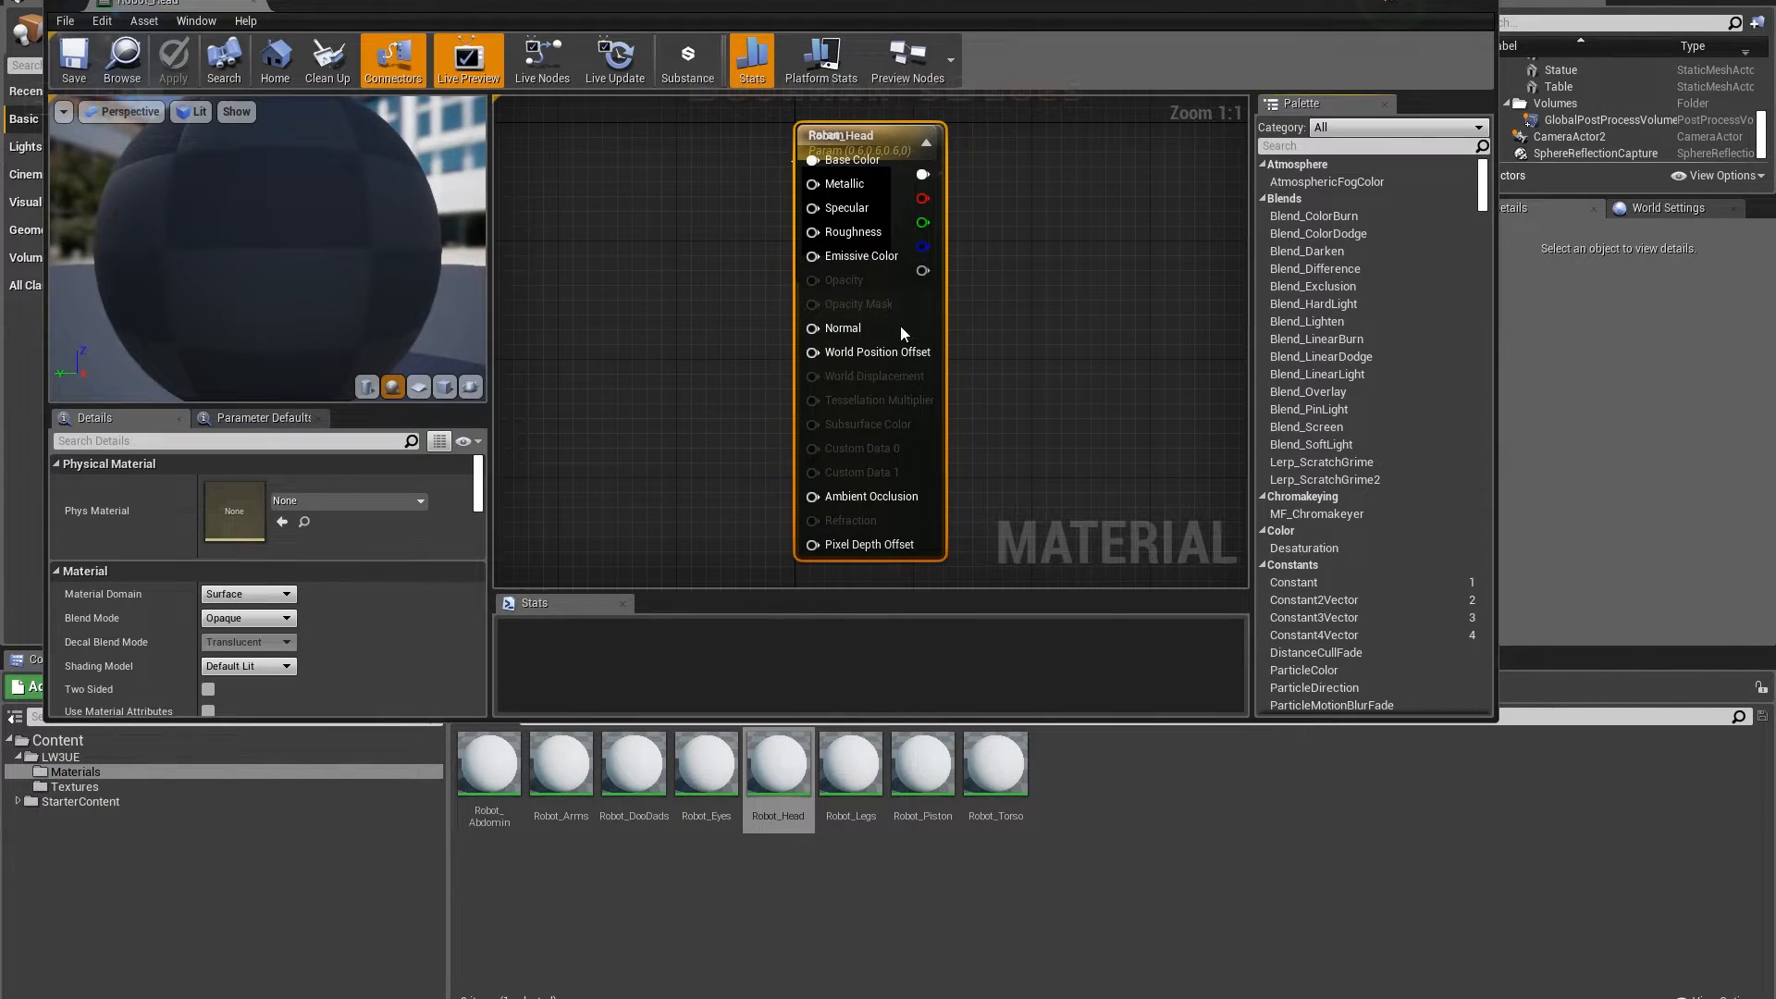
double_click(1074, 24)
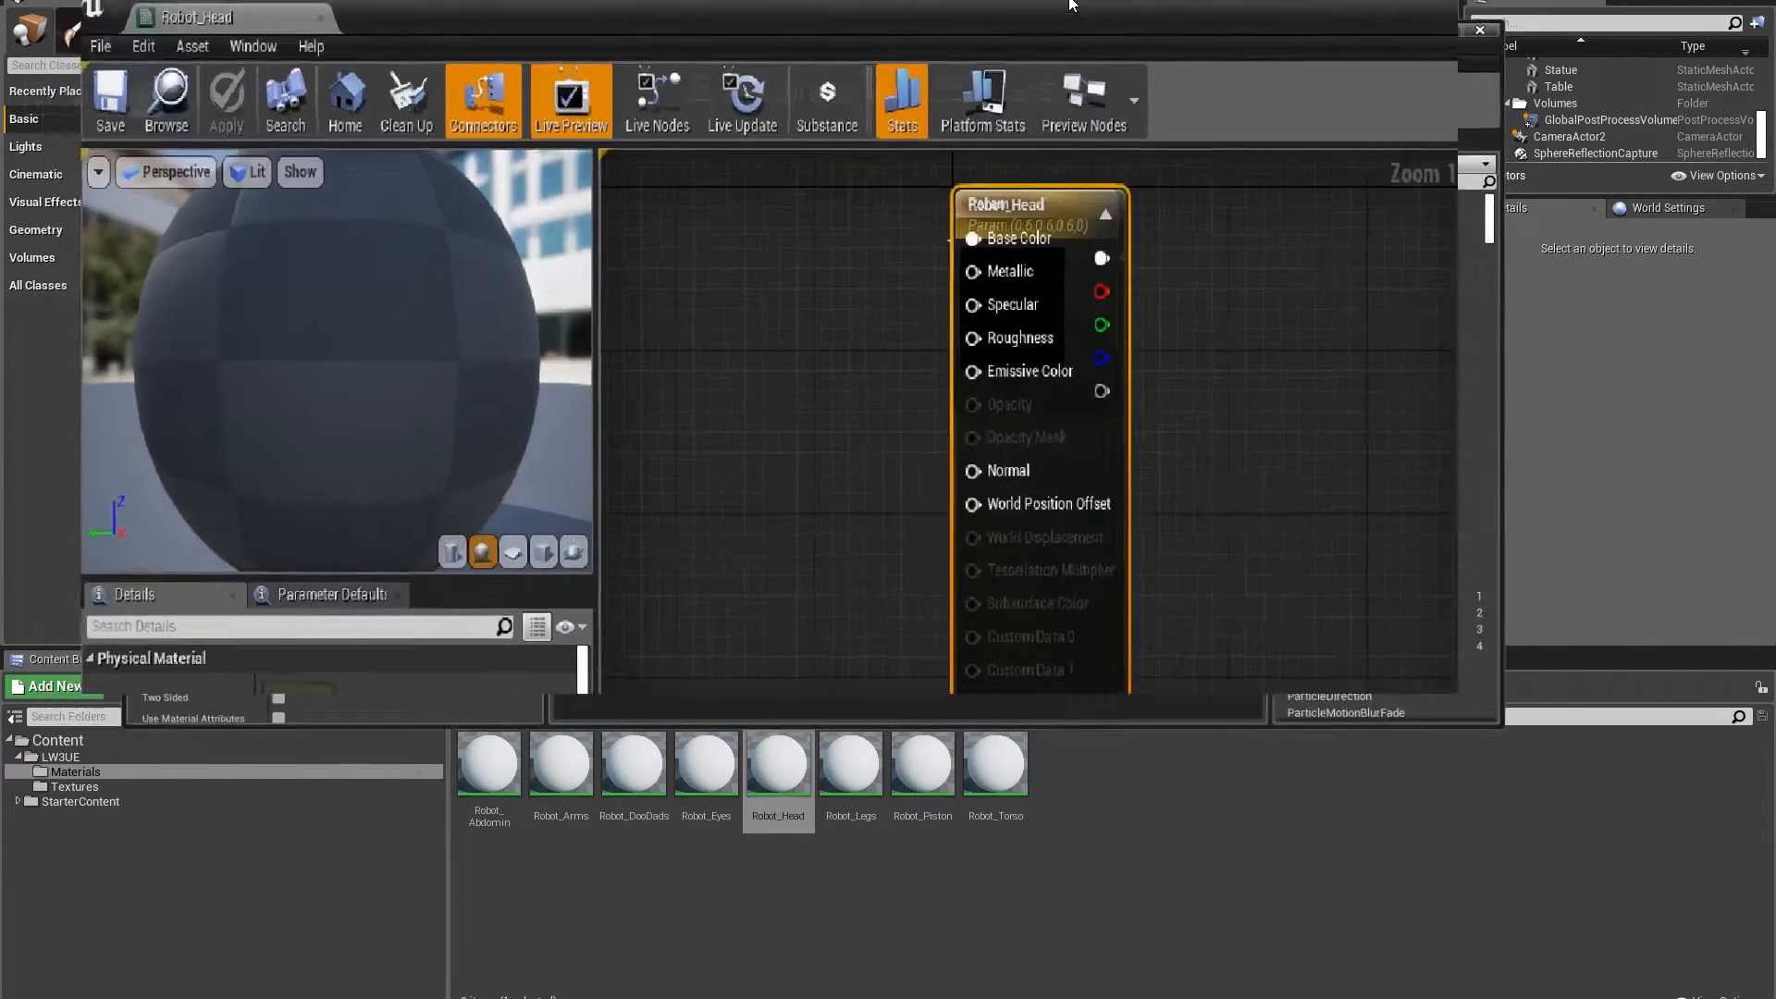
drag(1022, 95, 1244, 110)
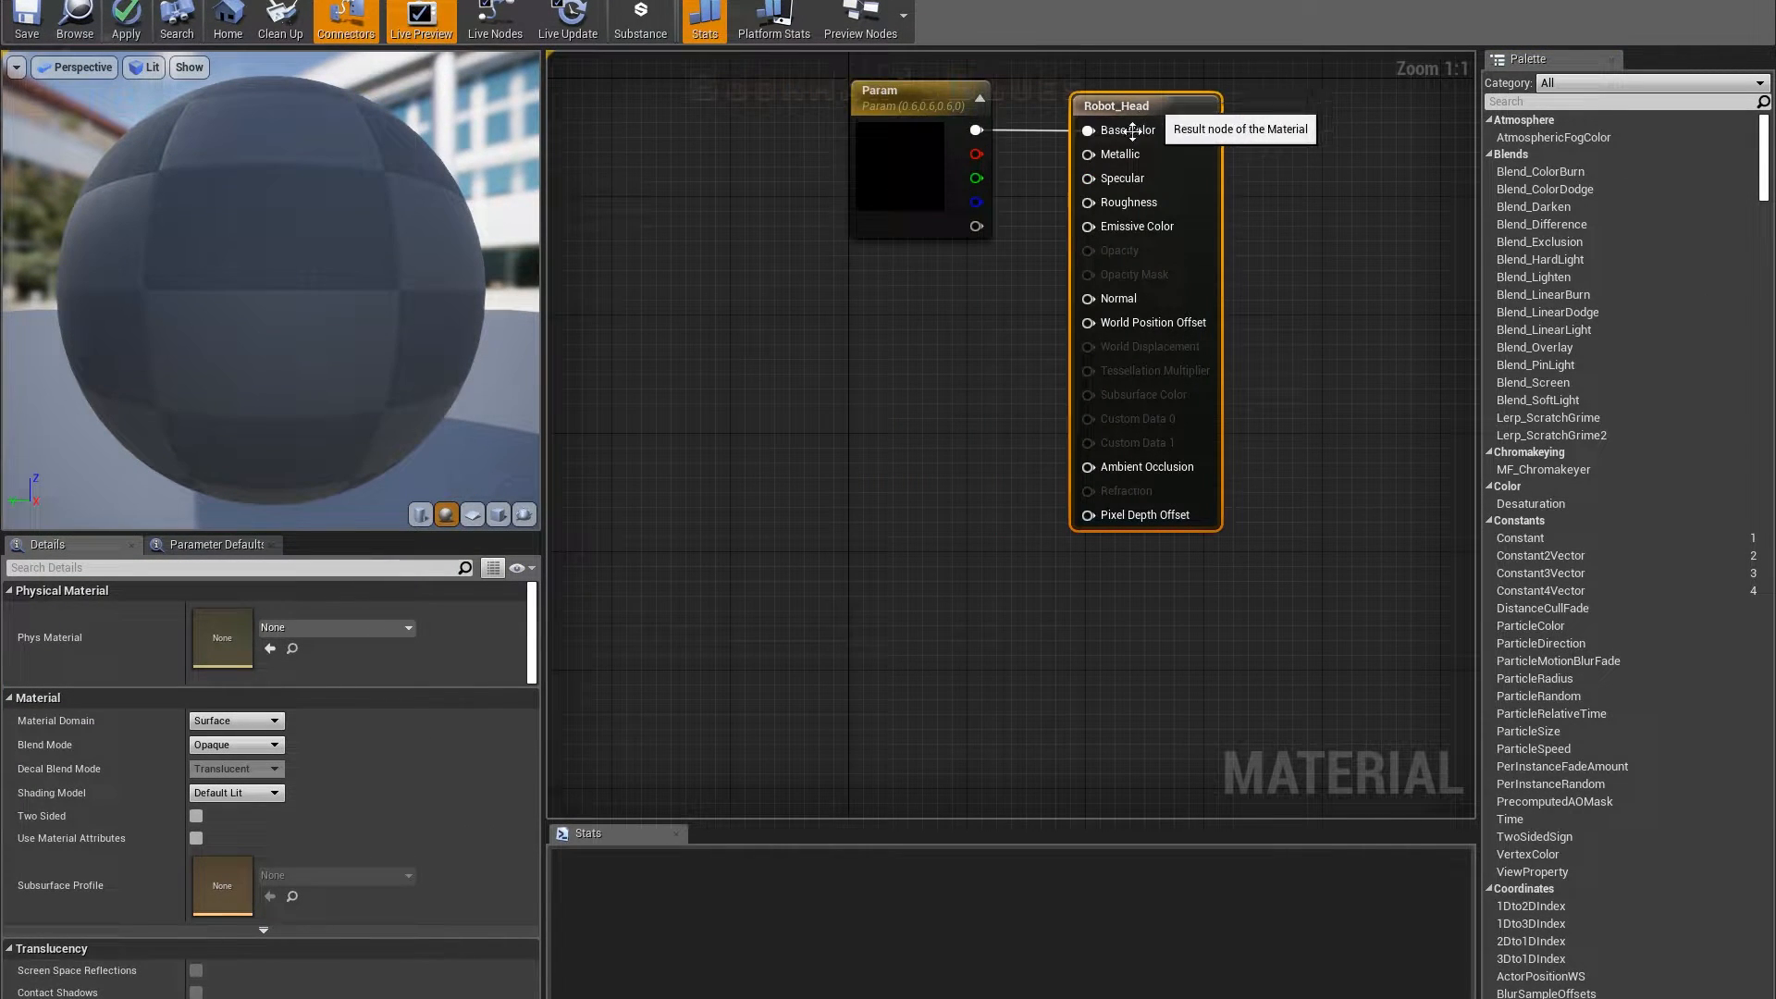
right_drag(958, 390, 1095, 464)
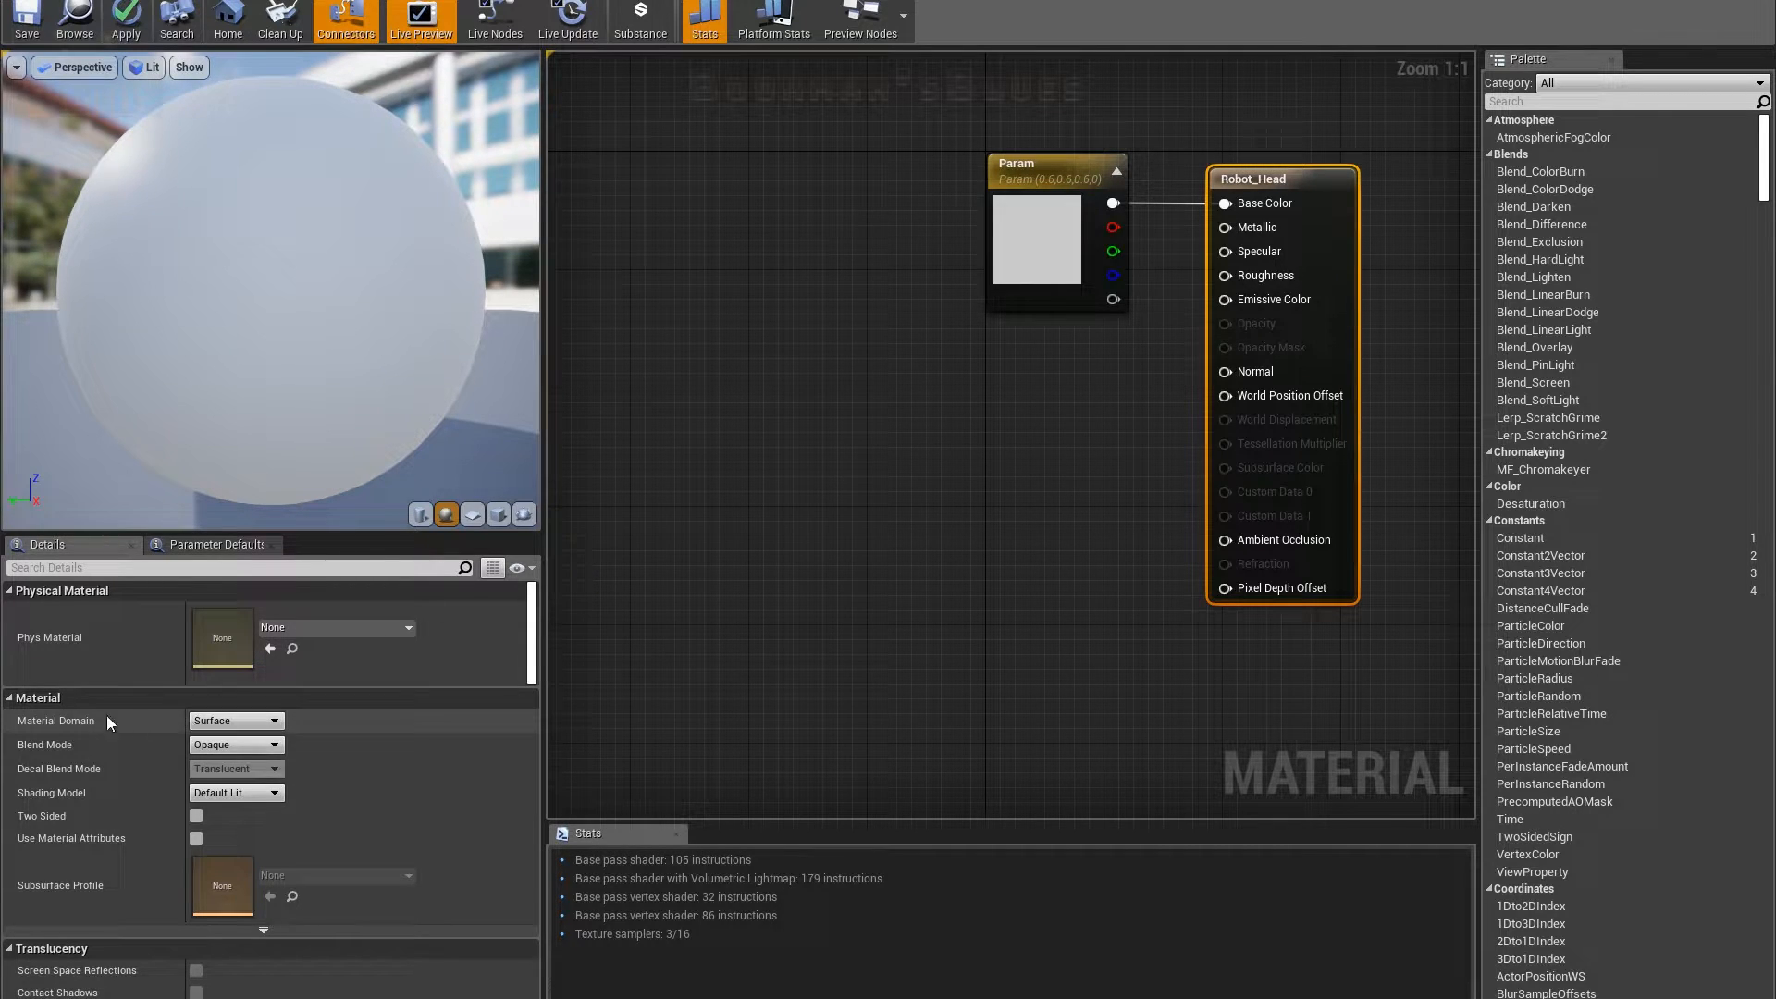
drag(1186, 127, 1418, 735)
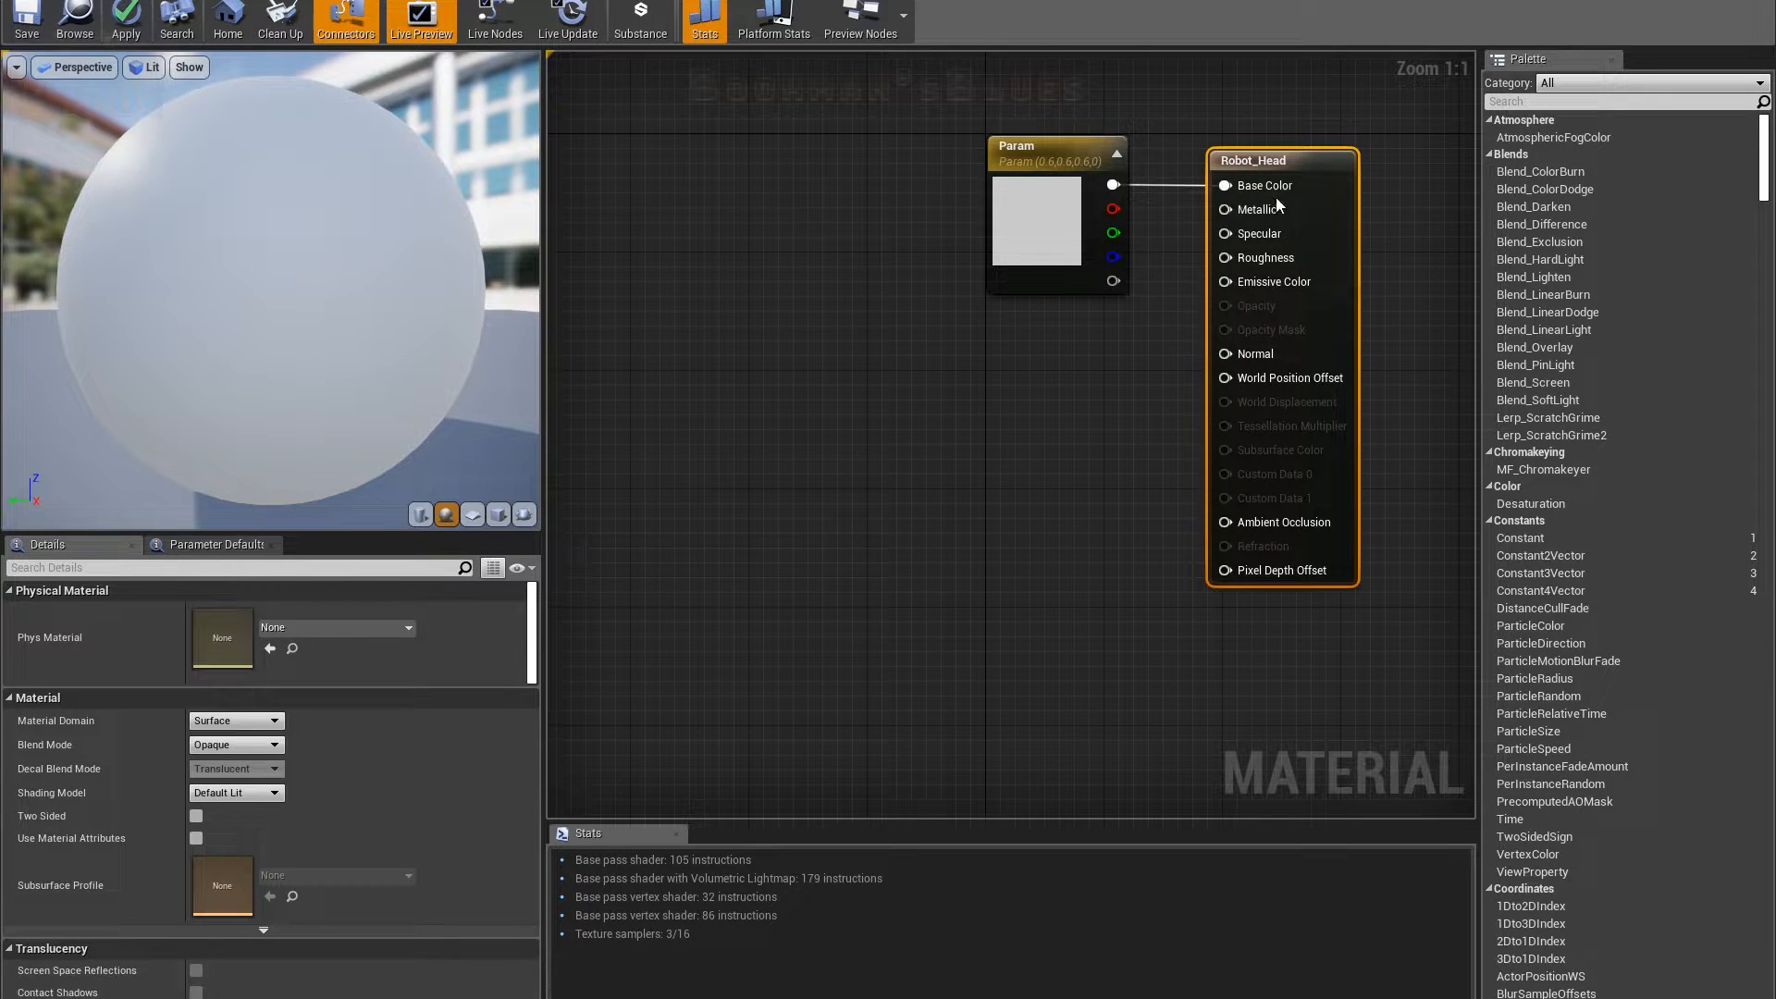
right_drag(1158, 394, 1119, 497)
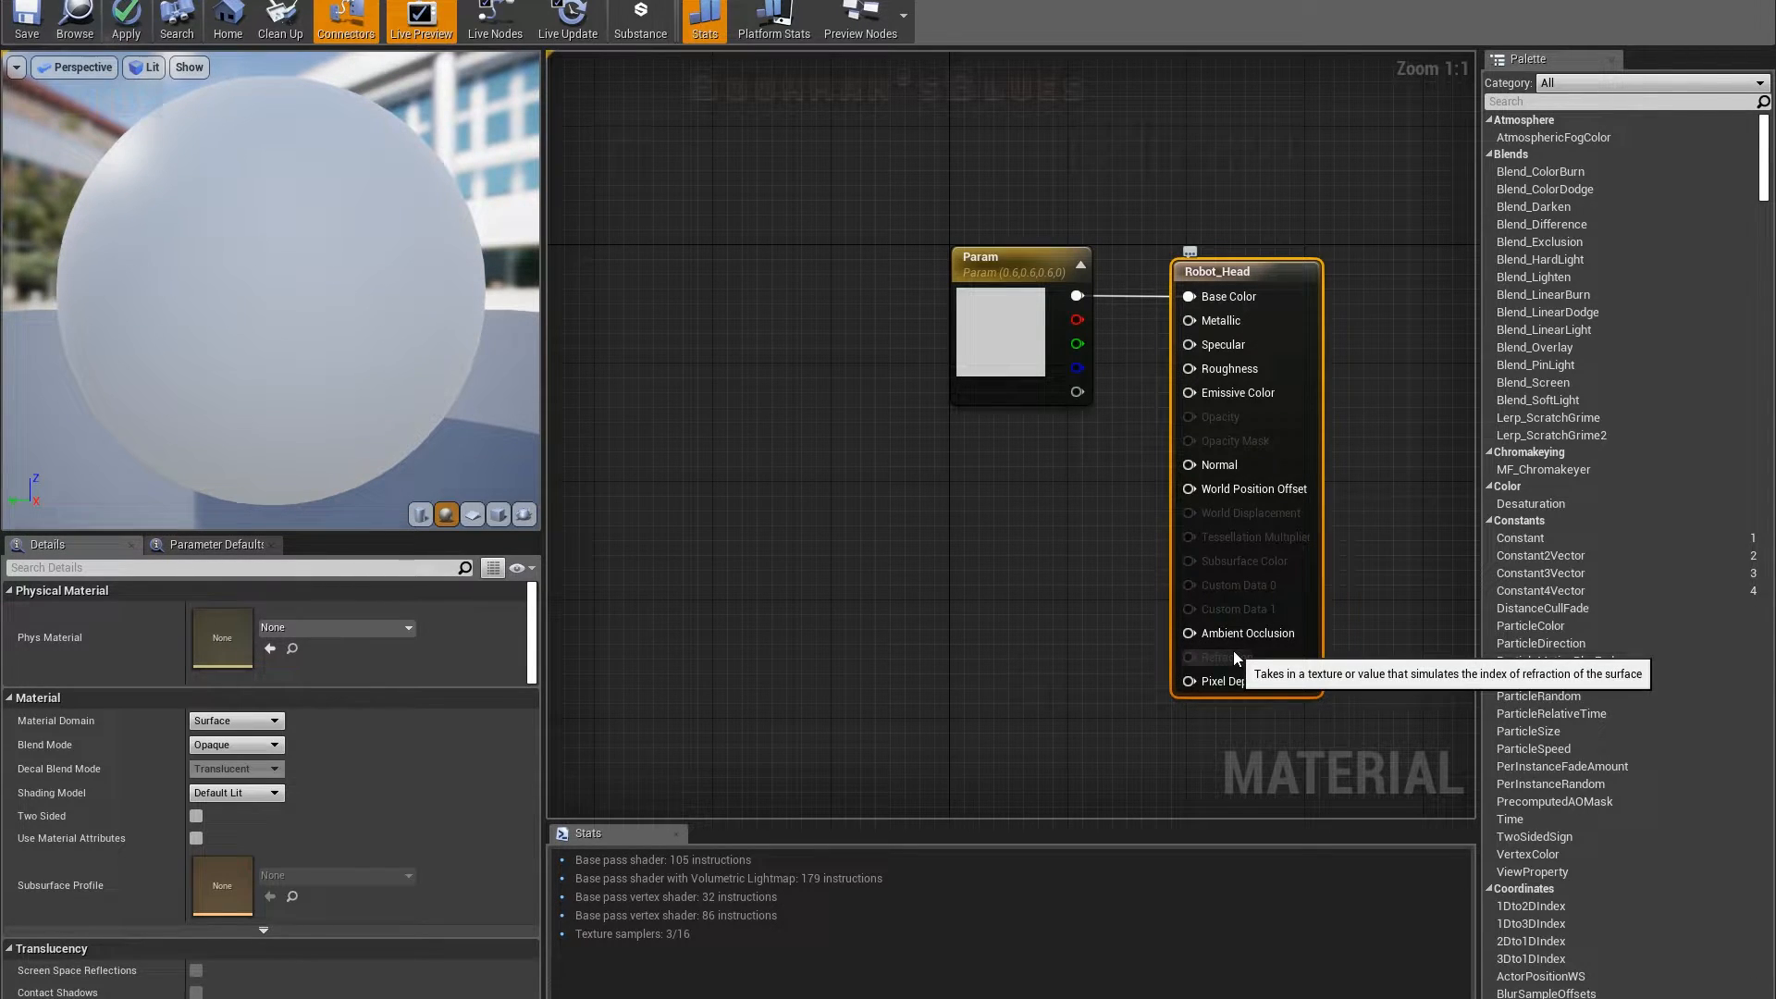
click(993, 602)
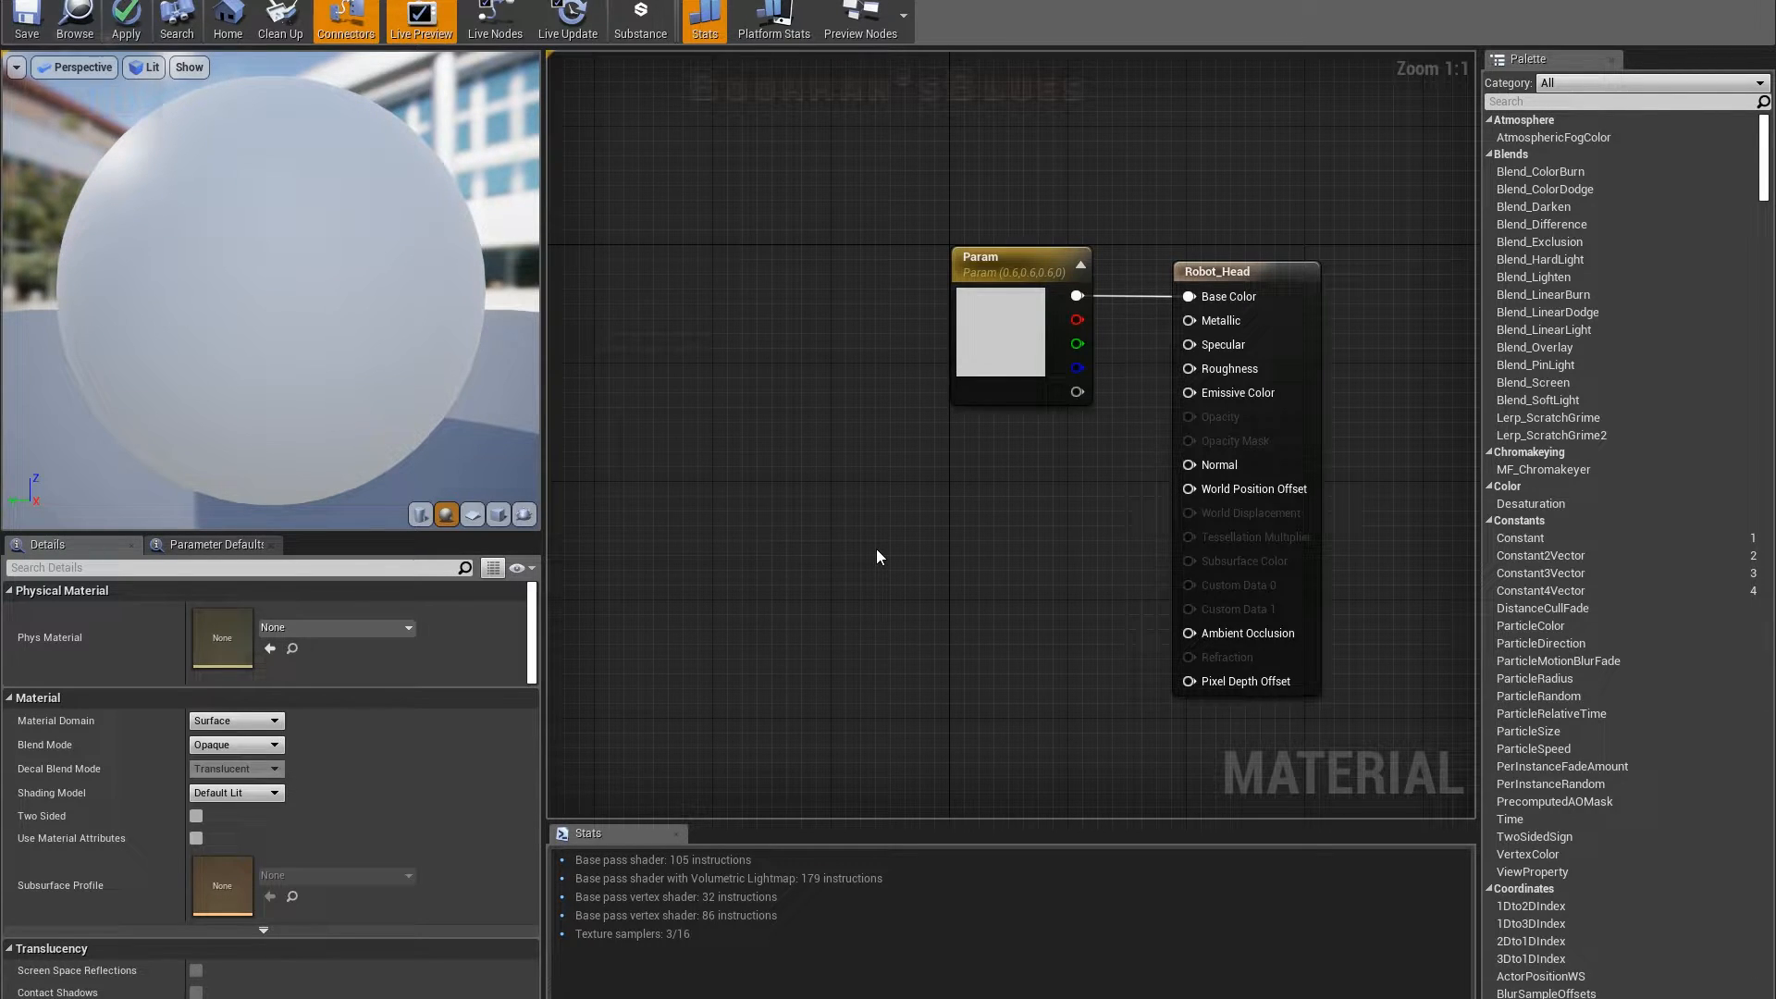
Step: Try the Light Function and Volume material domains on the Robot_Head material
drag(1241, 464, 1366, 729)
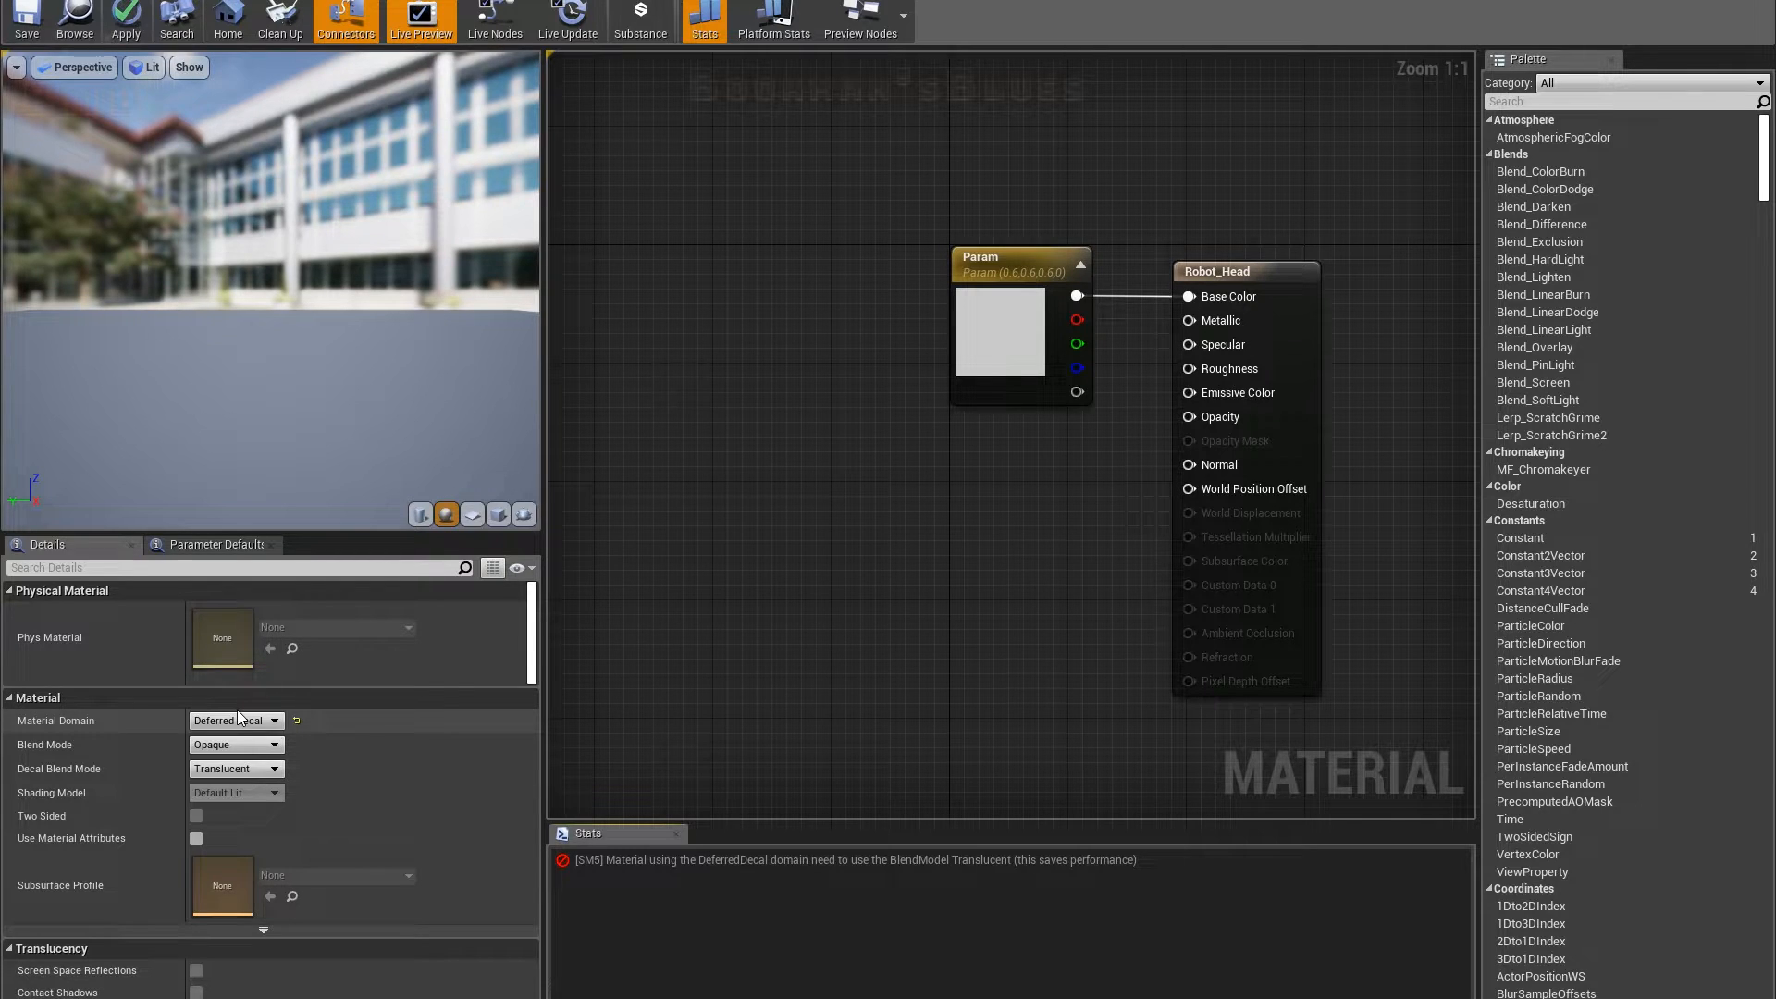
click(239, 720)
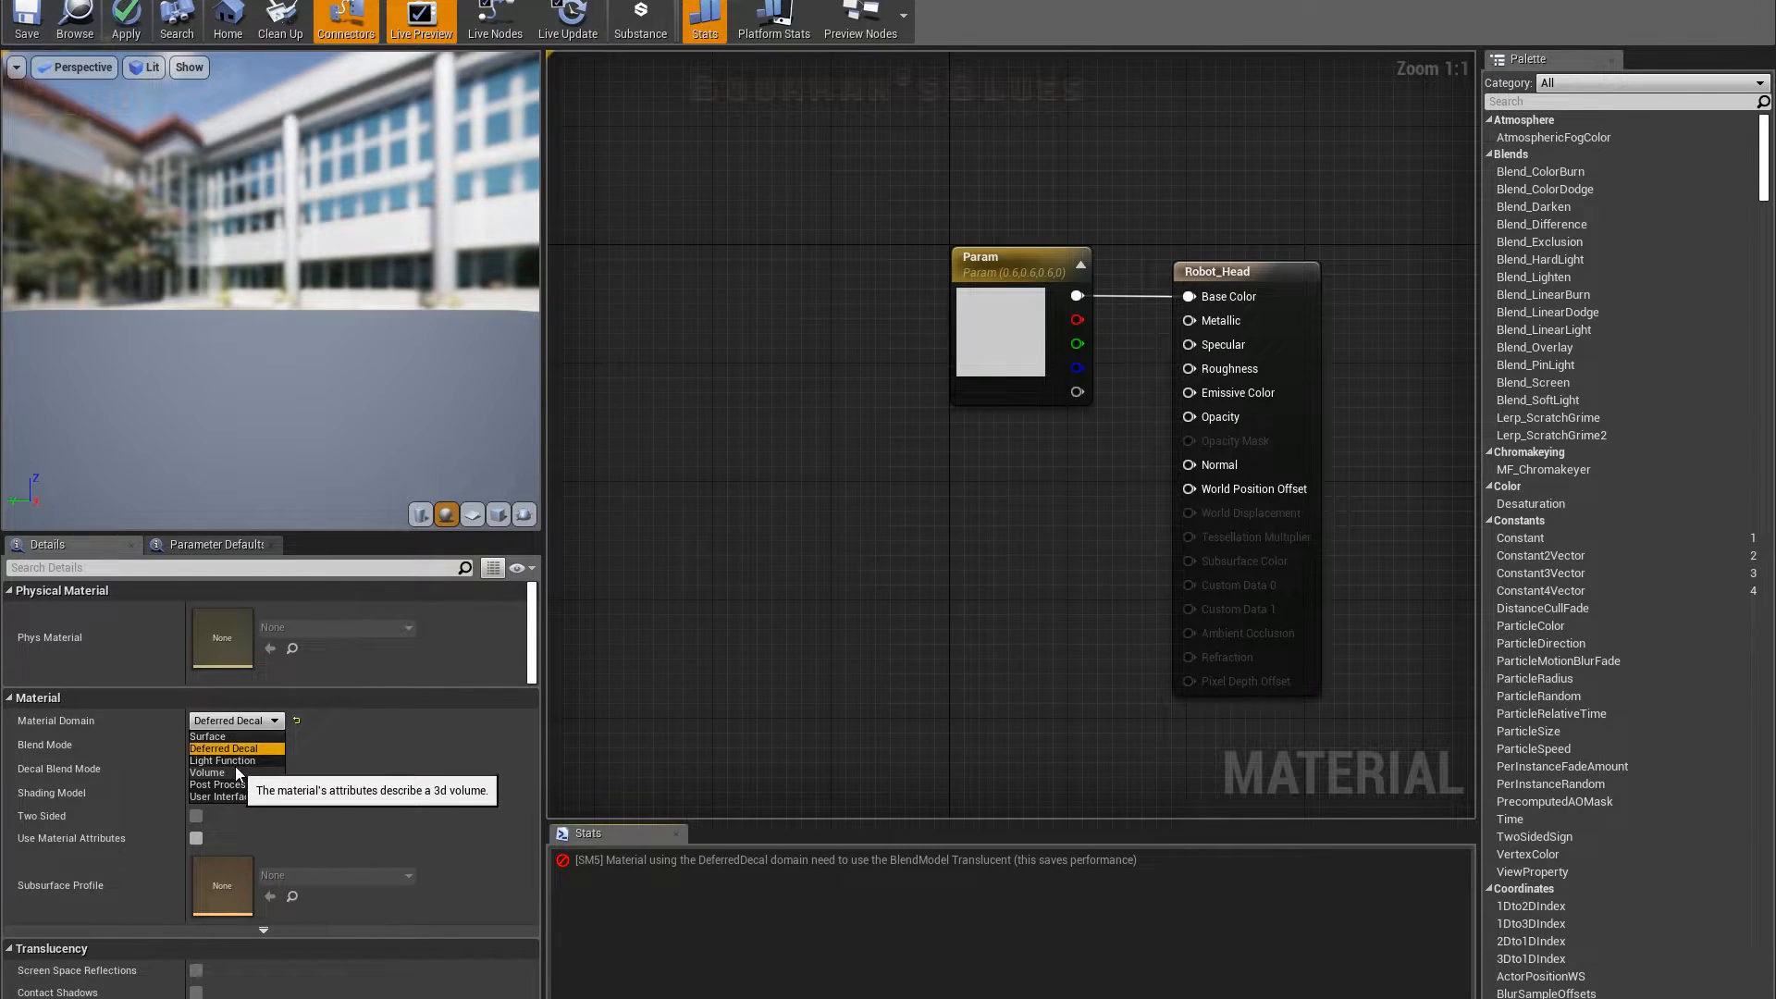
click(235, 764)
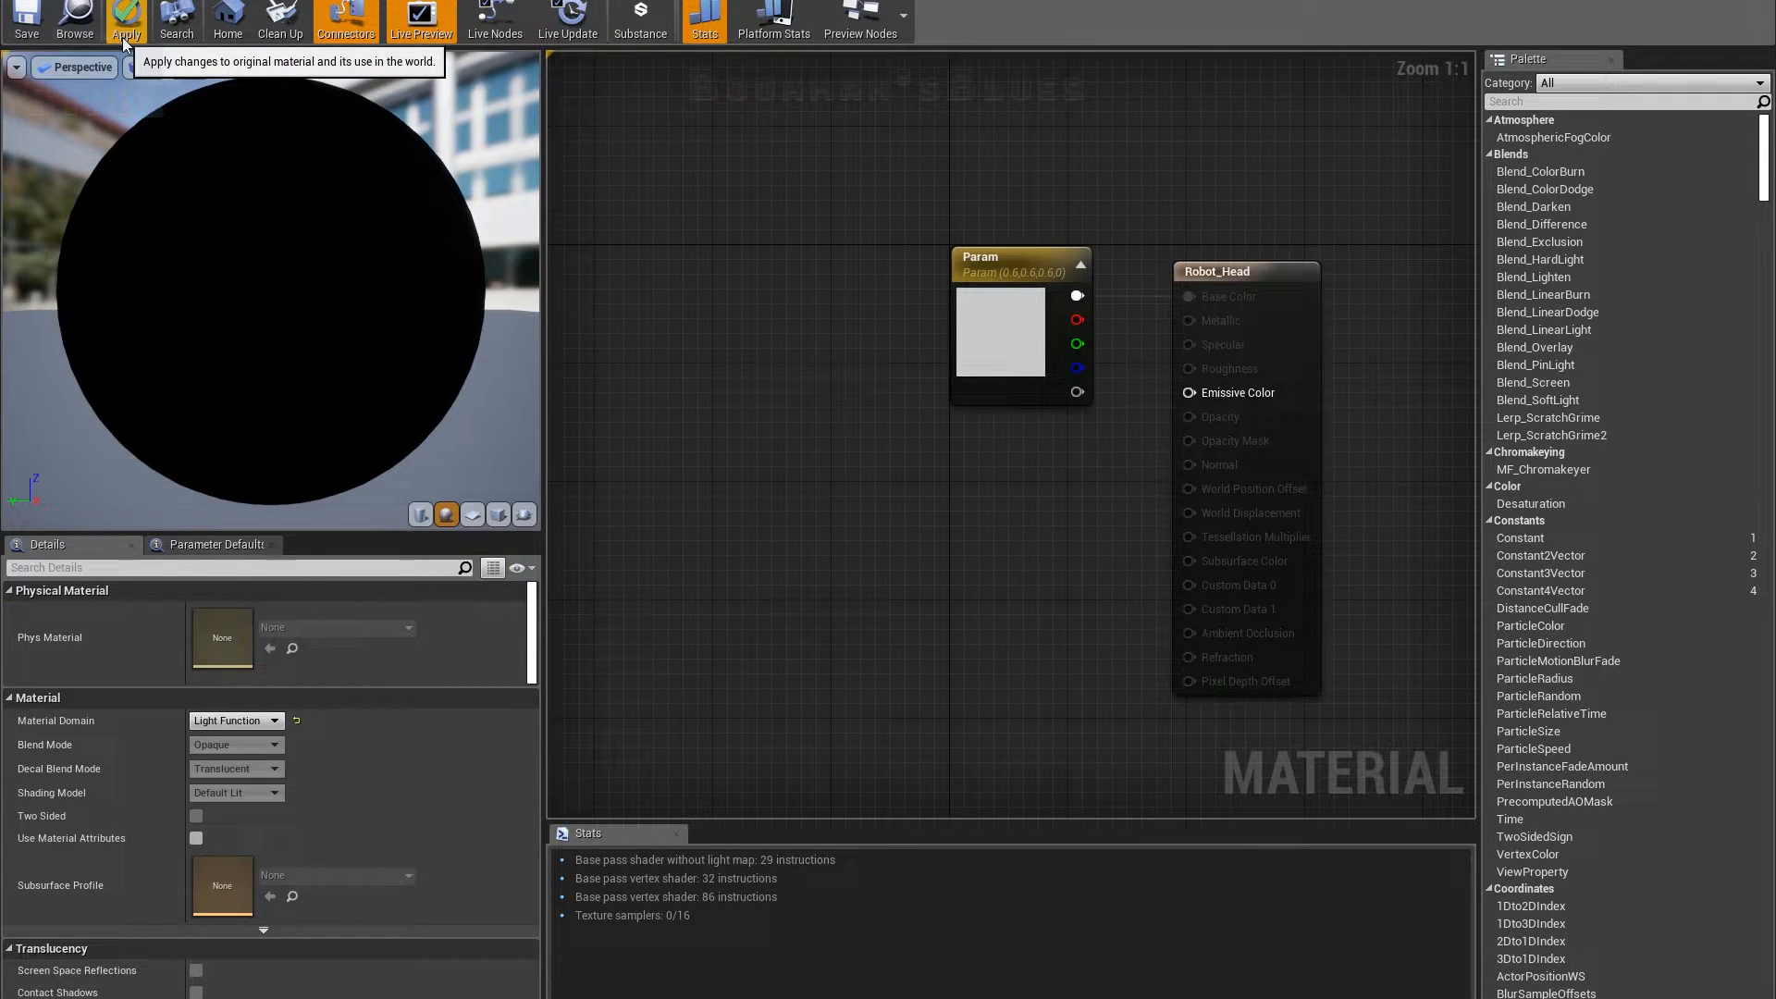
click(243, 720)
click(211, 773)
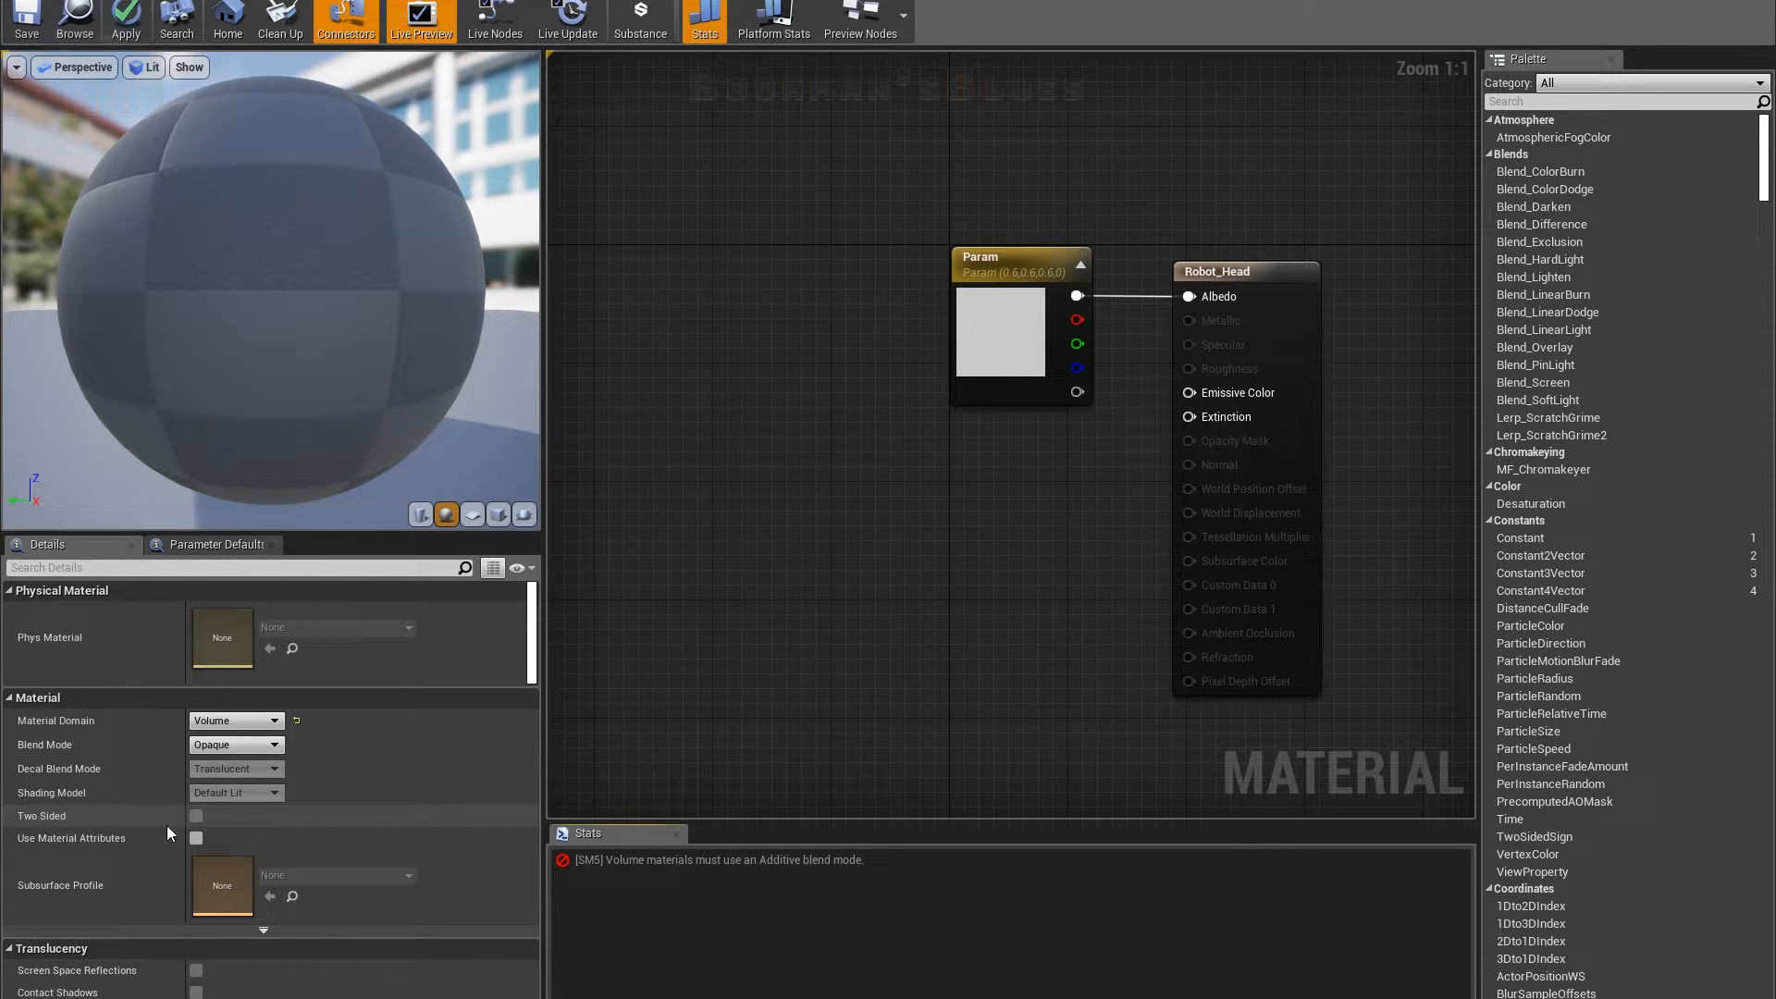
Step: Try the Post Process and User Interface material domains on the Robot_Head material
click(231, 721)
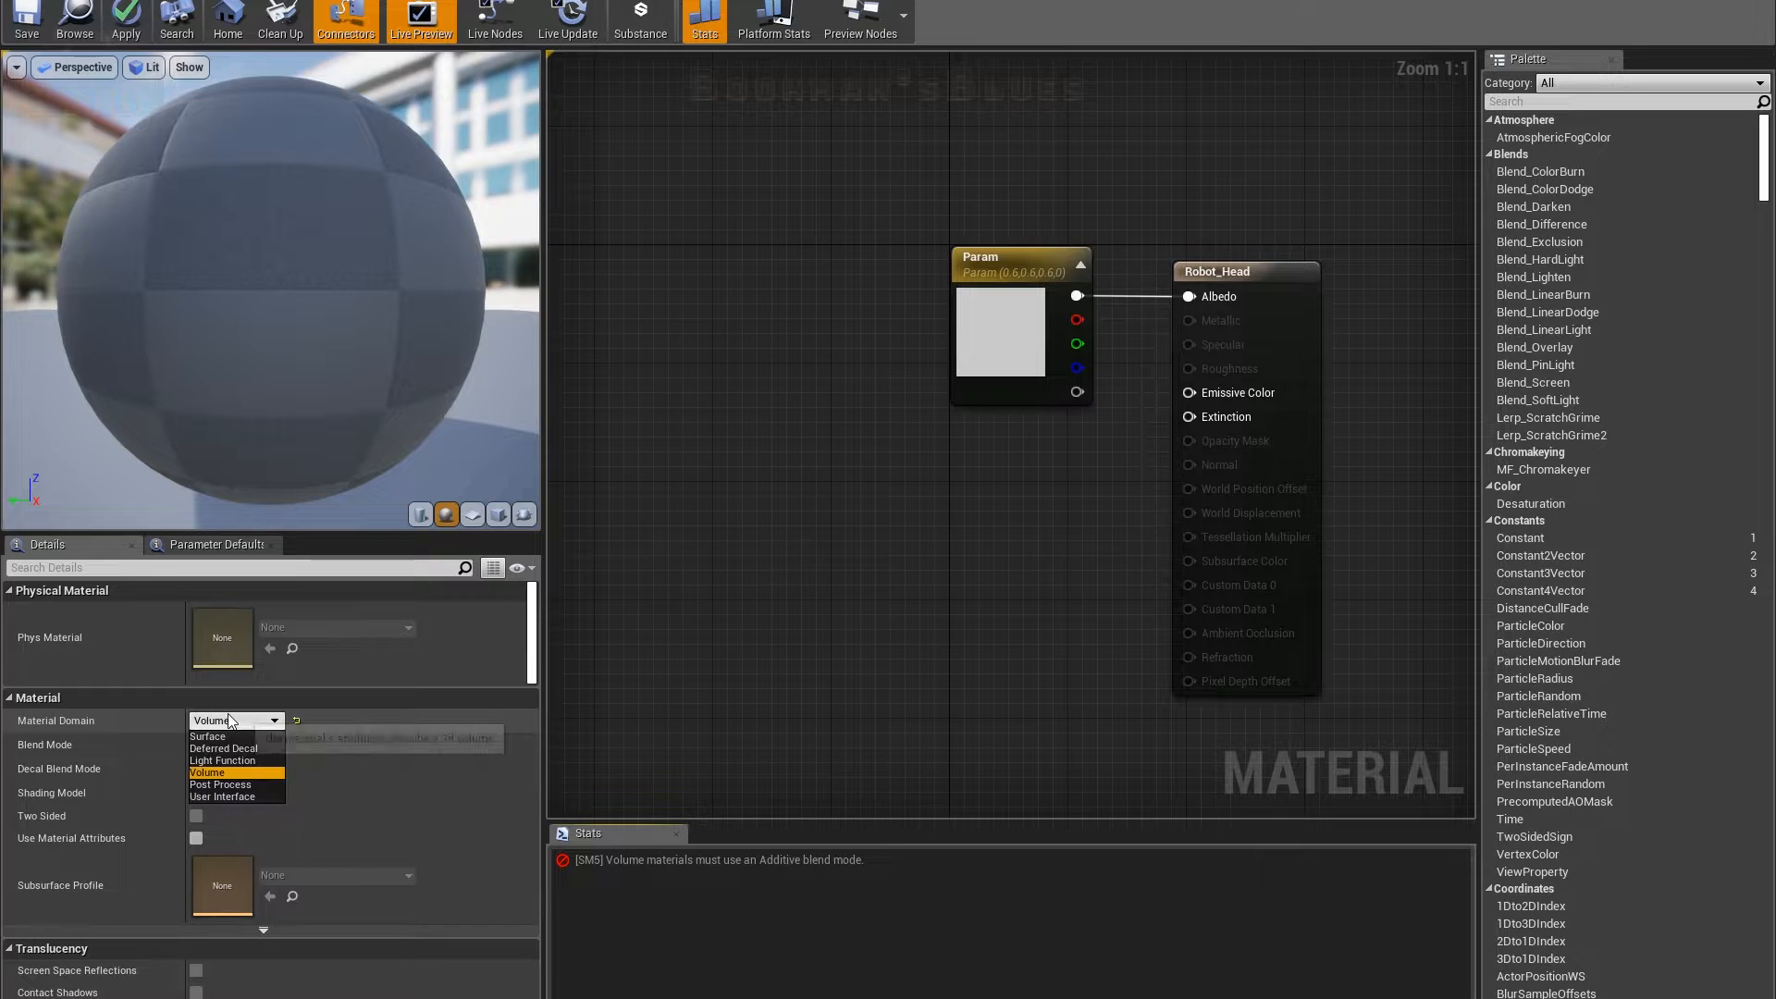
click(230, 784)
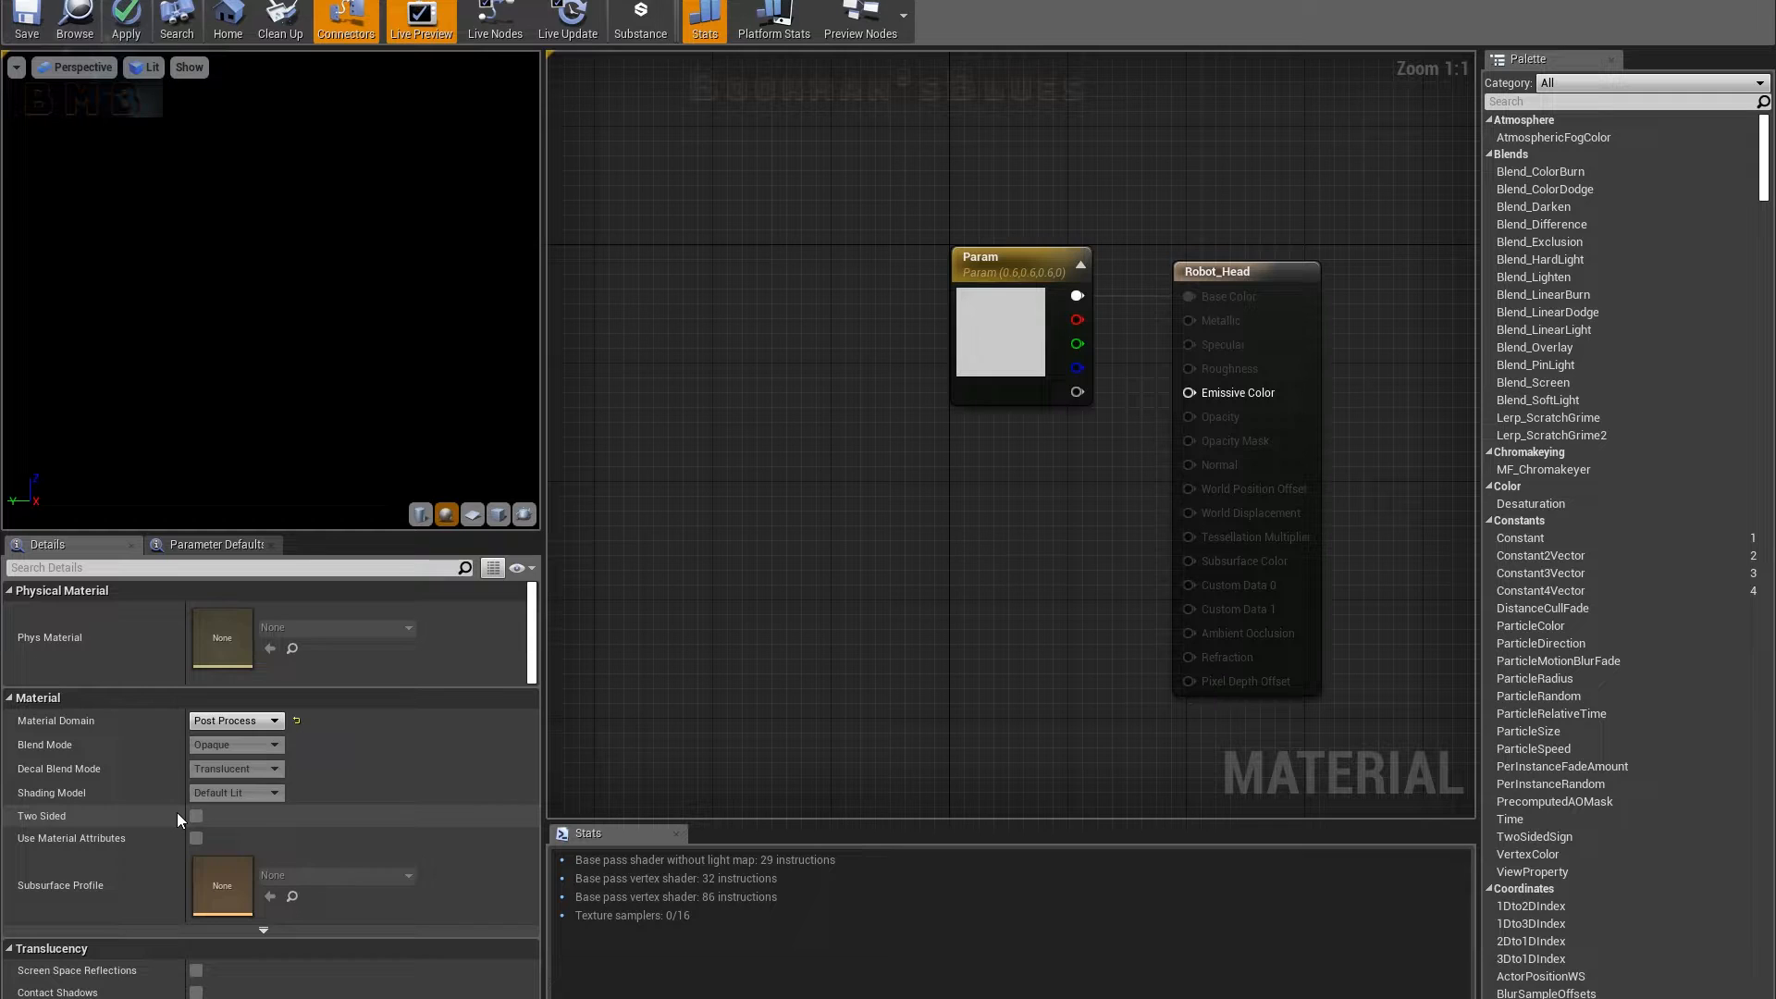
click(231, 720)
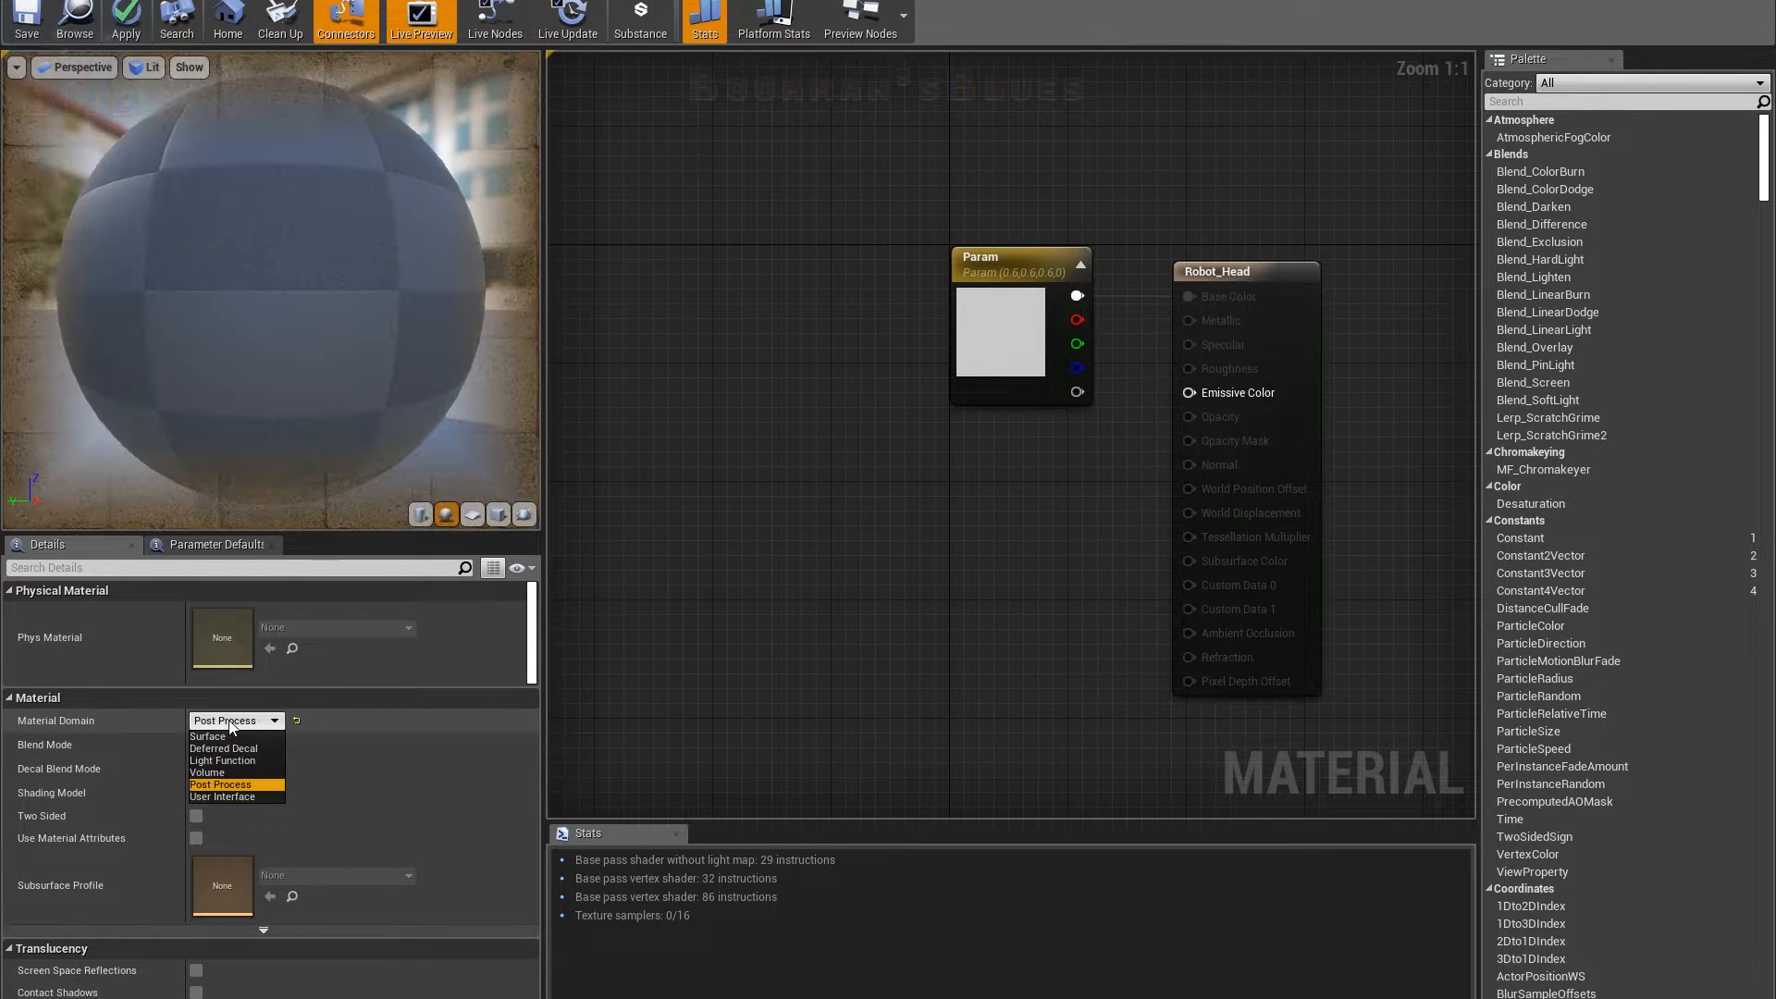
click(218, 797)
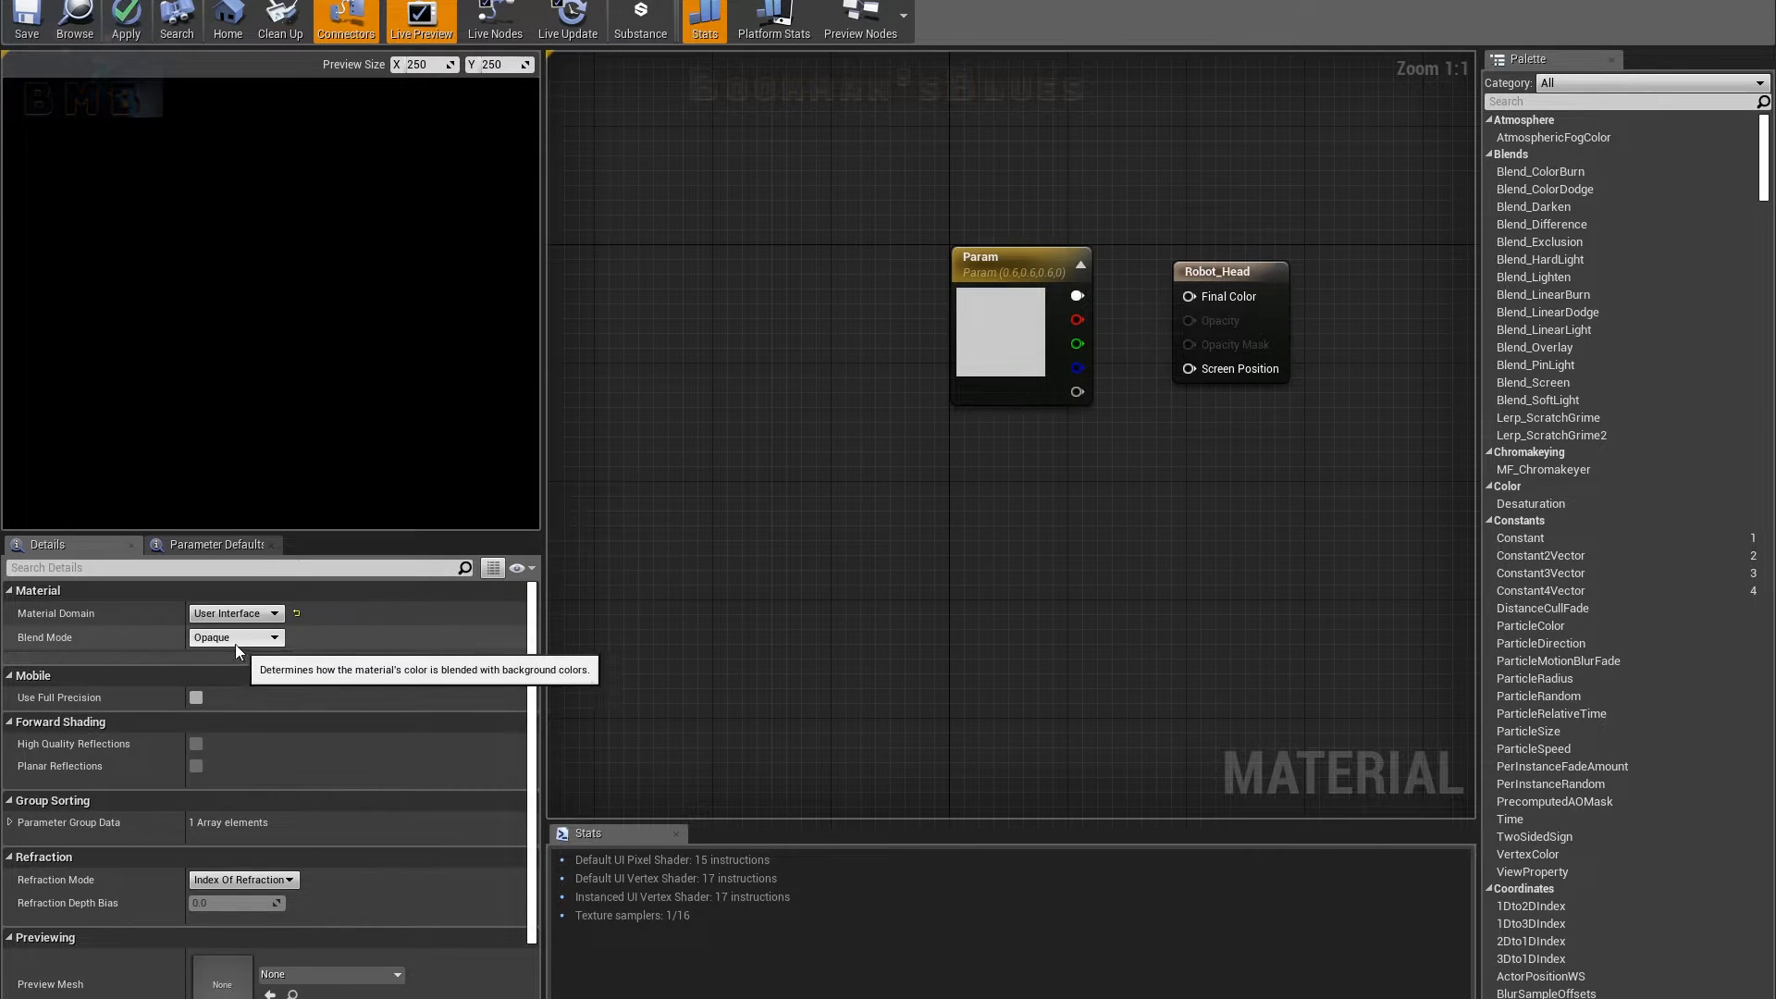
Step: Set the Robot_Head material's domain back to Surface
click(234, 614)
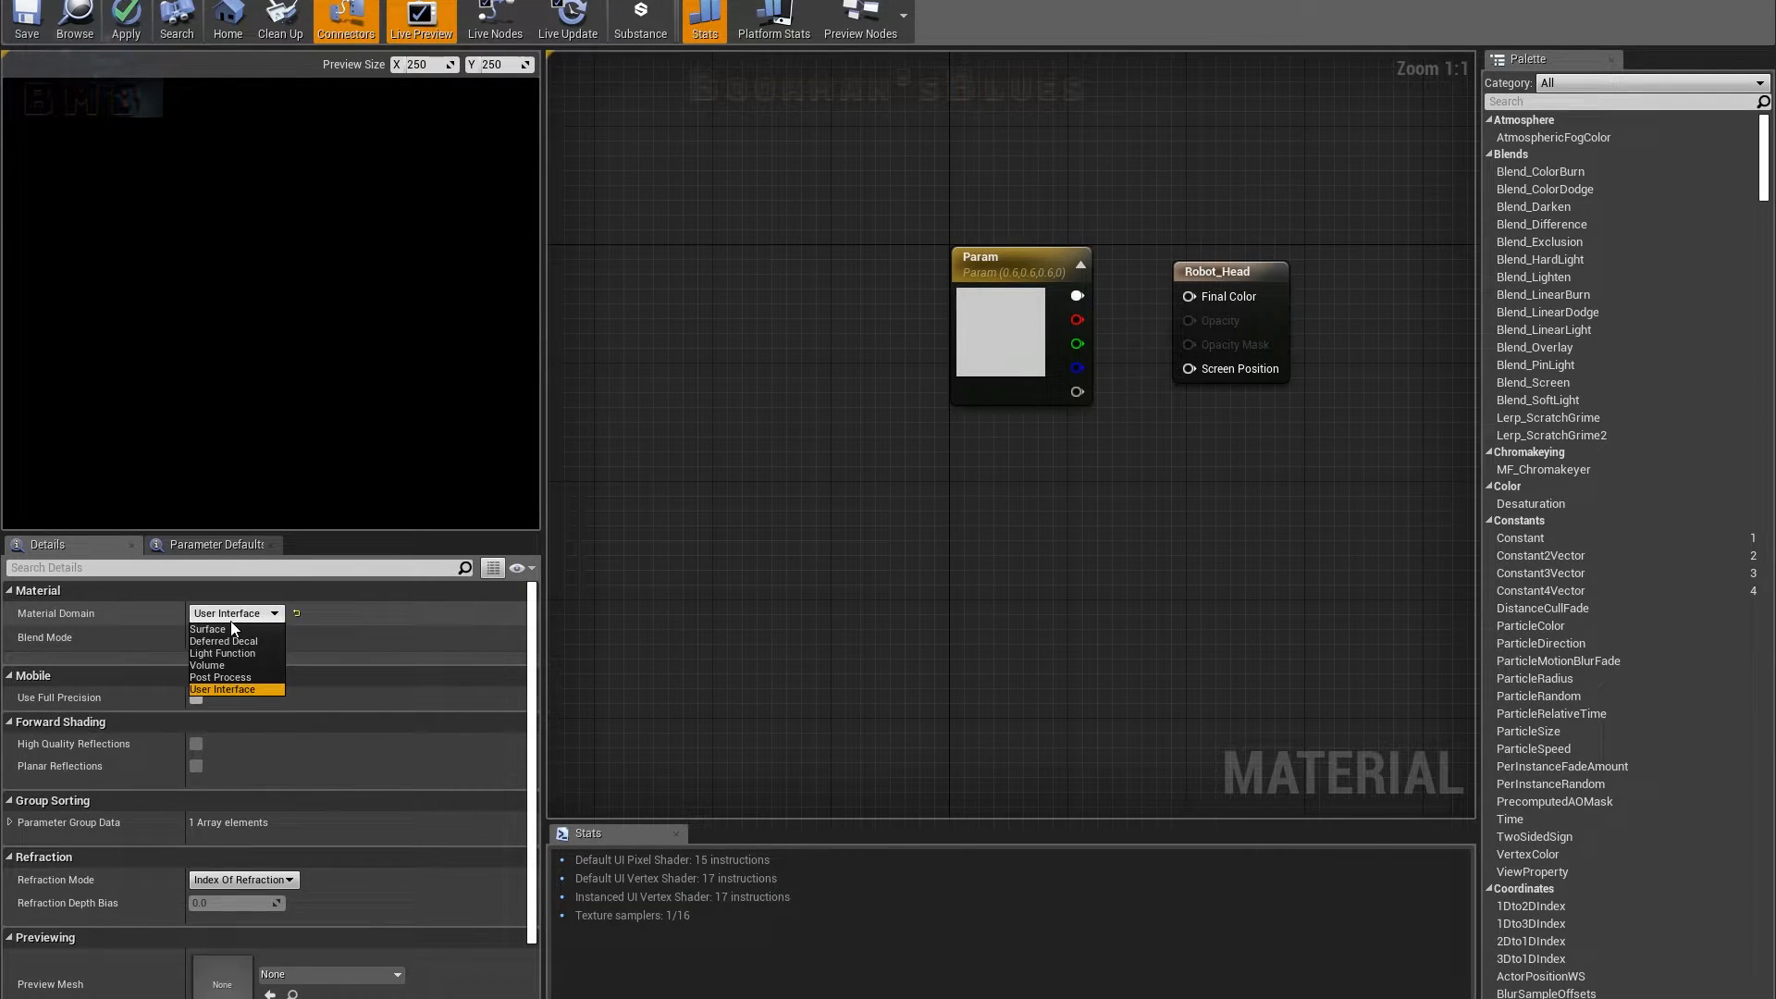
click(331, 642)
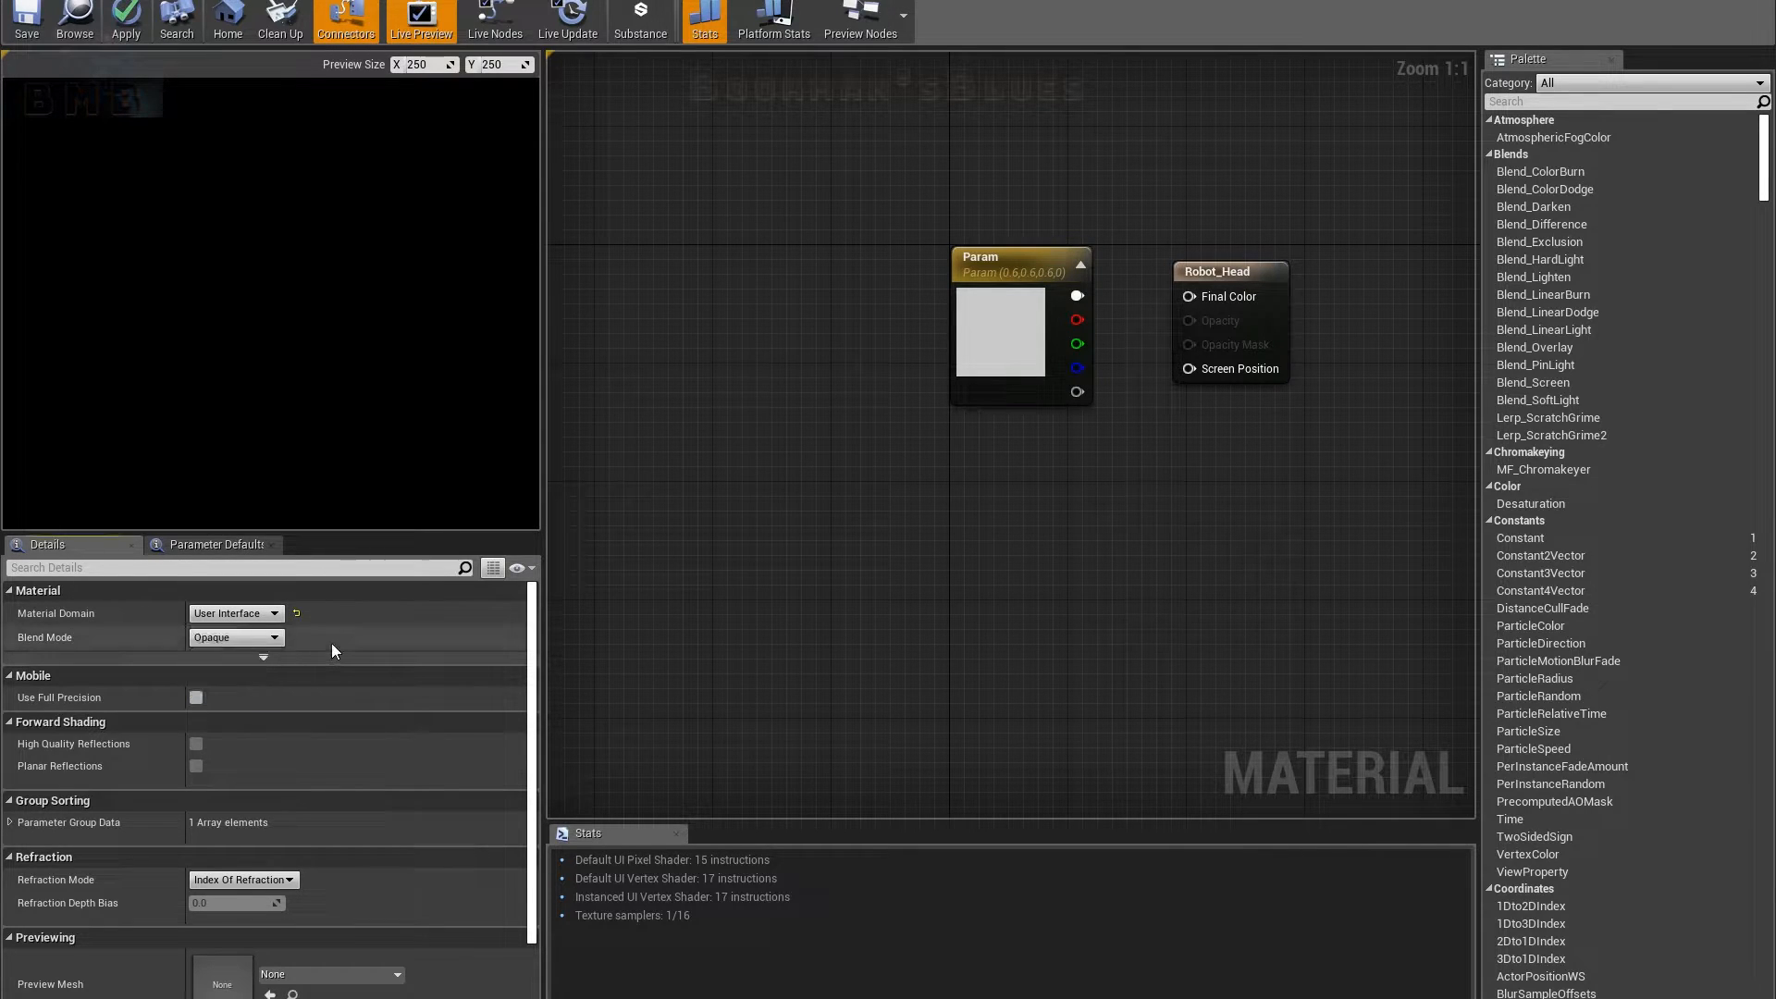
click(242, 614)
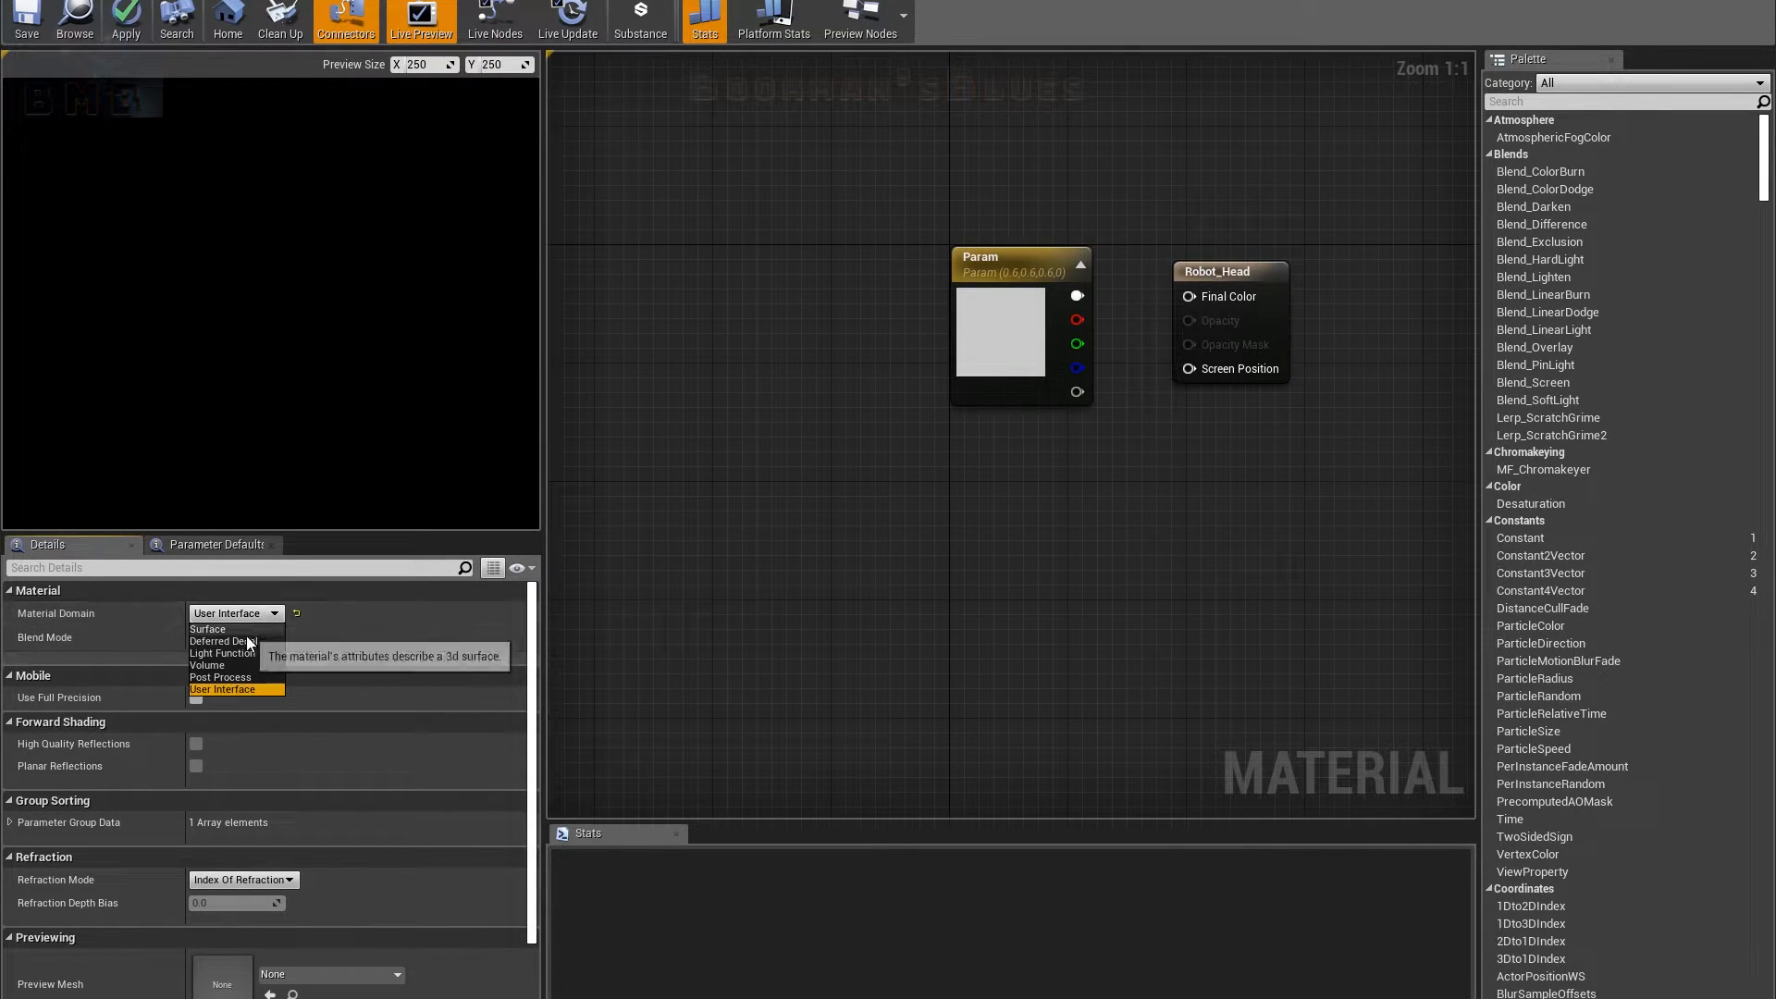
click(252, 622)
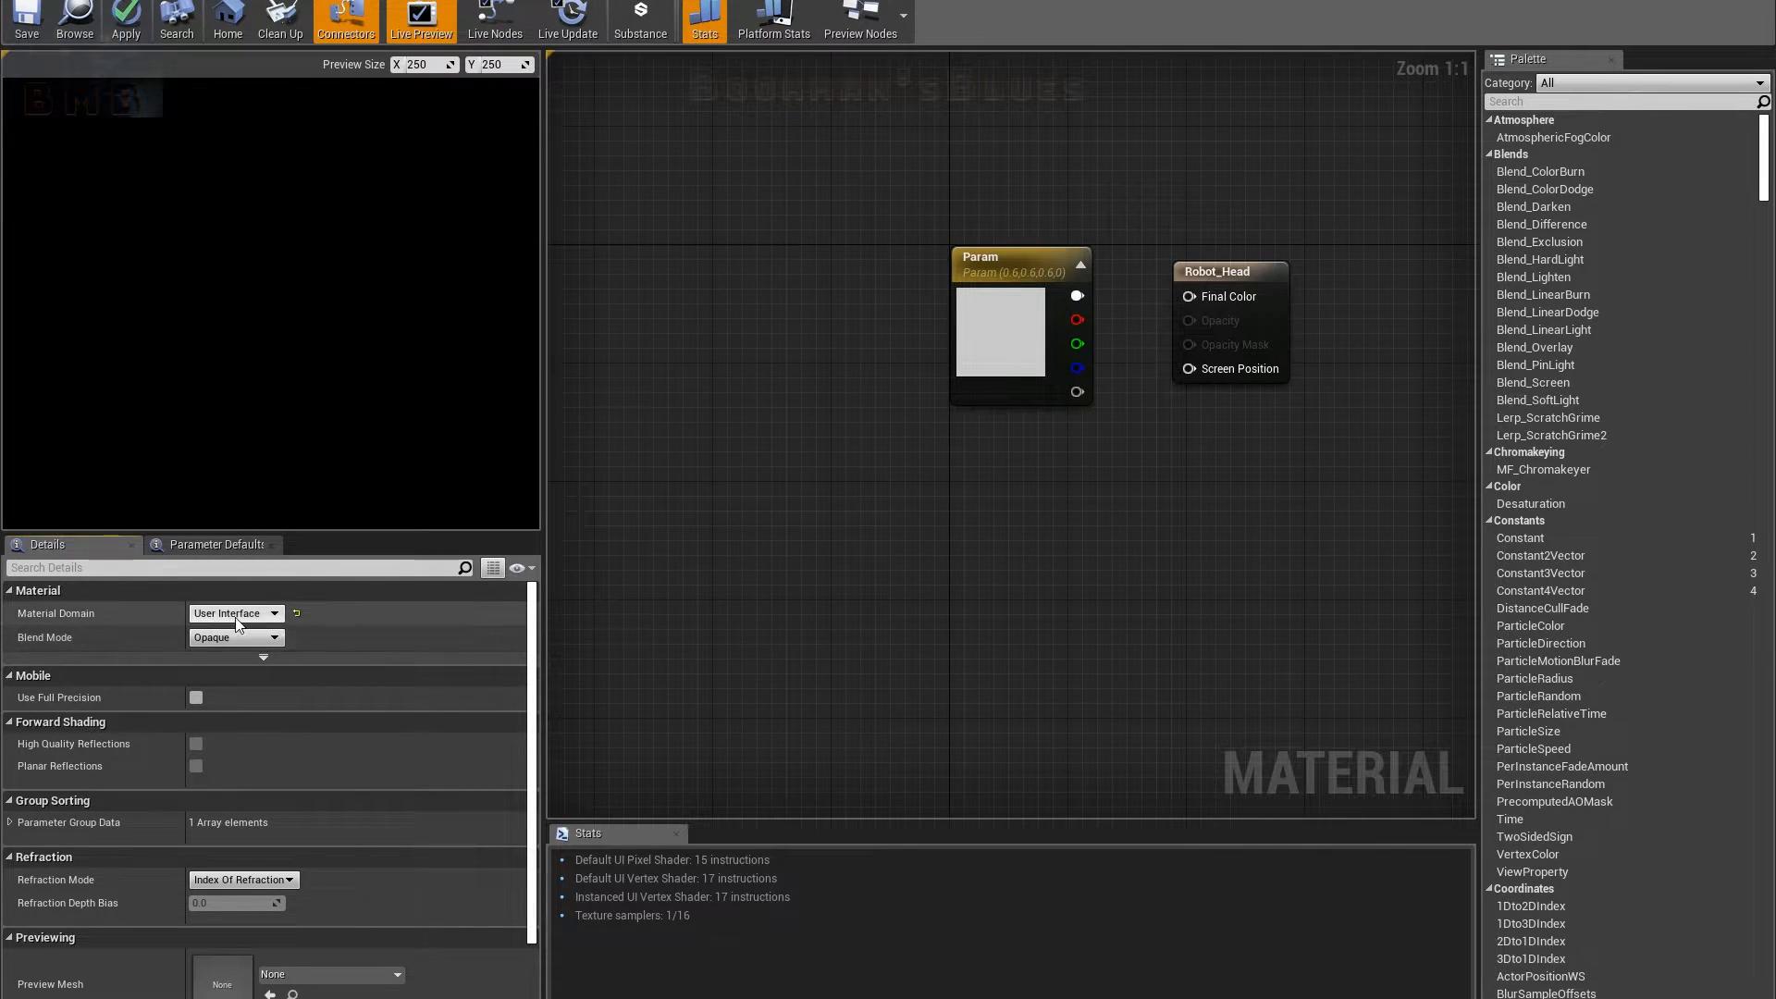
click(231, 616)
click(231, 629)
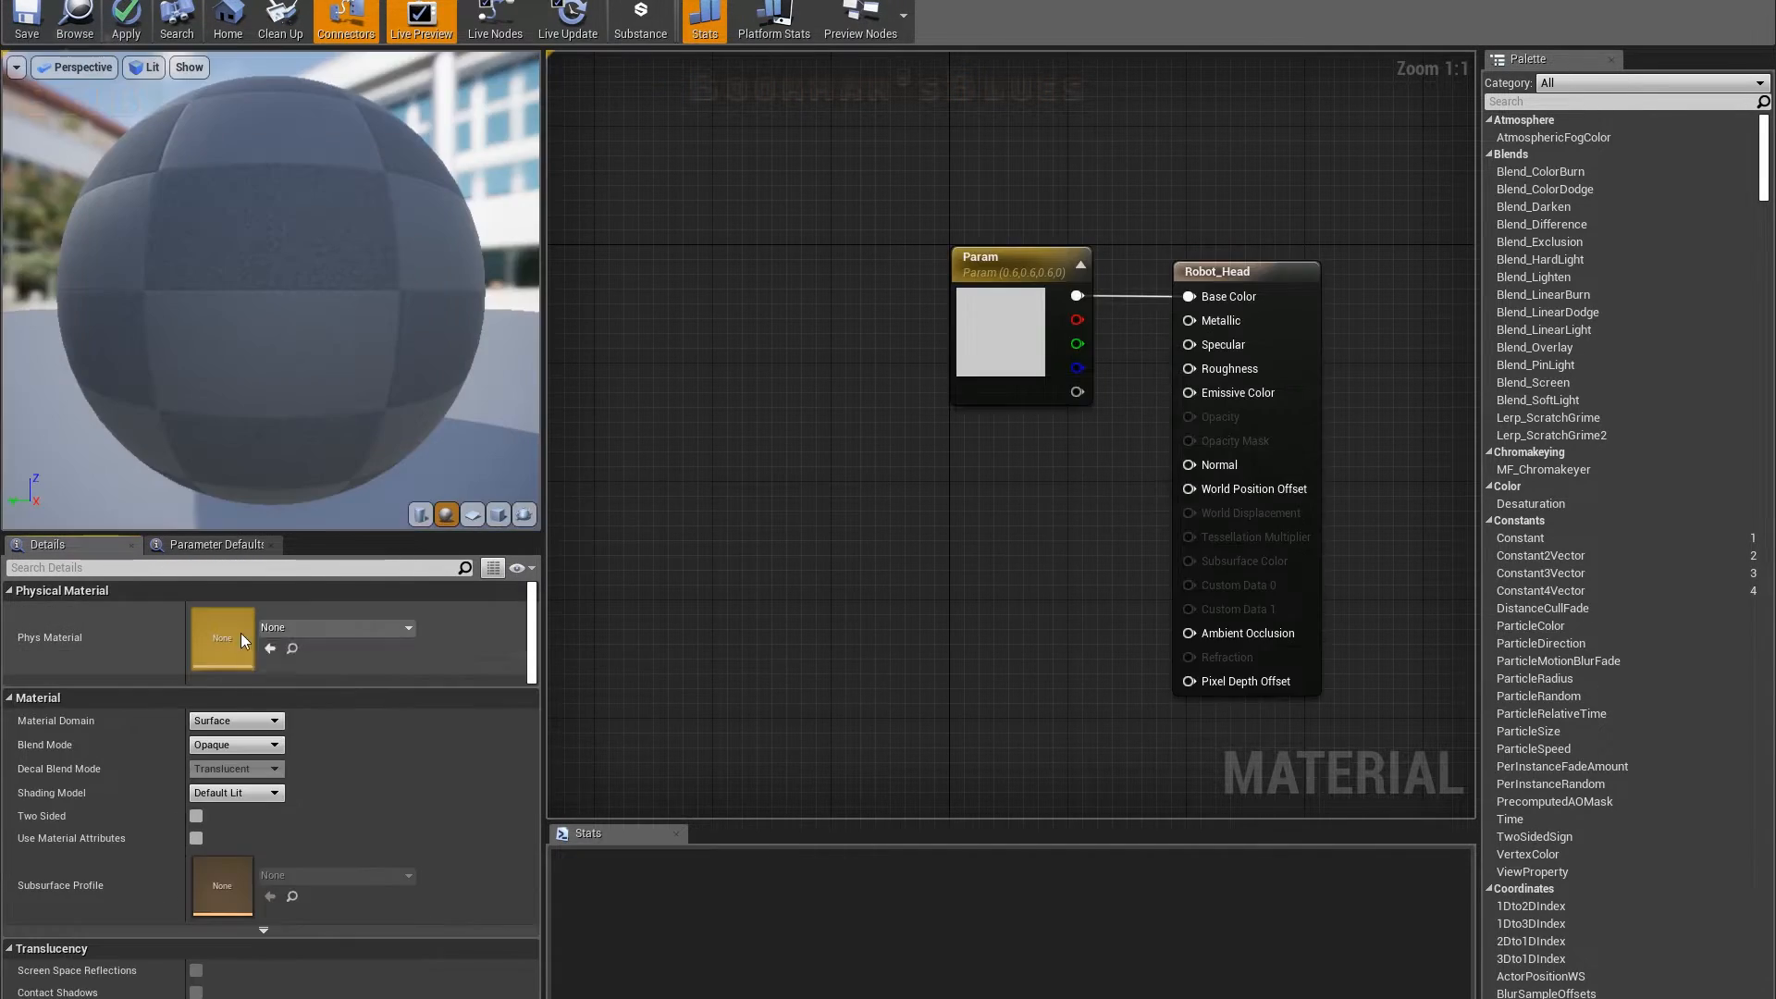
Step: Set the Robot_Head material's blend mode to Masked
mouse_move(1006, 569)
right_down()
mouse_move(932, 611)
mouse_move(980, 590)
right_up()
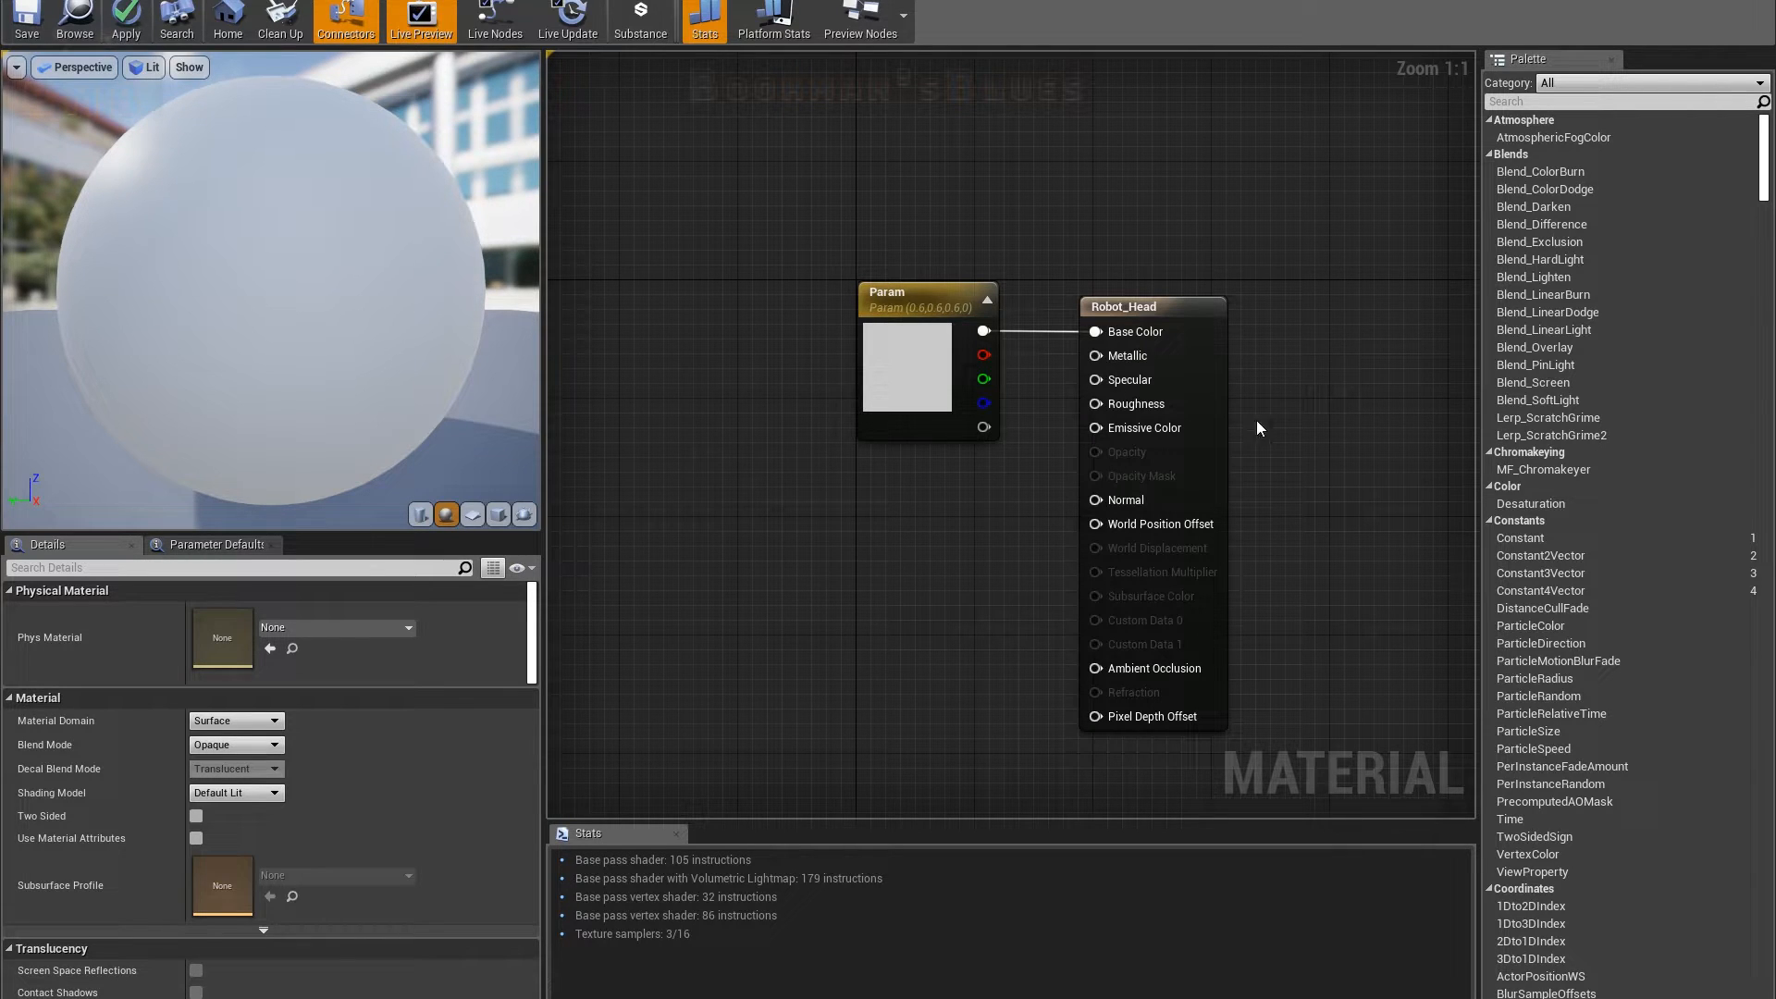
right_drag(838, 561, 892, 561)
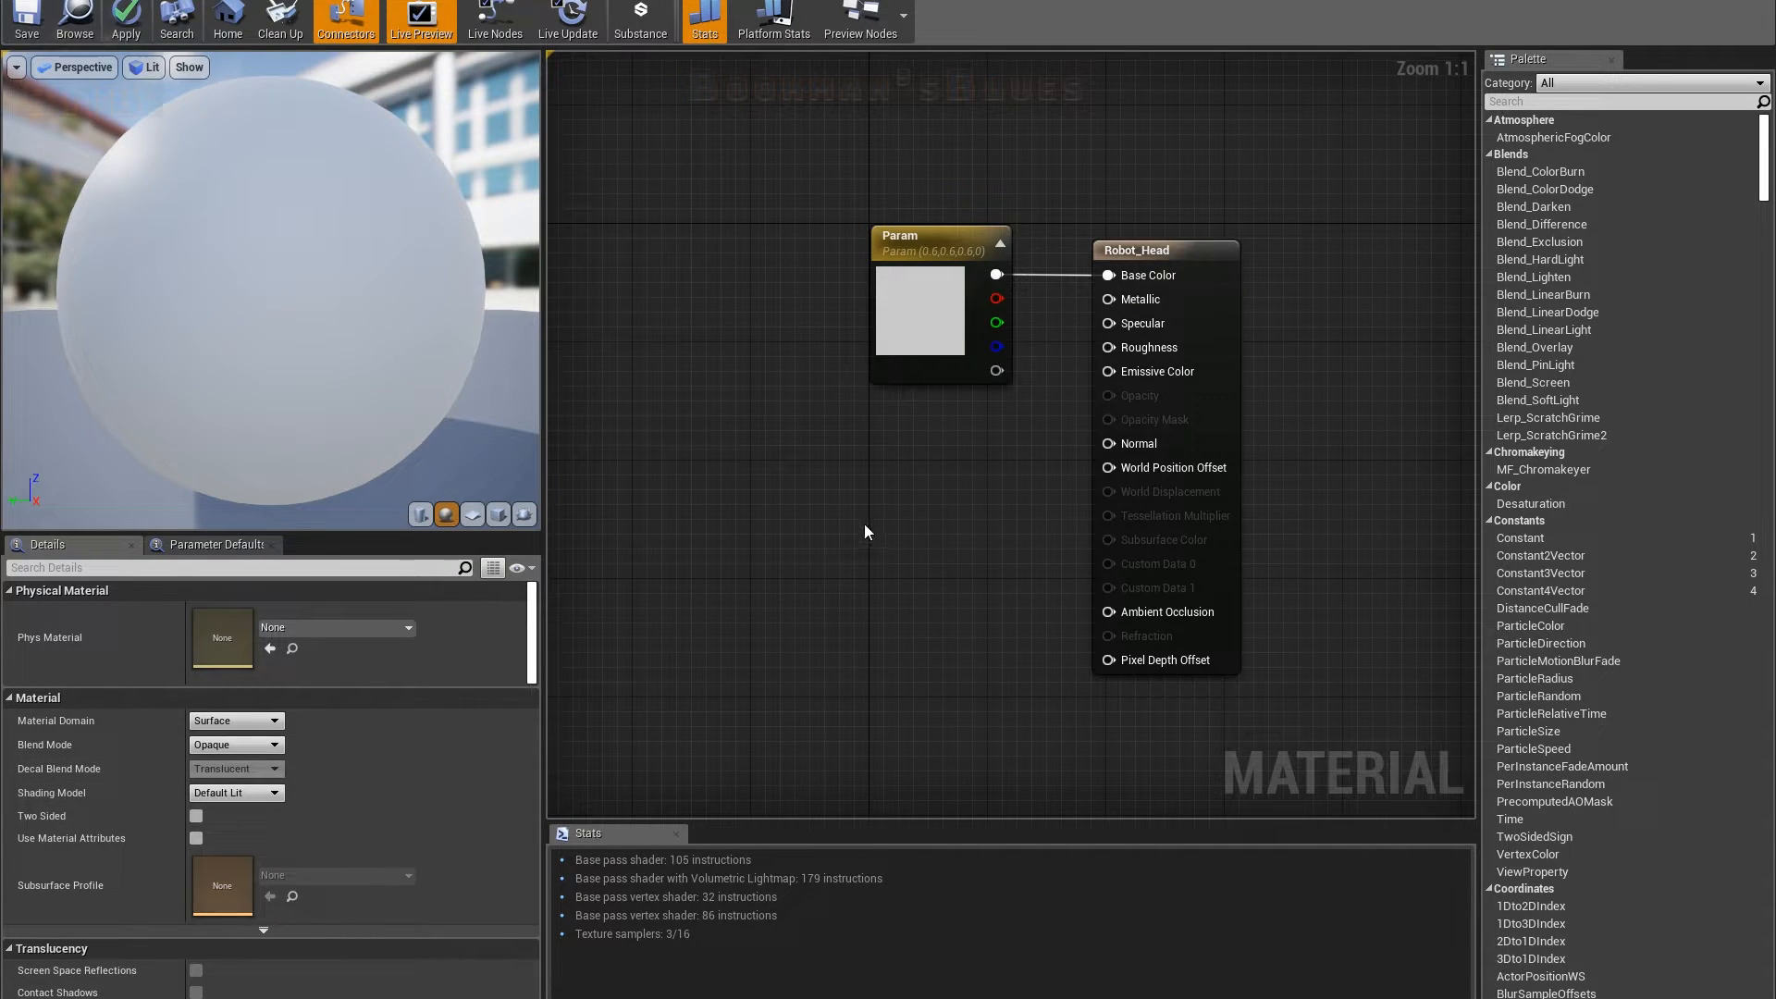
right_drag(861, 523, 858, 575)
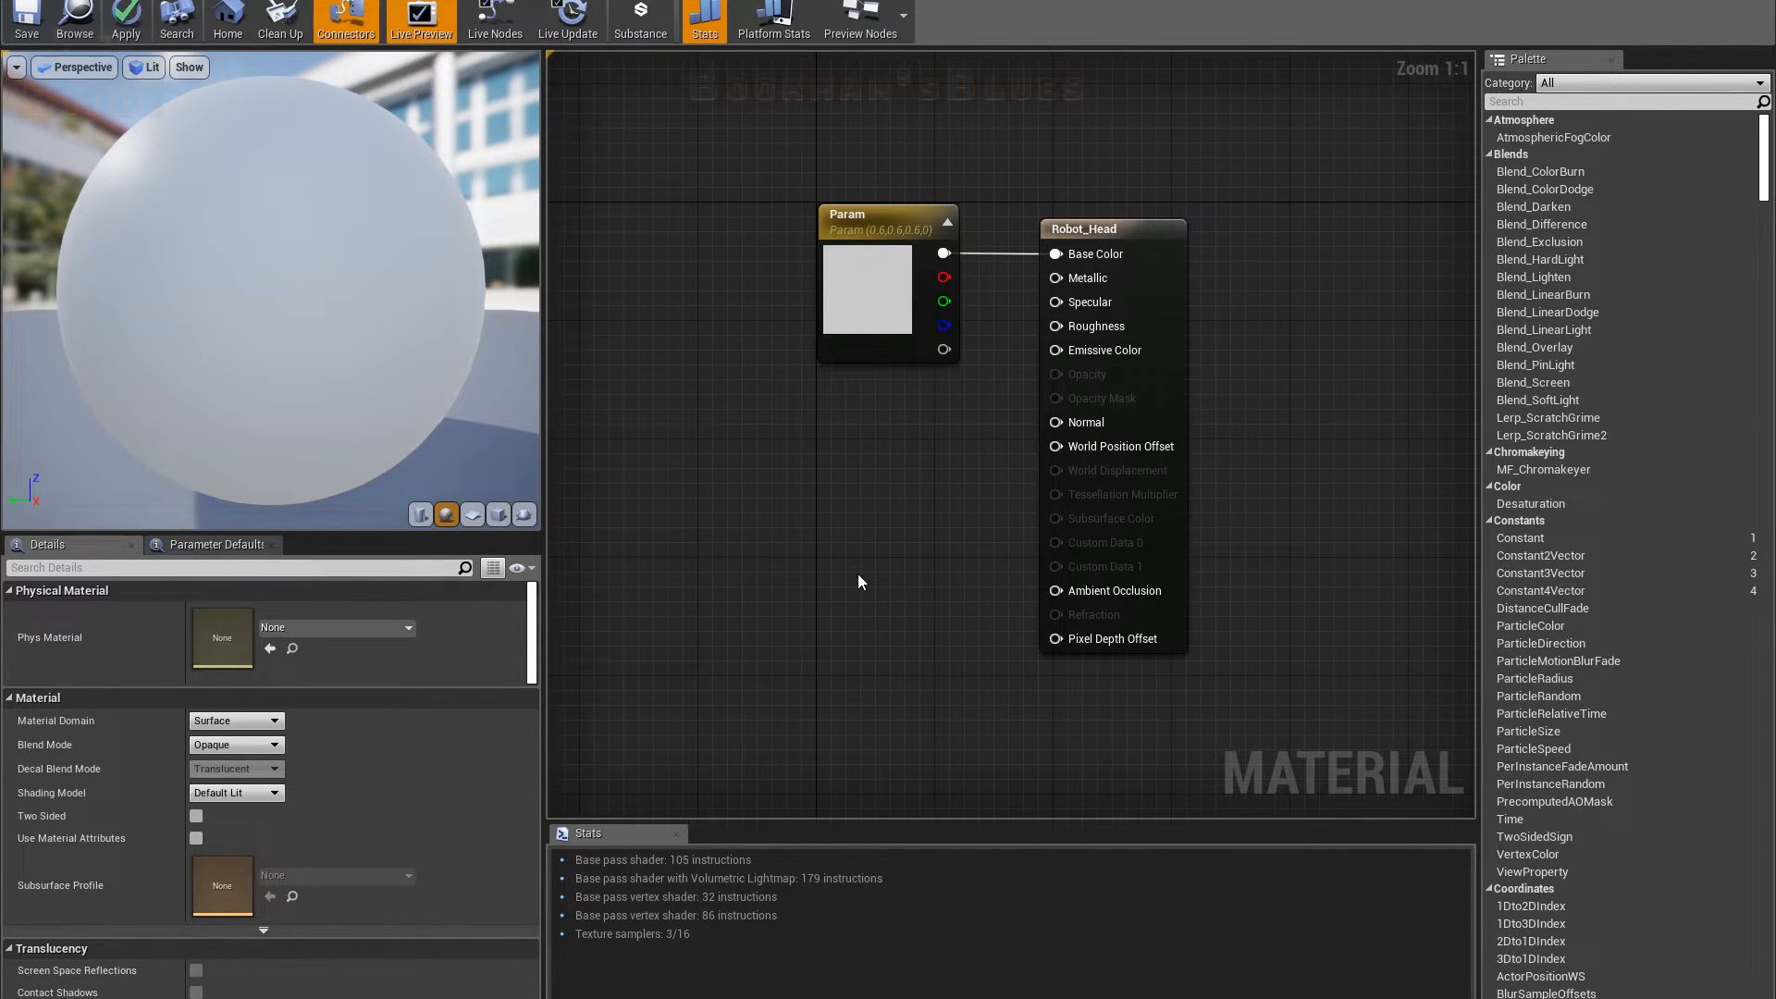
click(252, 748)
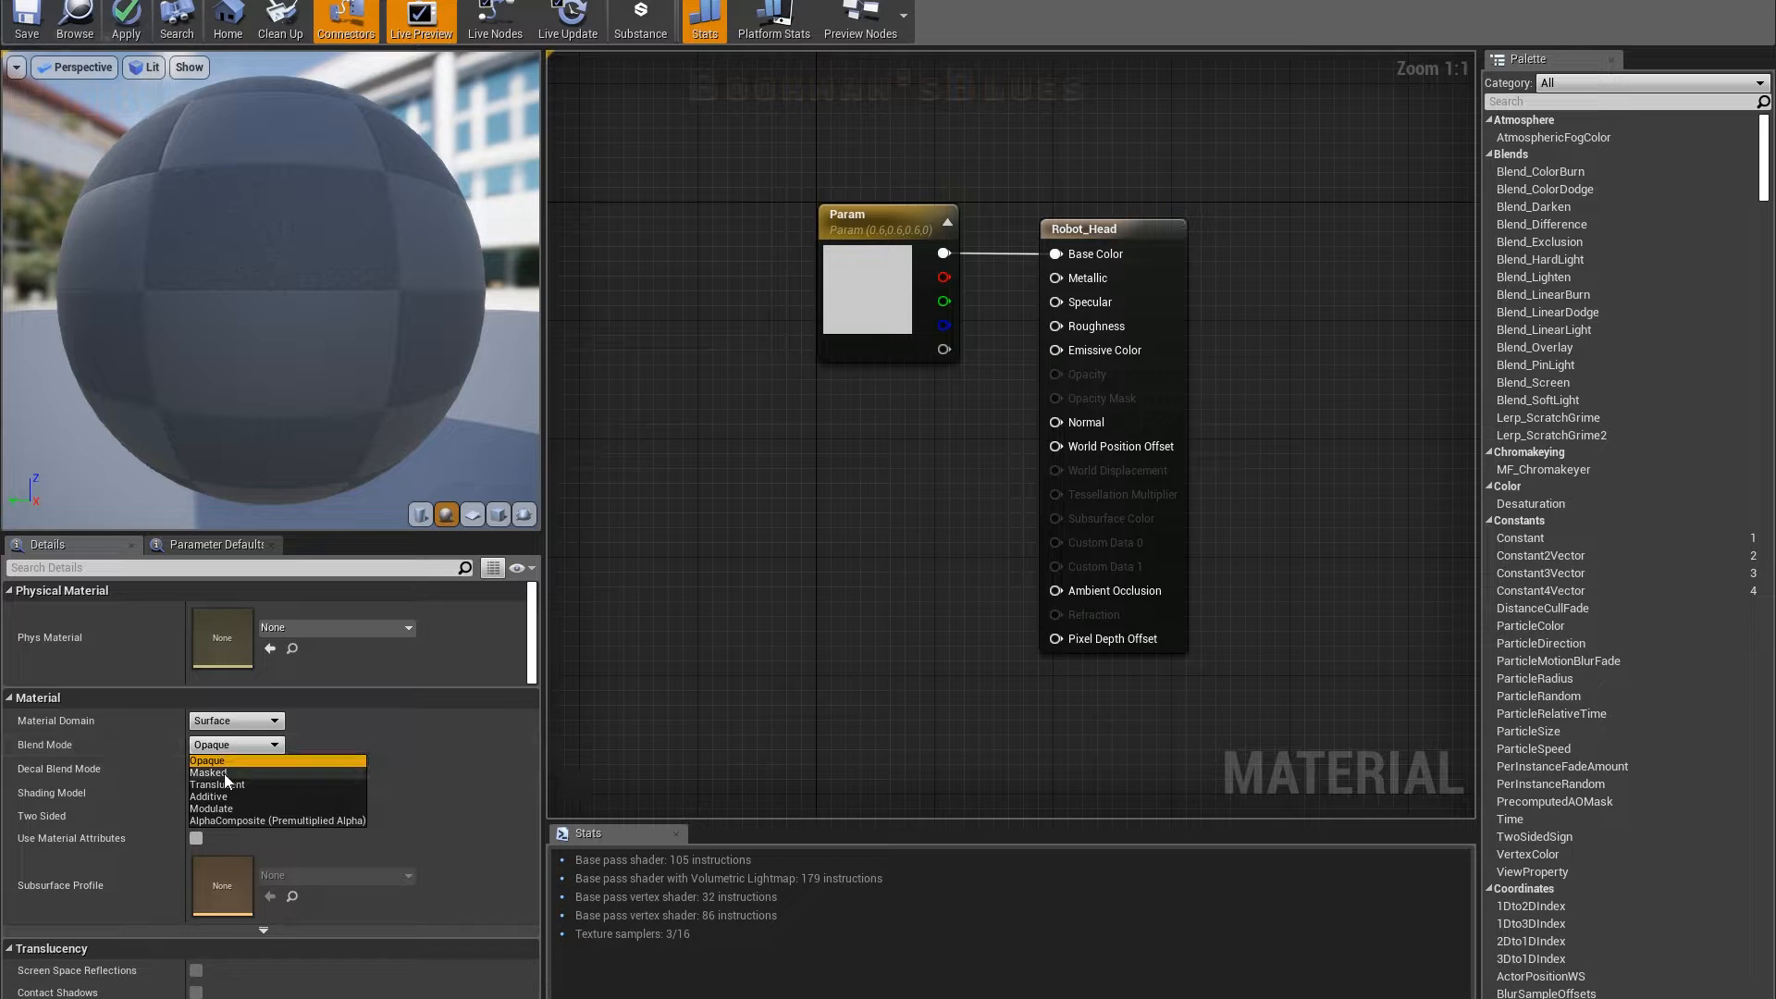
click(226, 770)
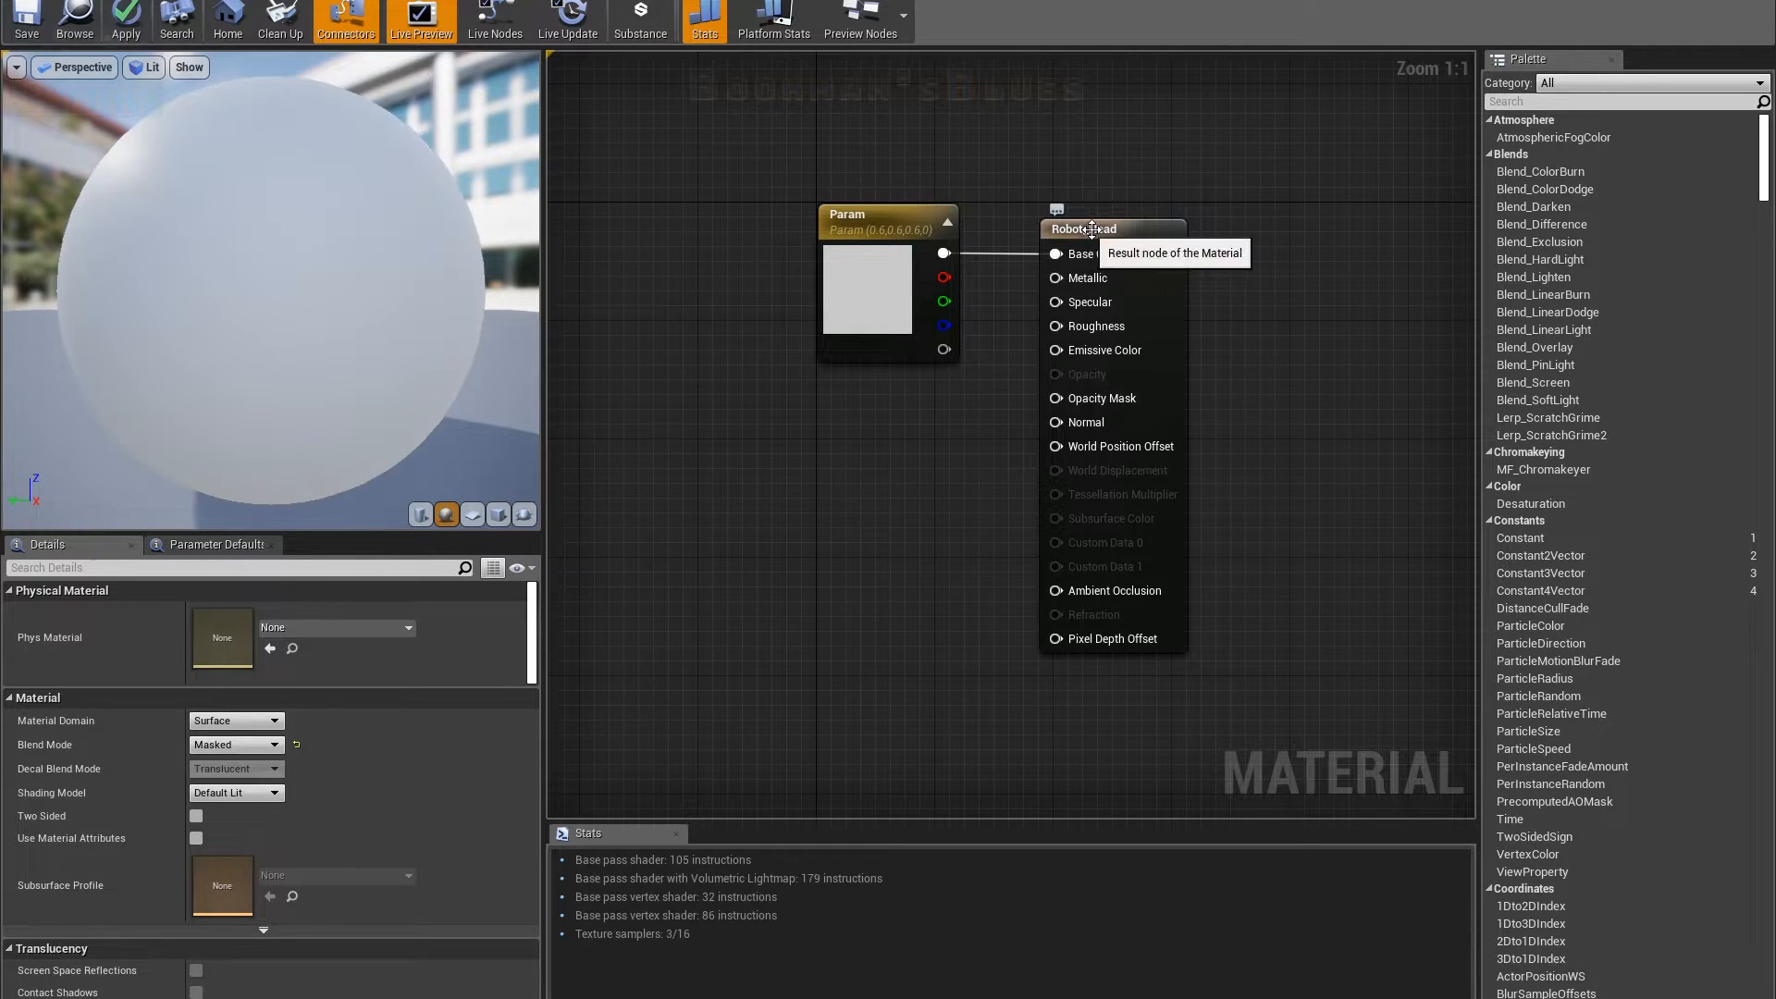
click(236, 745)
click(770, 557)
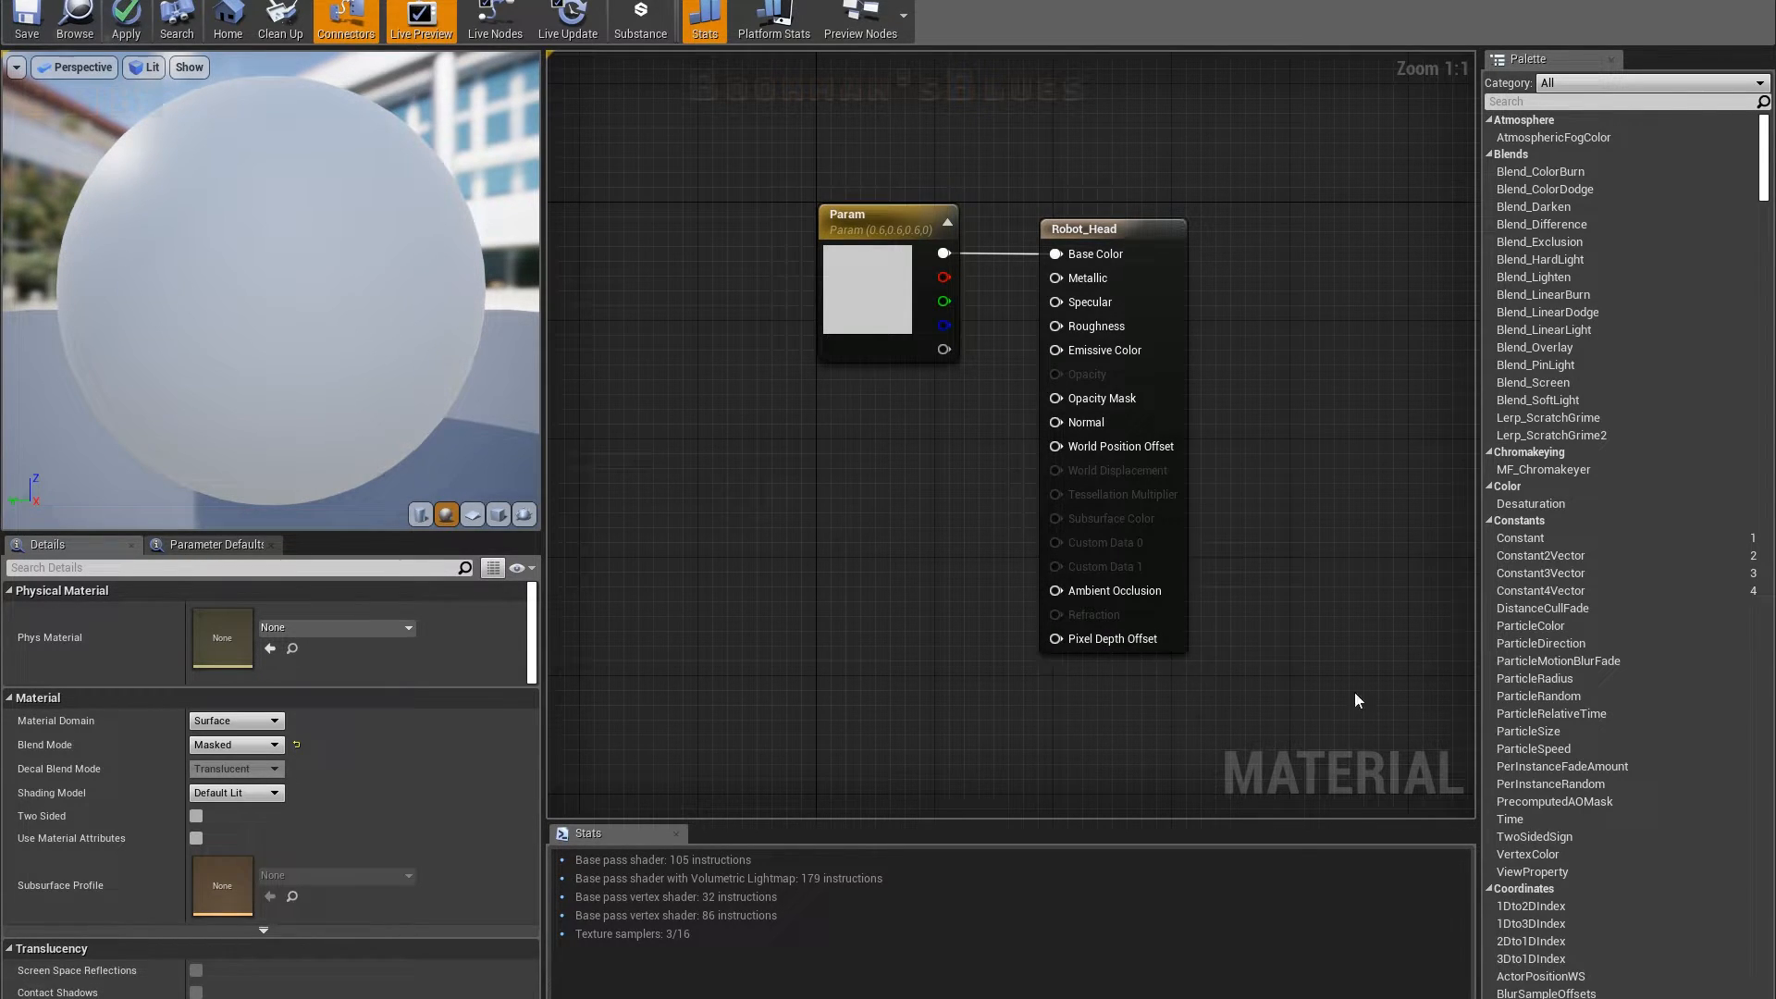
Step: Set the Robot_Head material's blend mode to Translucent
right_drag(943, 573, 1022, 597)
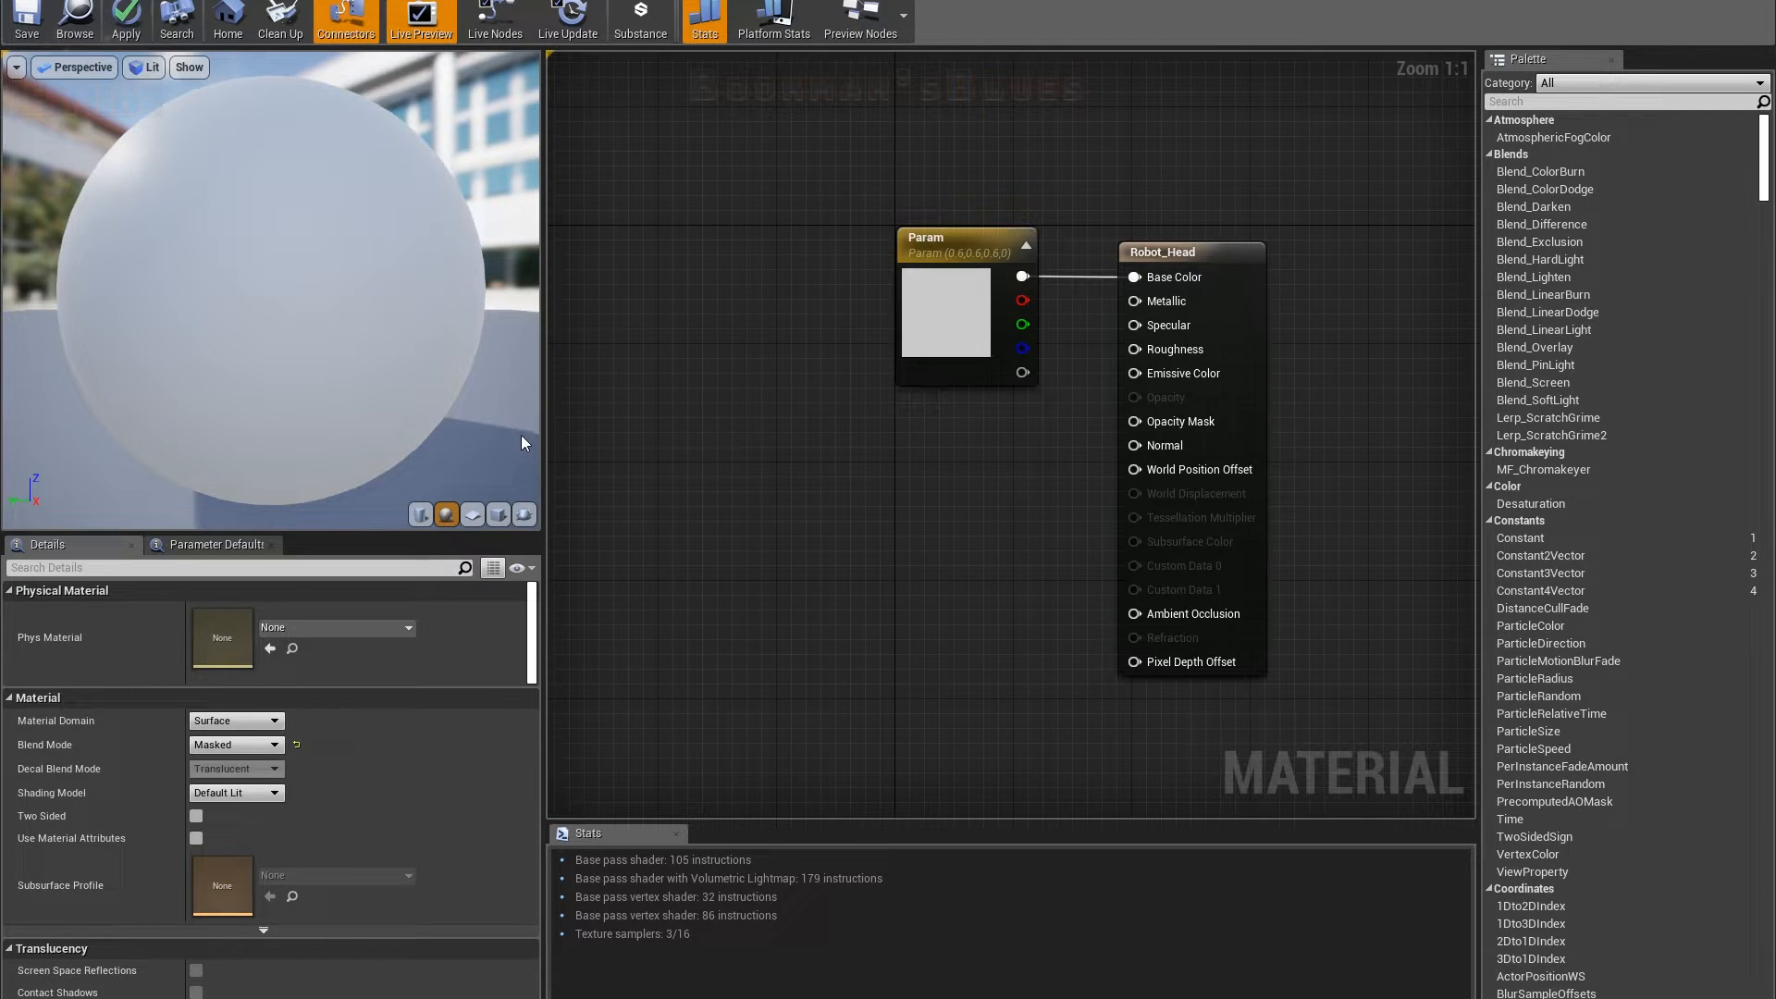
click(275, 745)
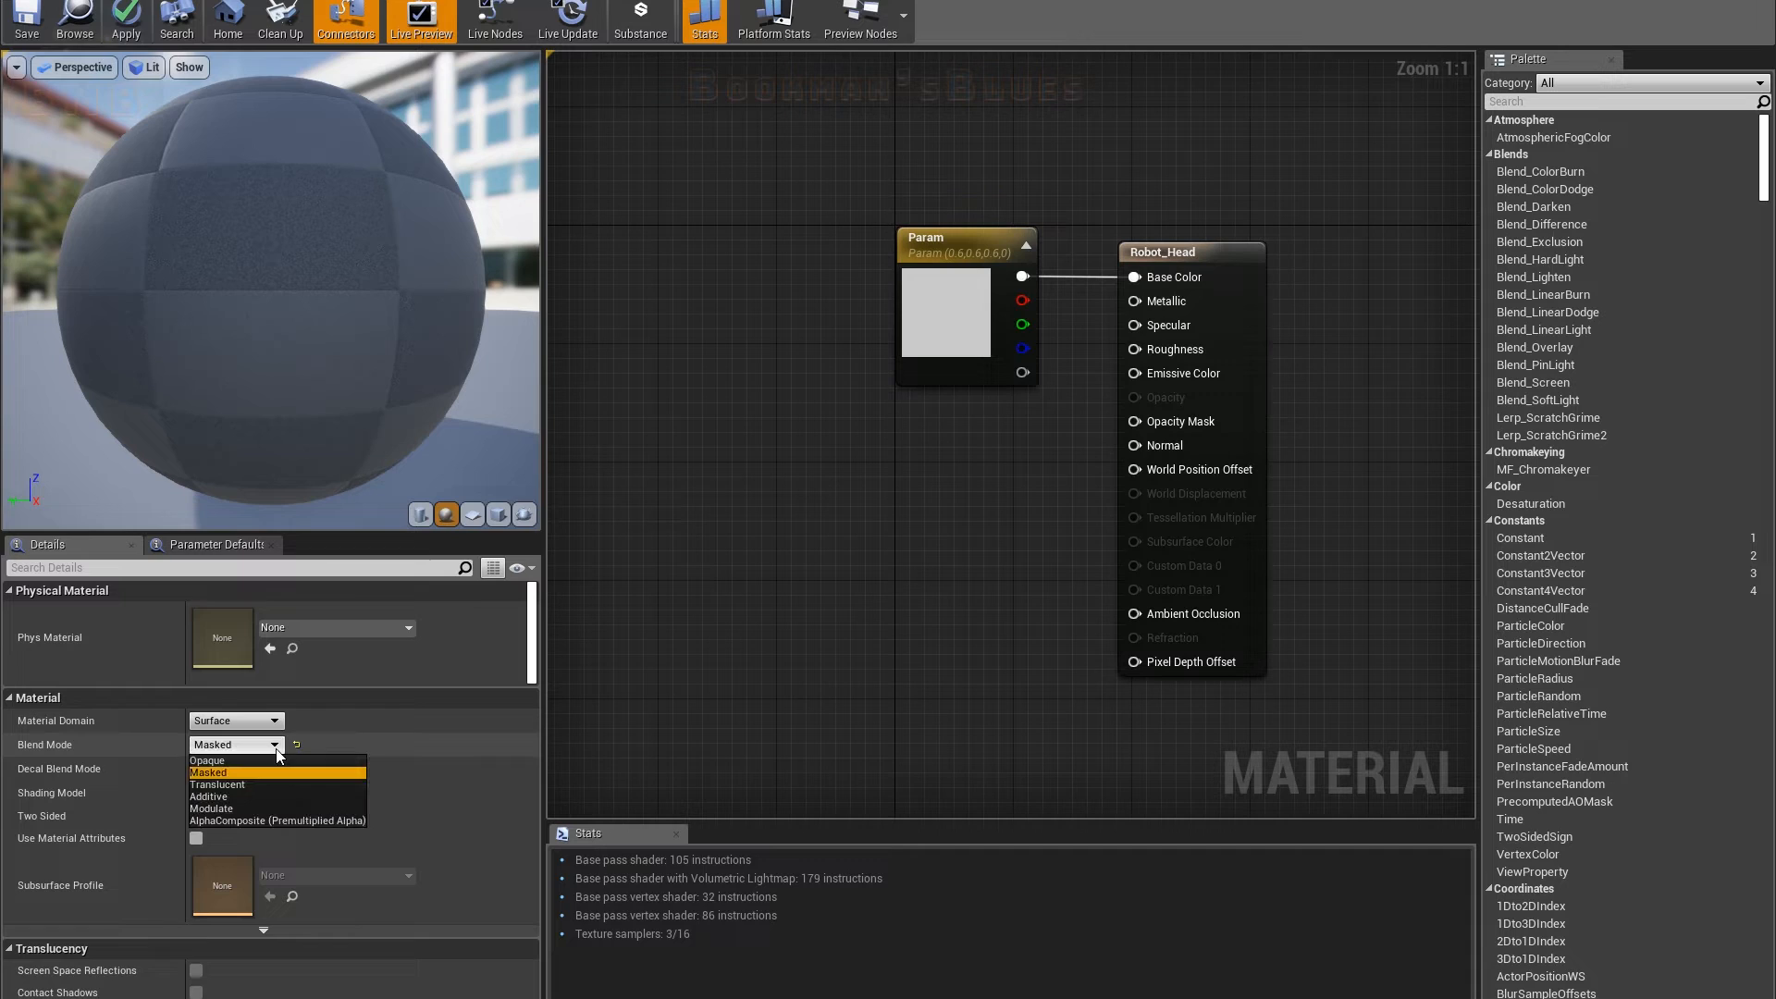
click(213, 786)
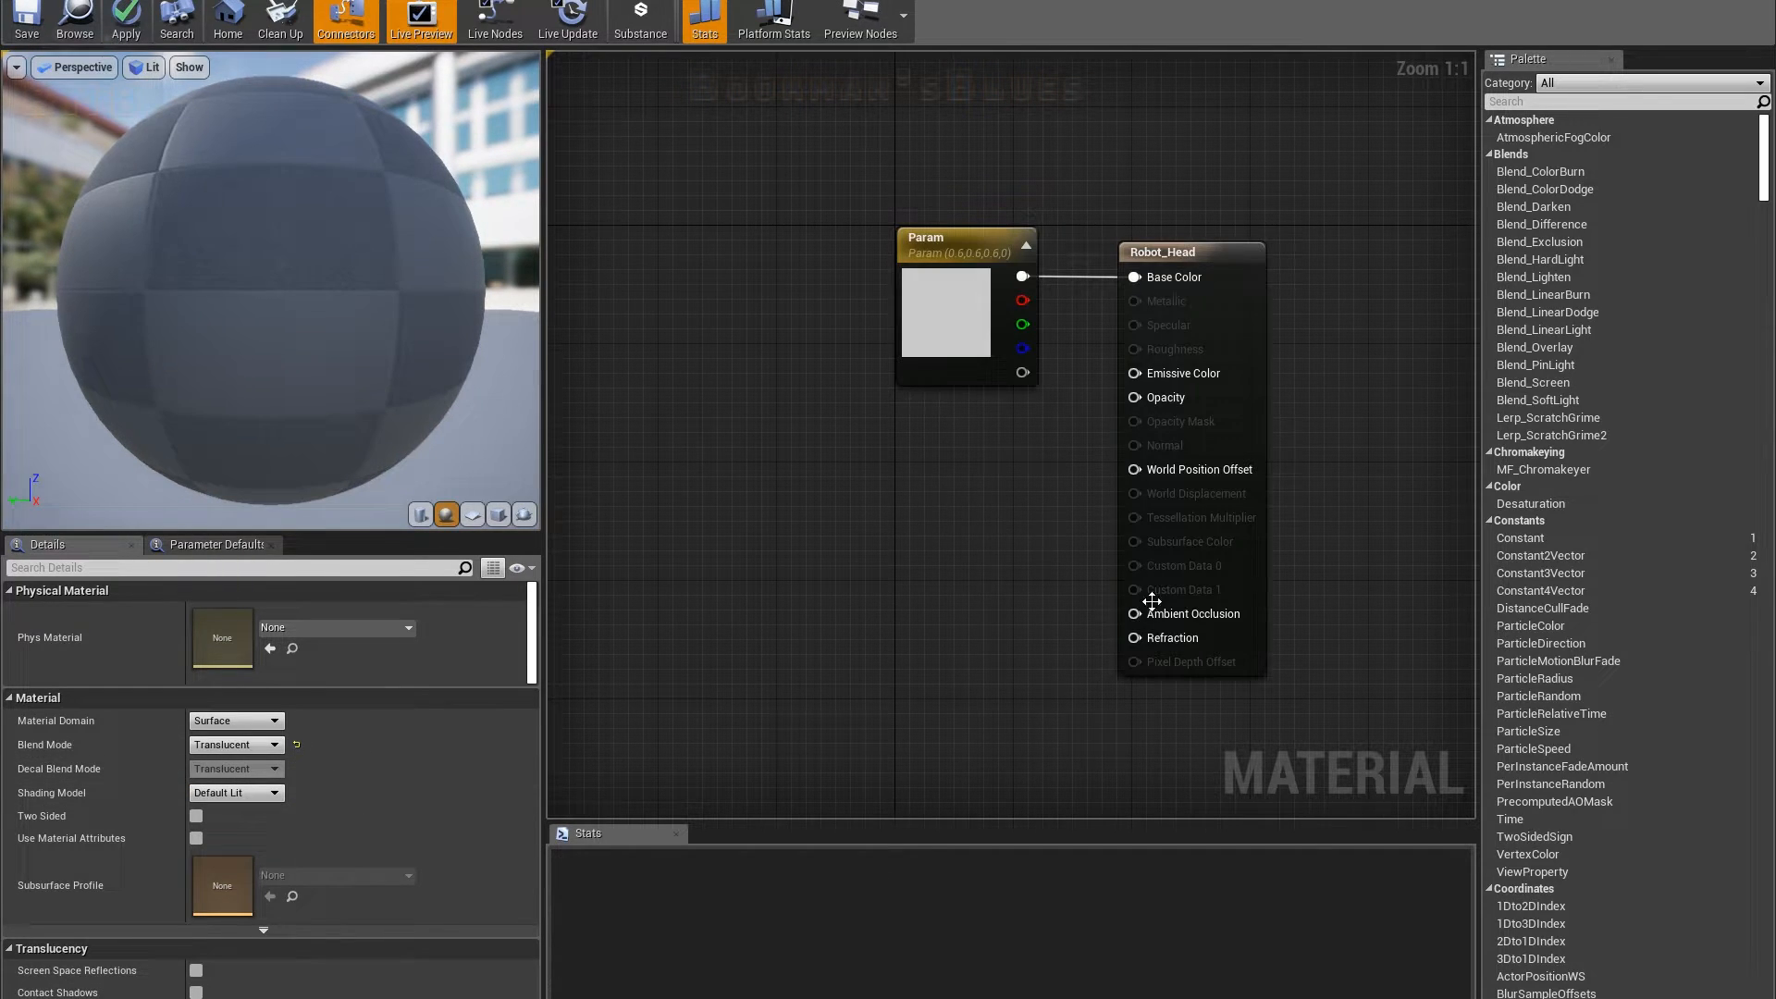
Step: Examine the translucent material's result node inputs and its translucency, self-shadowing, usage, mobile, forward shading and tessellation settings
right_drag(1089, 503, 1046, 531)
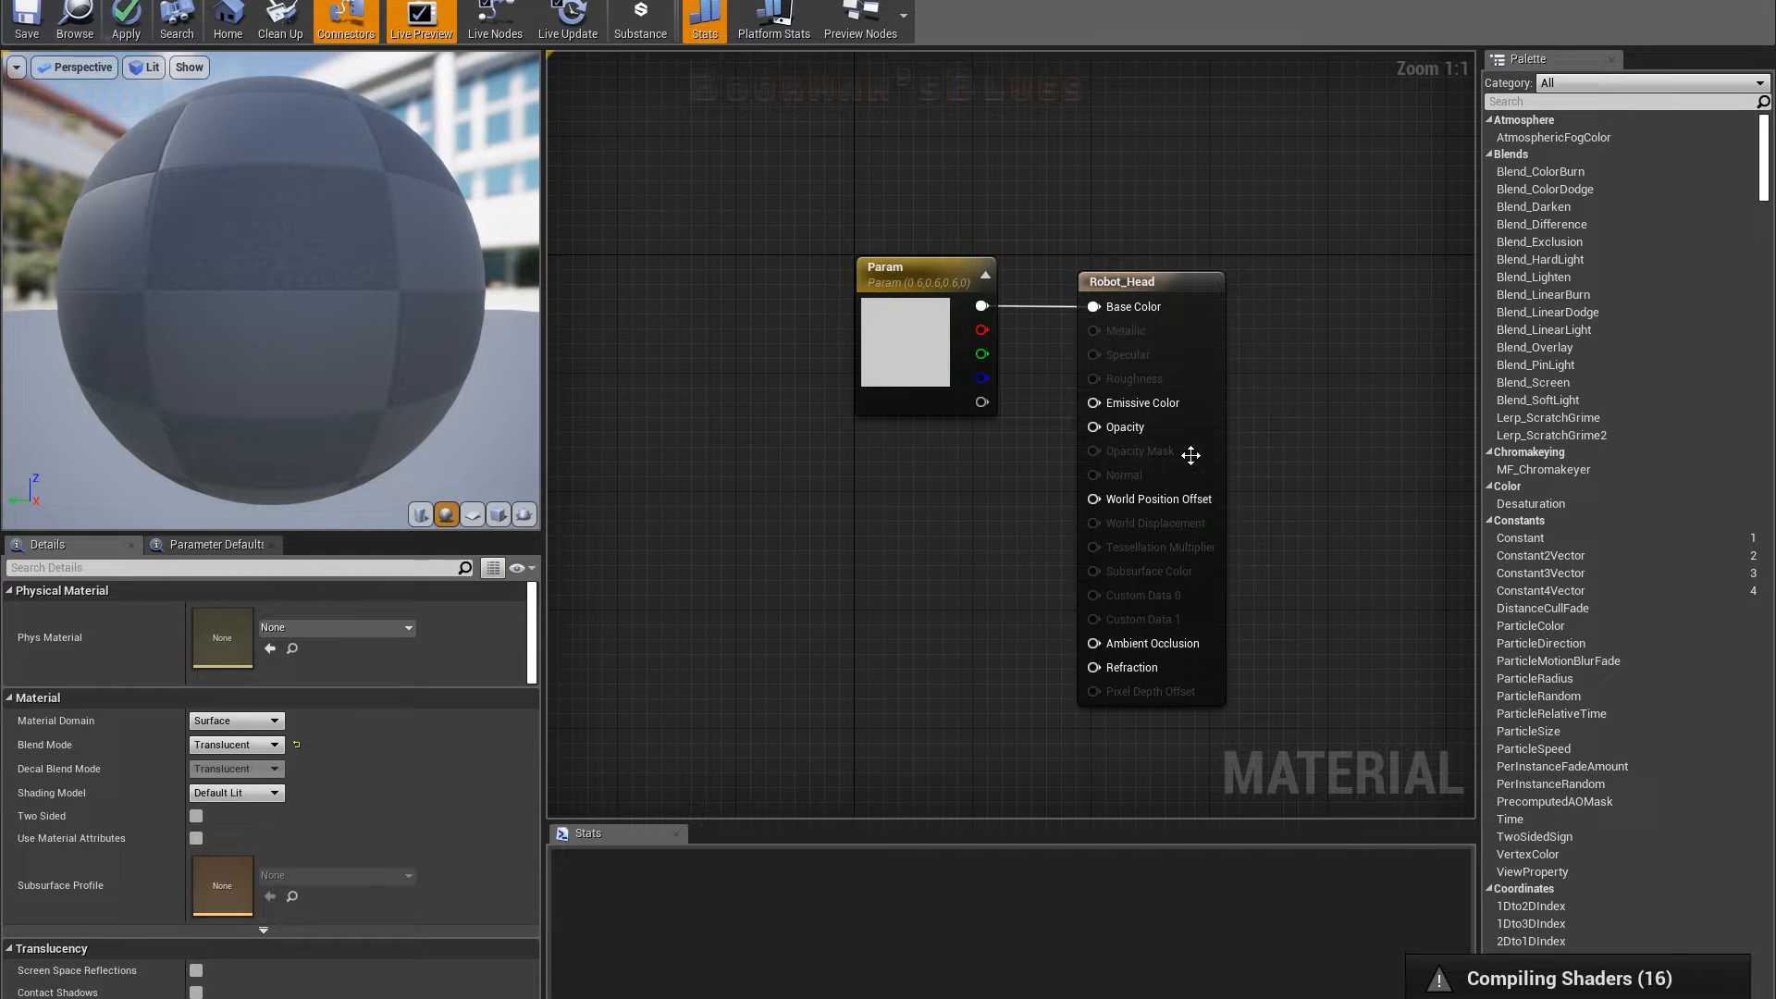
right_drag(939, 509, 906, 516)
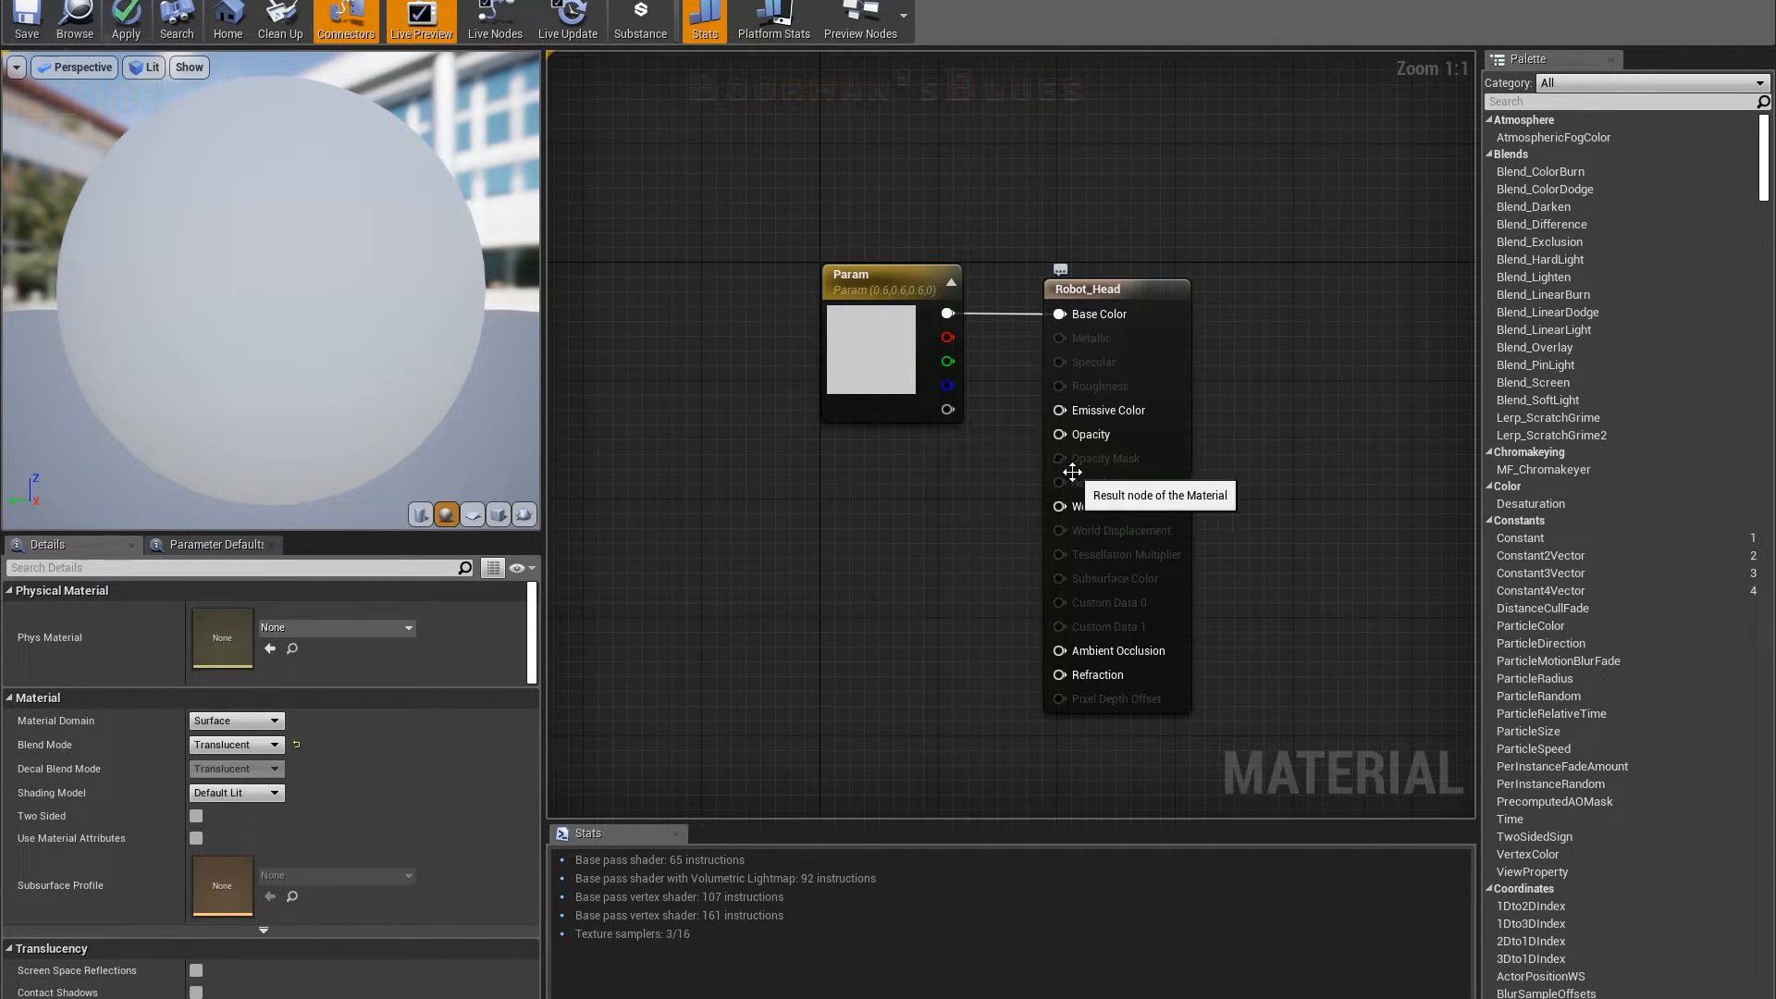
scroll(397, 696, down, 5)
scroll(379, 689, down, 4)
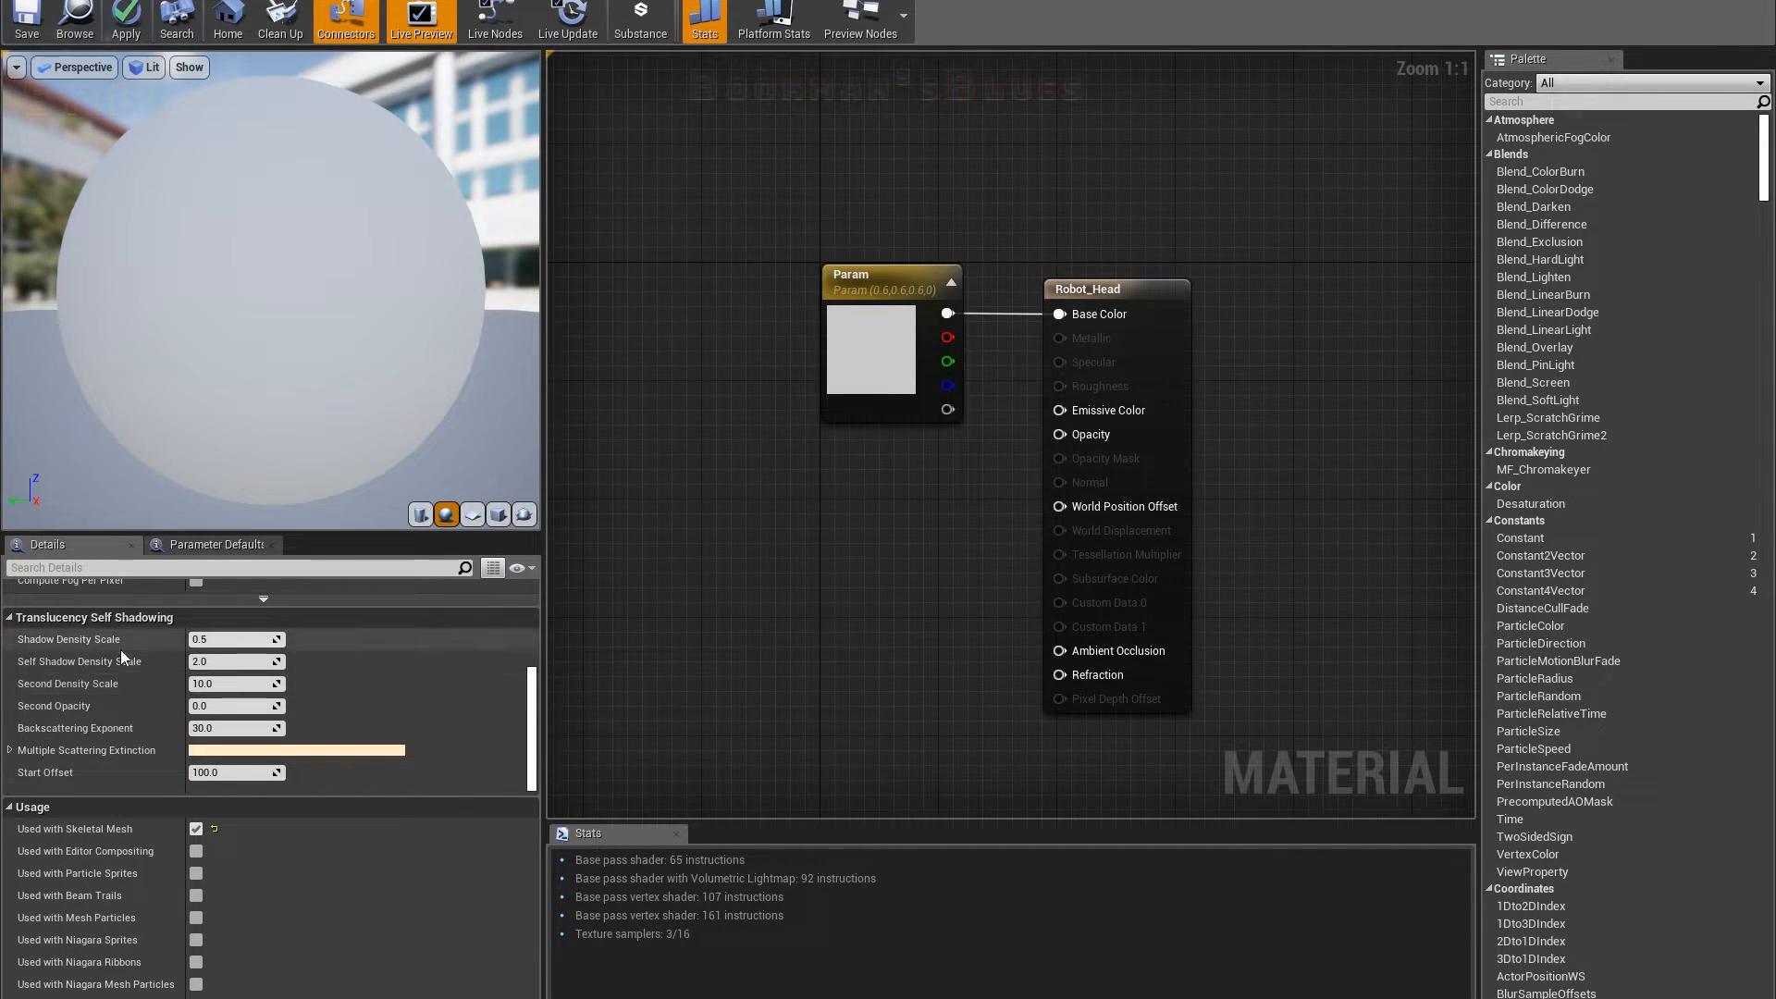
scroll(107, 758, up, 4)
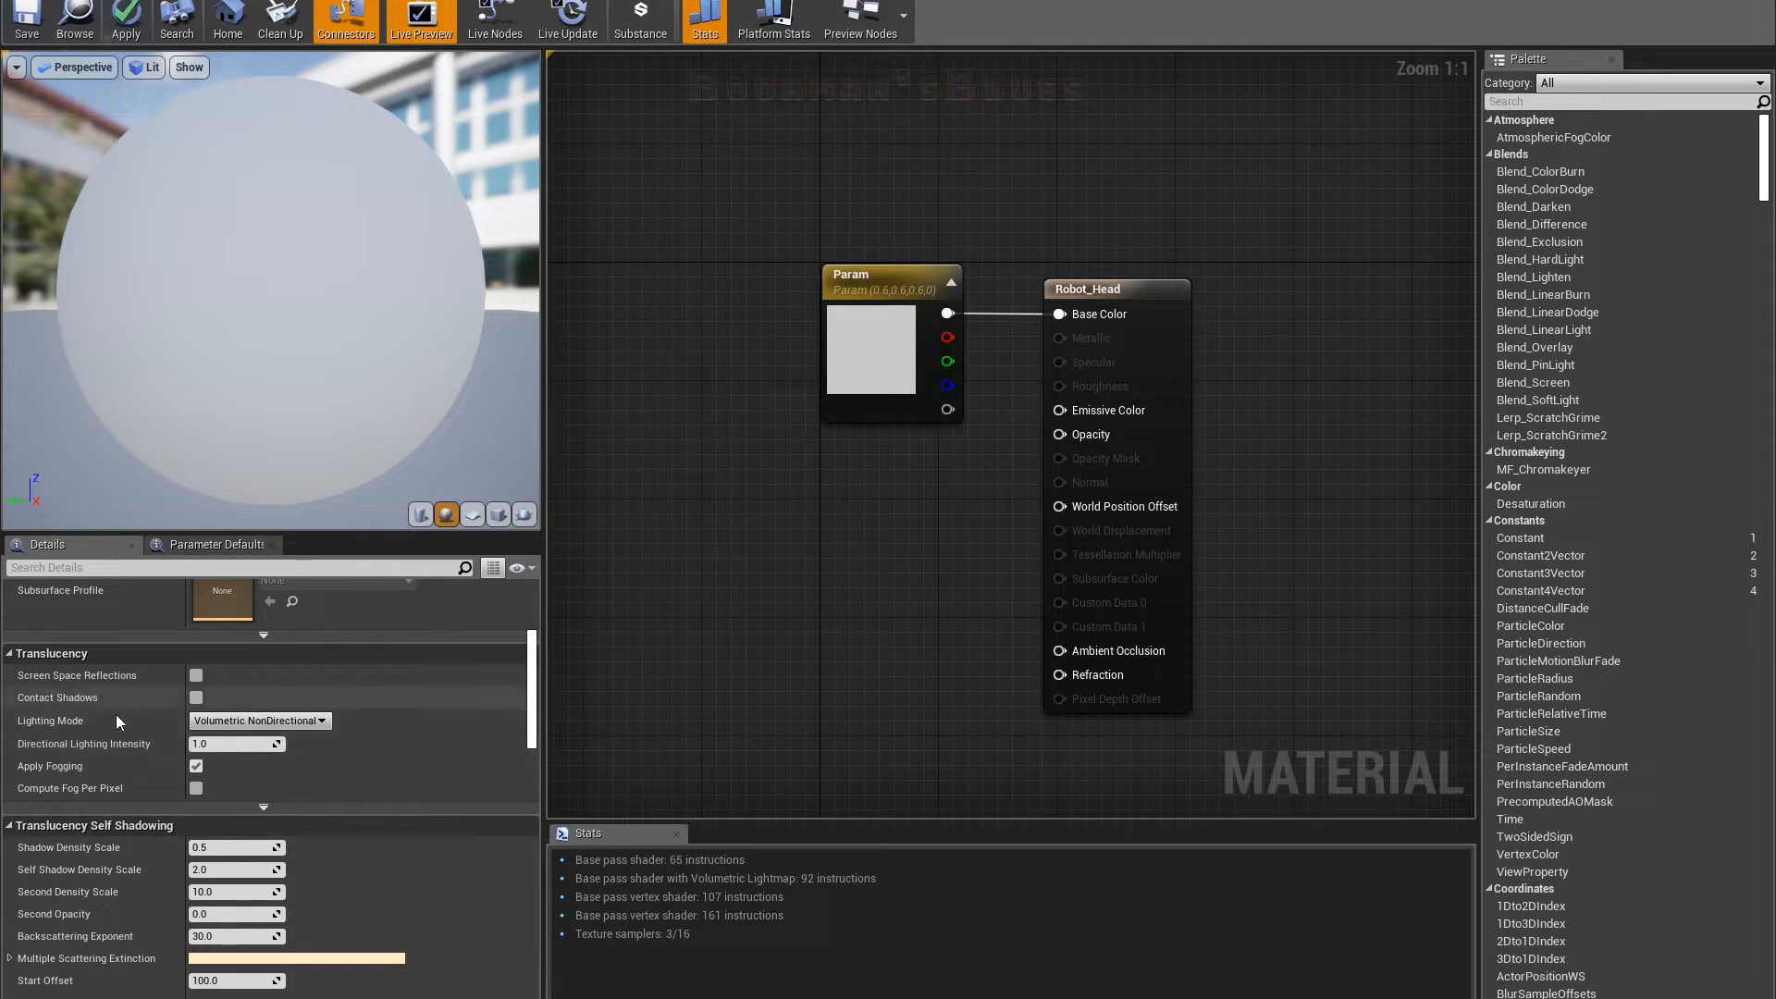
scroll(416, 750, up, 4)
scroll(398, 750, down, 8)
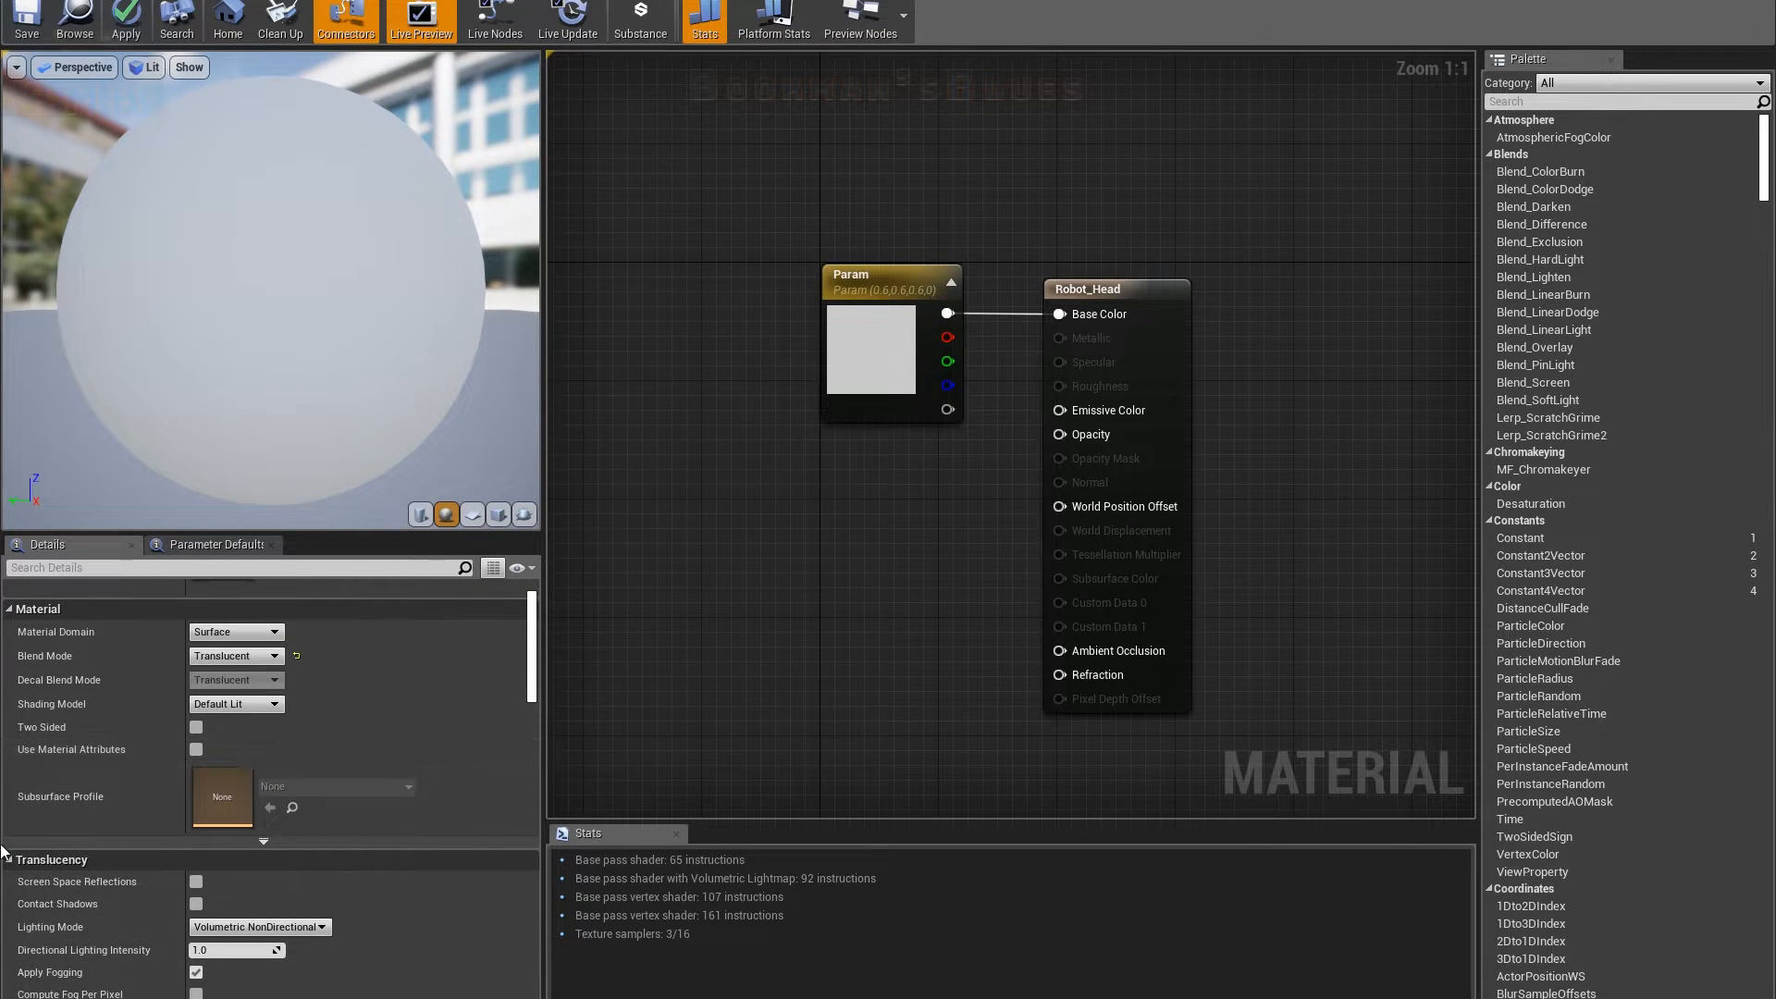
scroll(370, 729, down, 8)
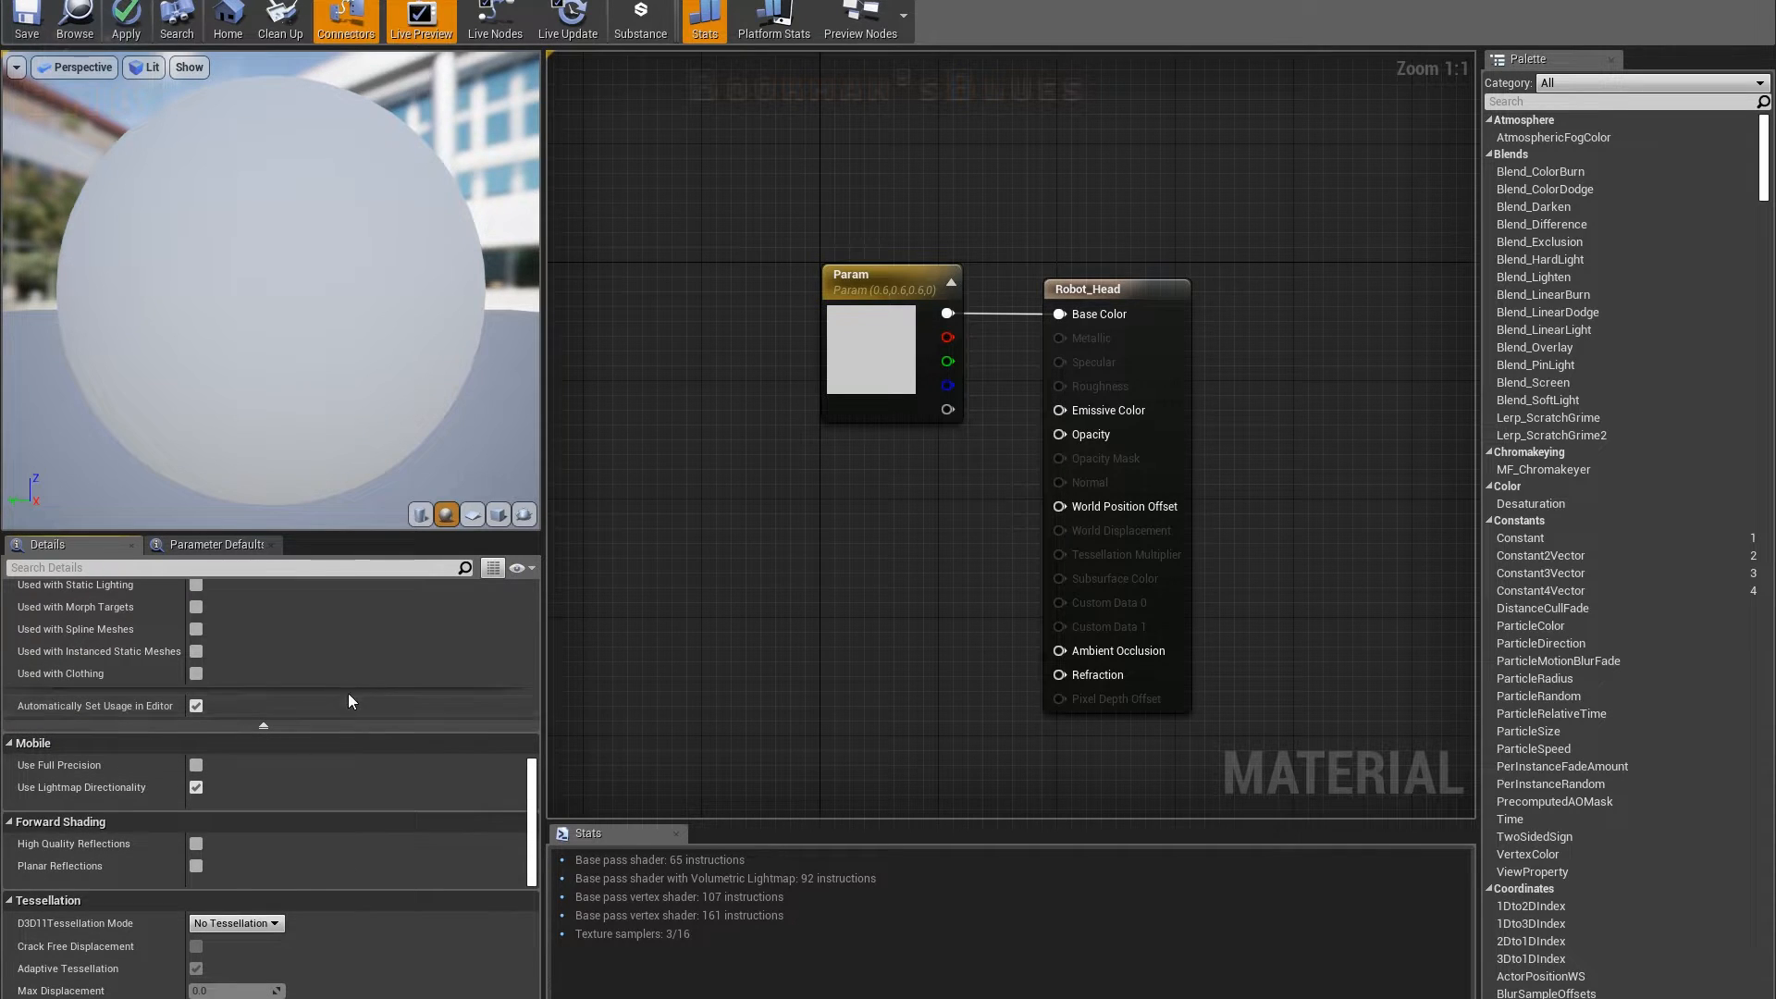
Step: Review the remaining translucent material settings and set the Robot_Head material's blend mode to Additive
scroll(278, 721, down, 8)
scroll(409, 879, up, 4)
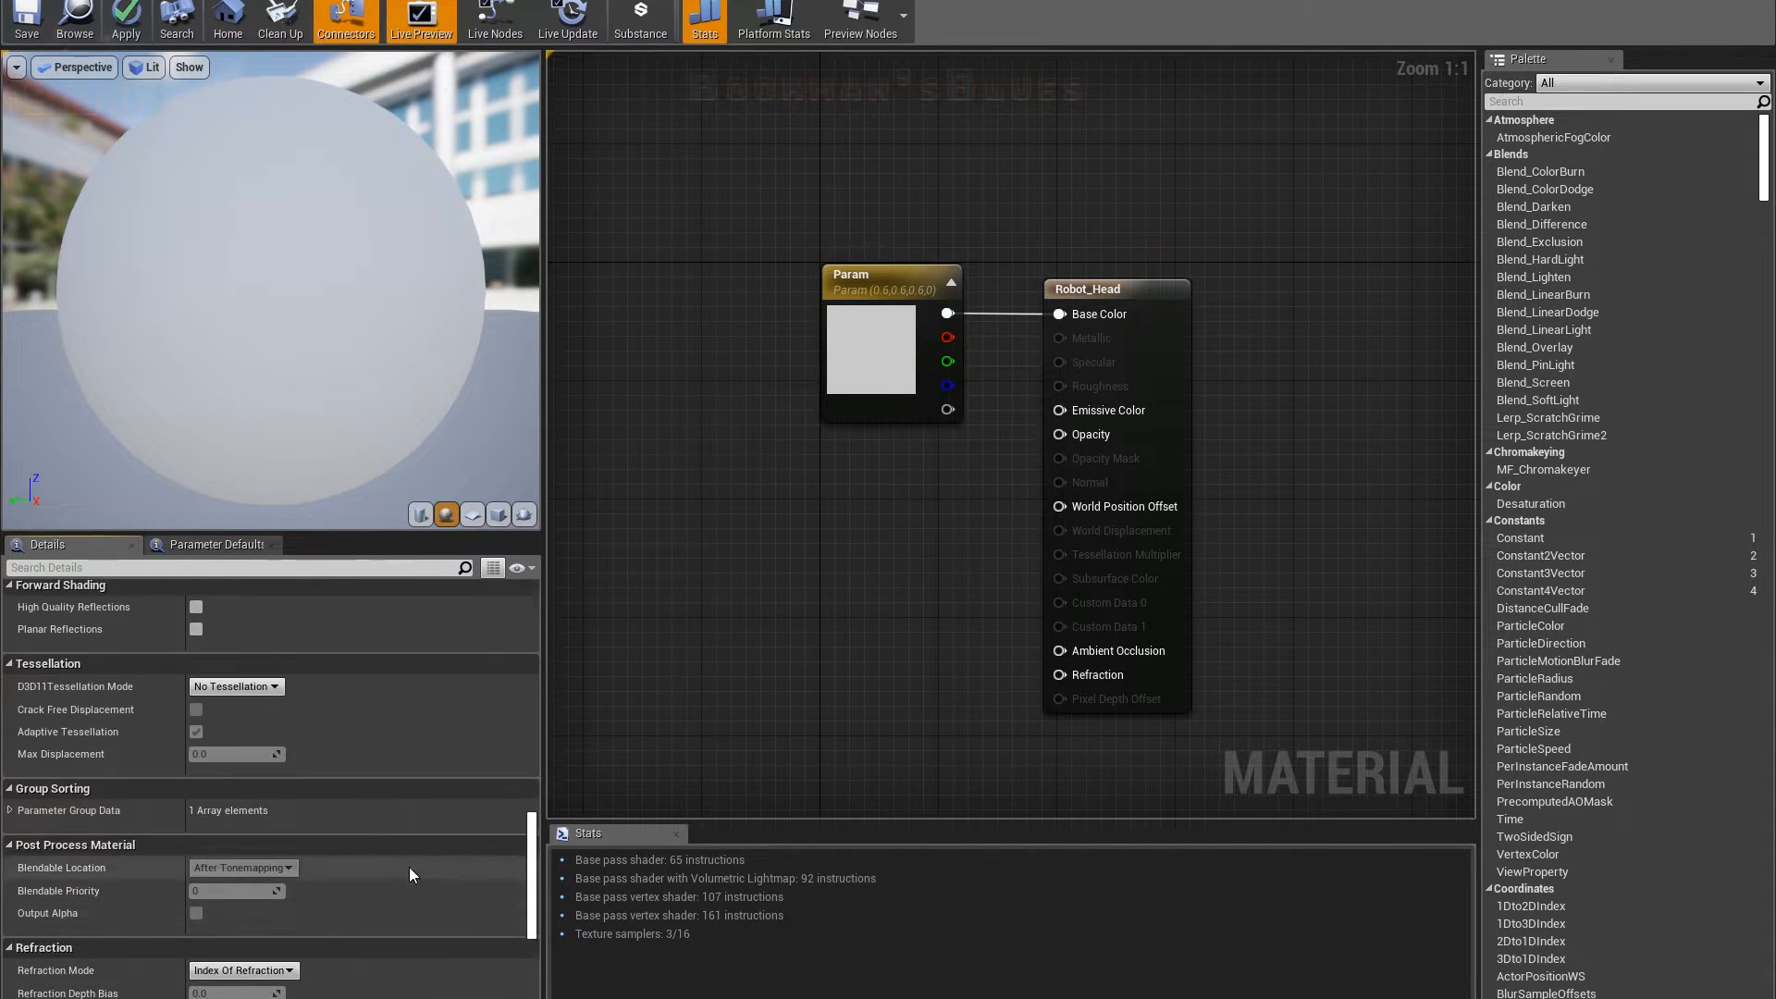
scroll(266, 734, up, 10)
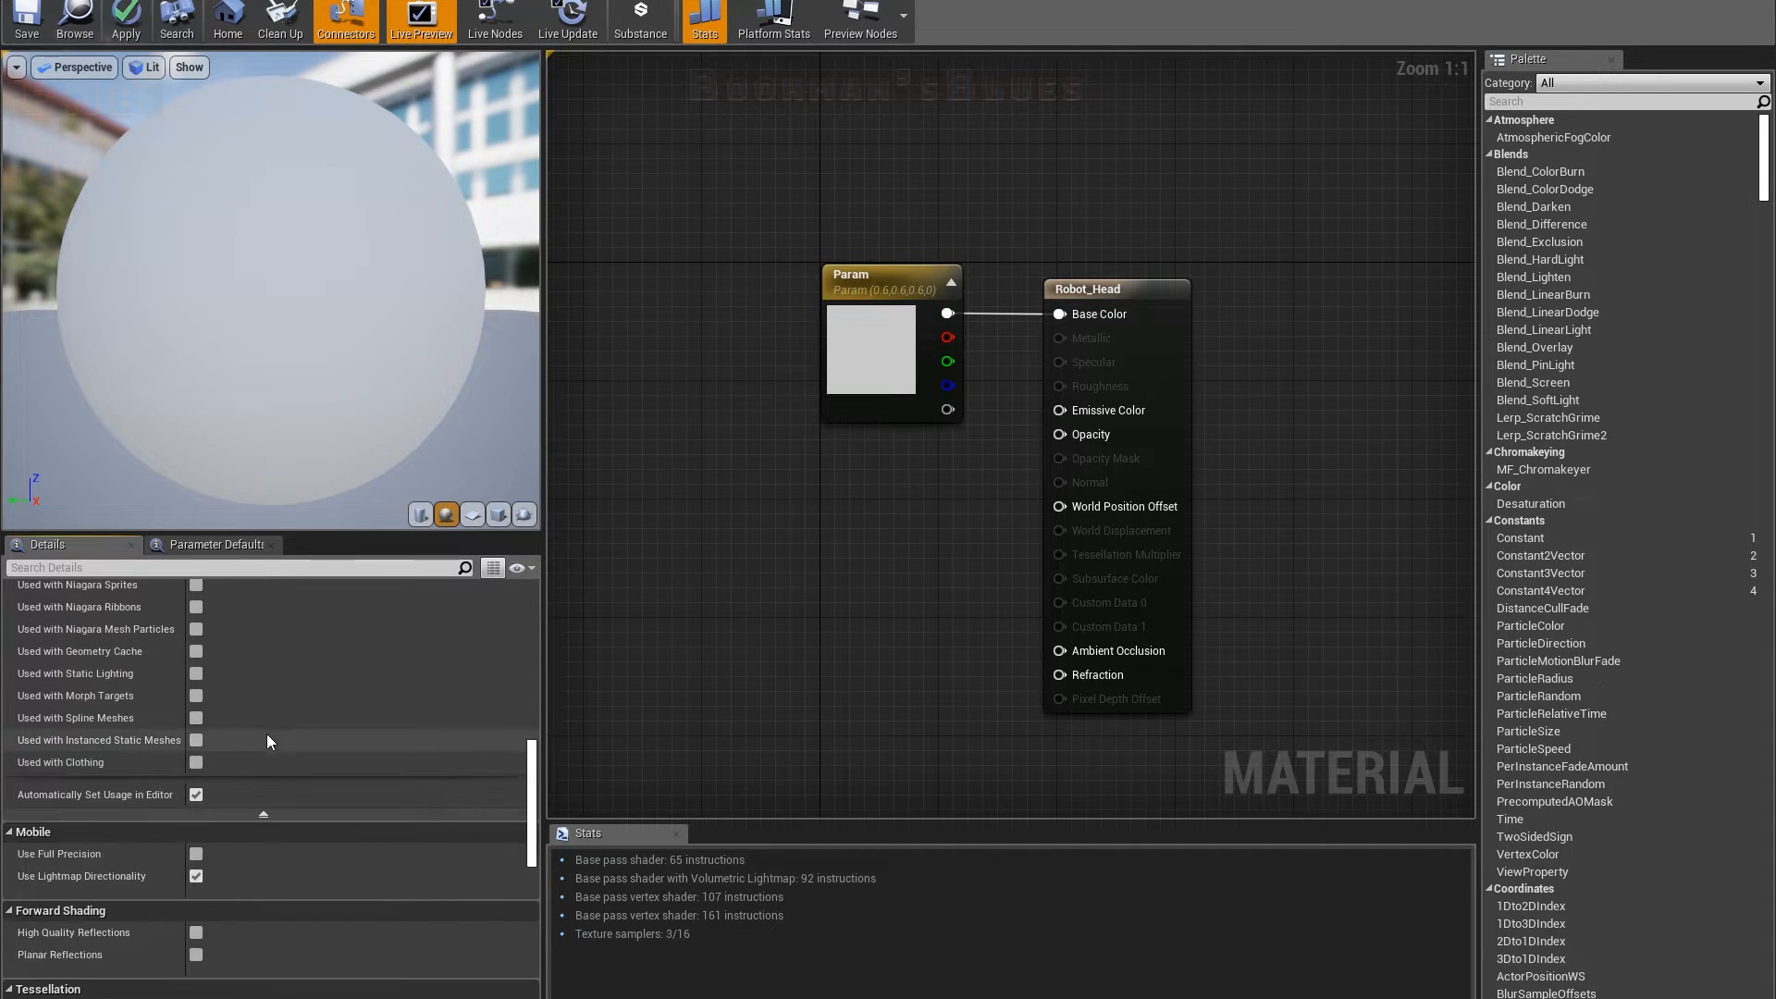
scroll(239, 596, up, 8)
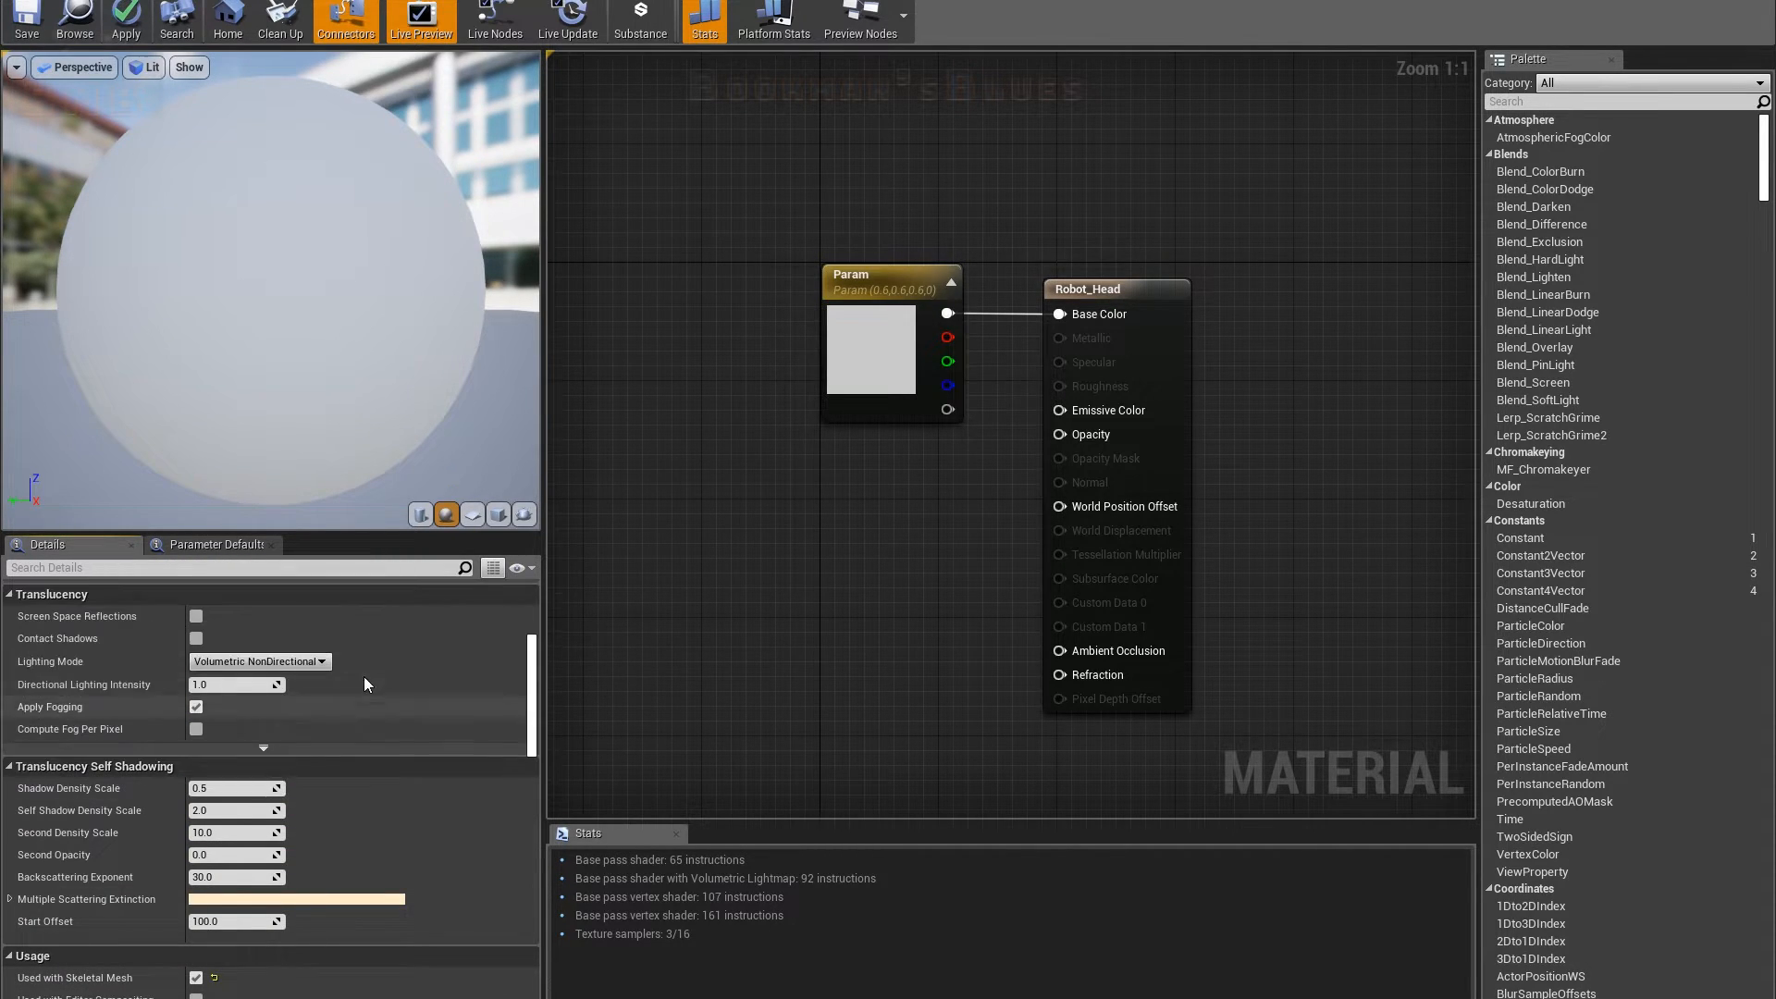
scroll(444, 731, up, 1)
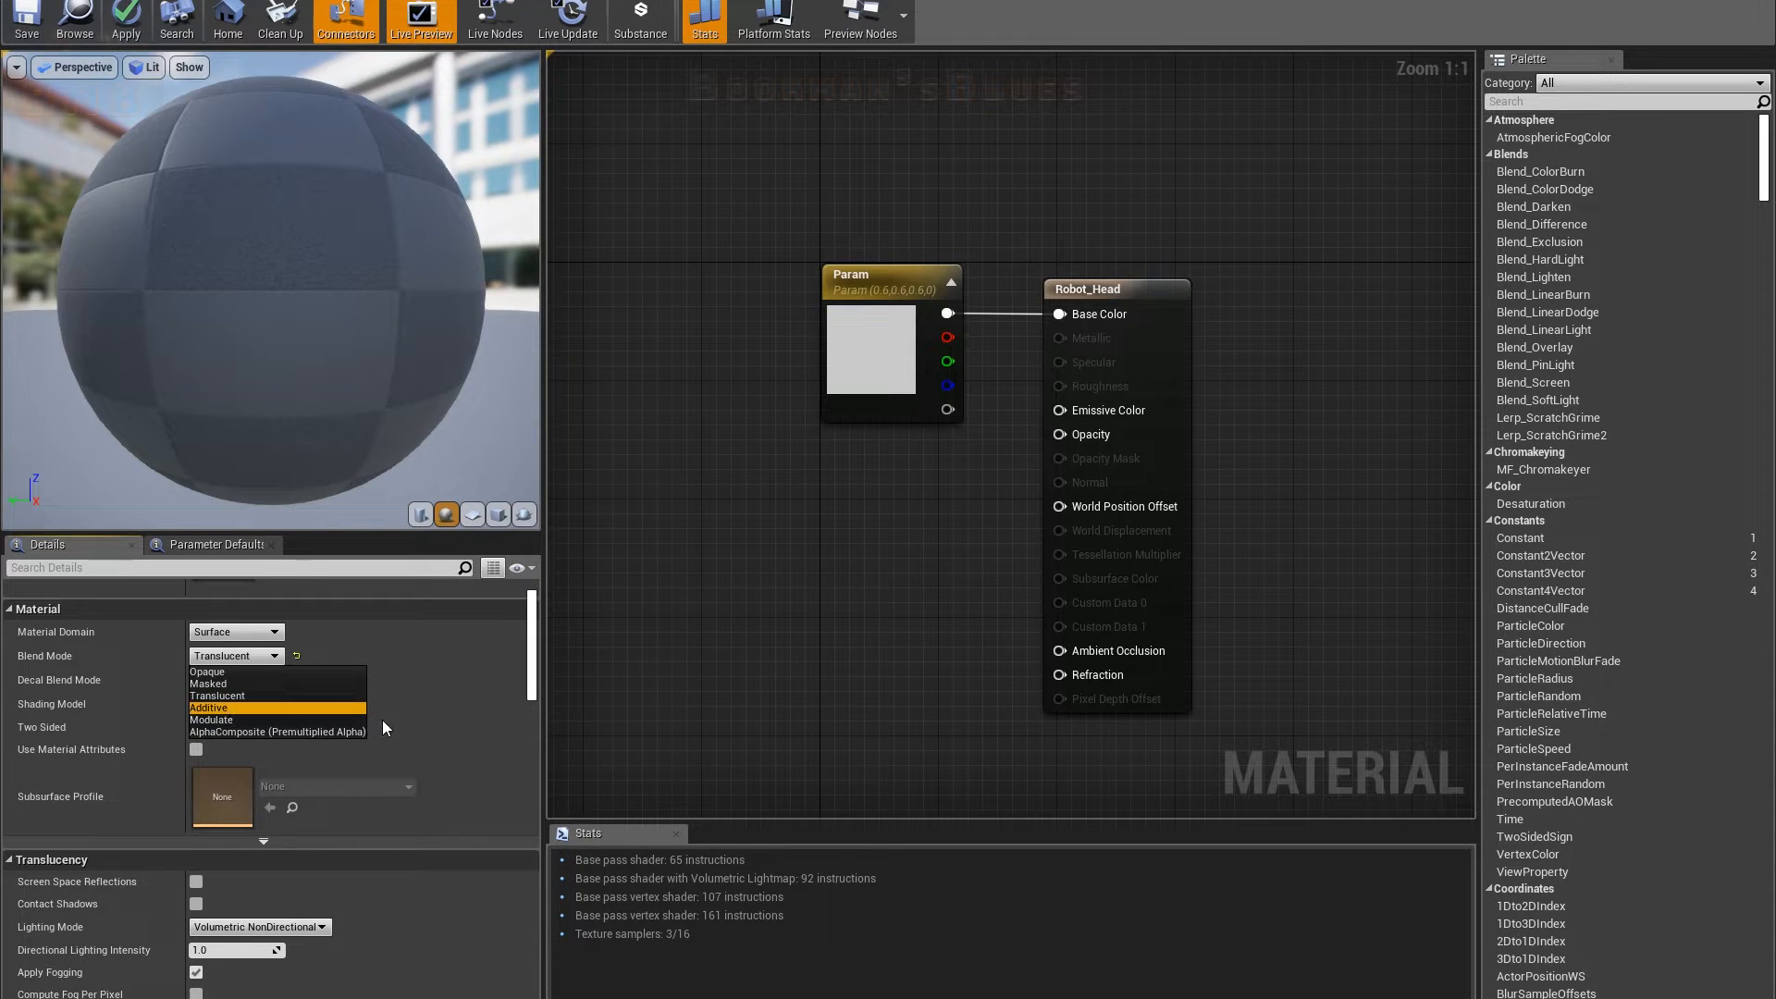
click(341, 708)
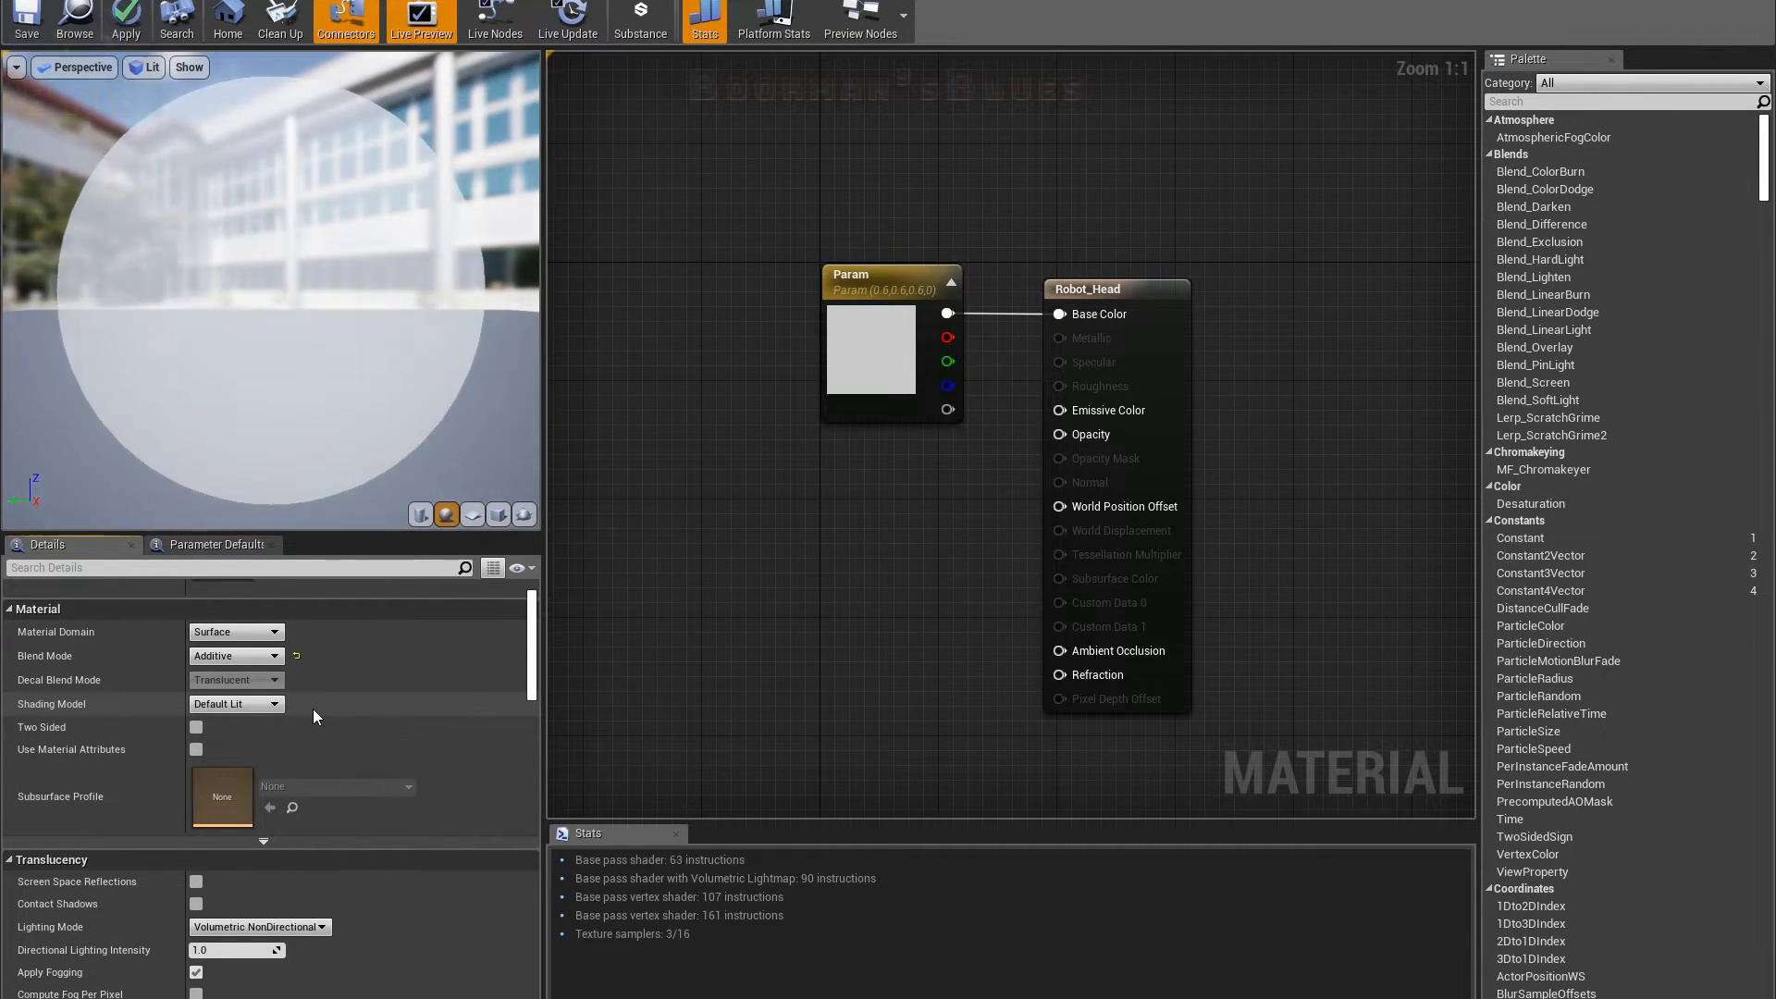
Step: Try the Modulate blend mode on the Robot_Head material, followed by AlphaComposite (Premultiplied Alpha)
click(257, 657)
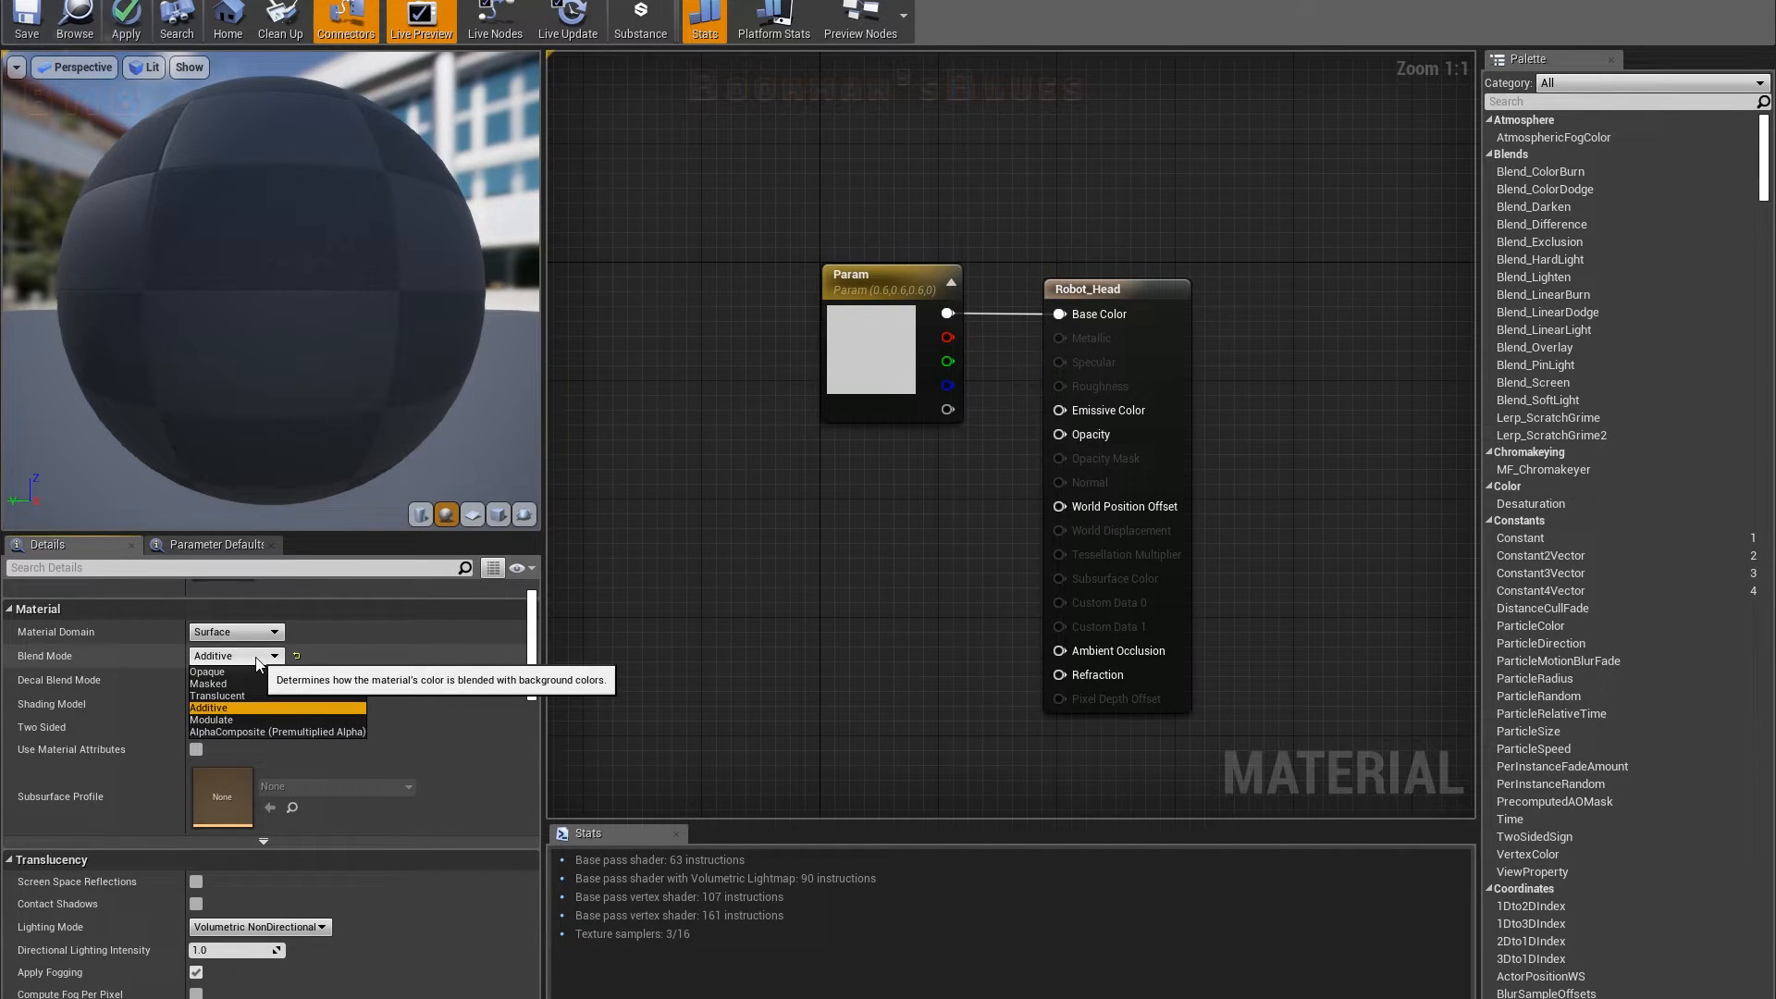
click(219, 720)
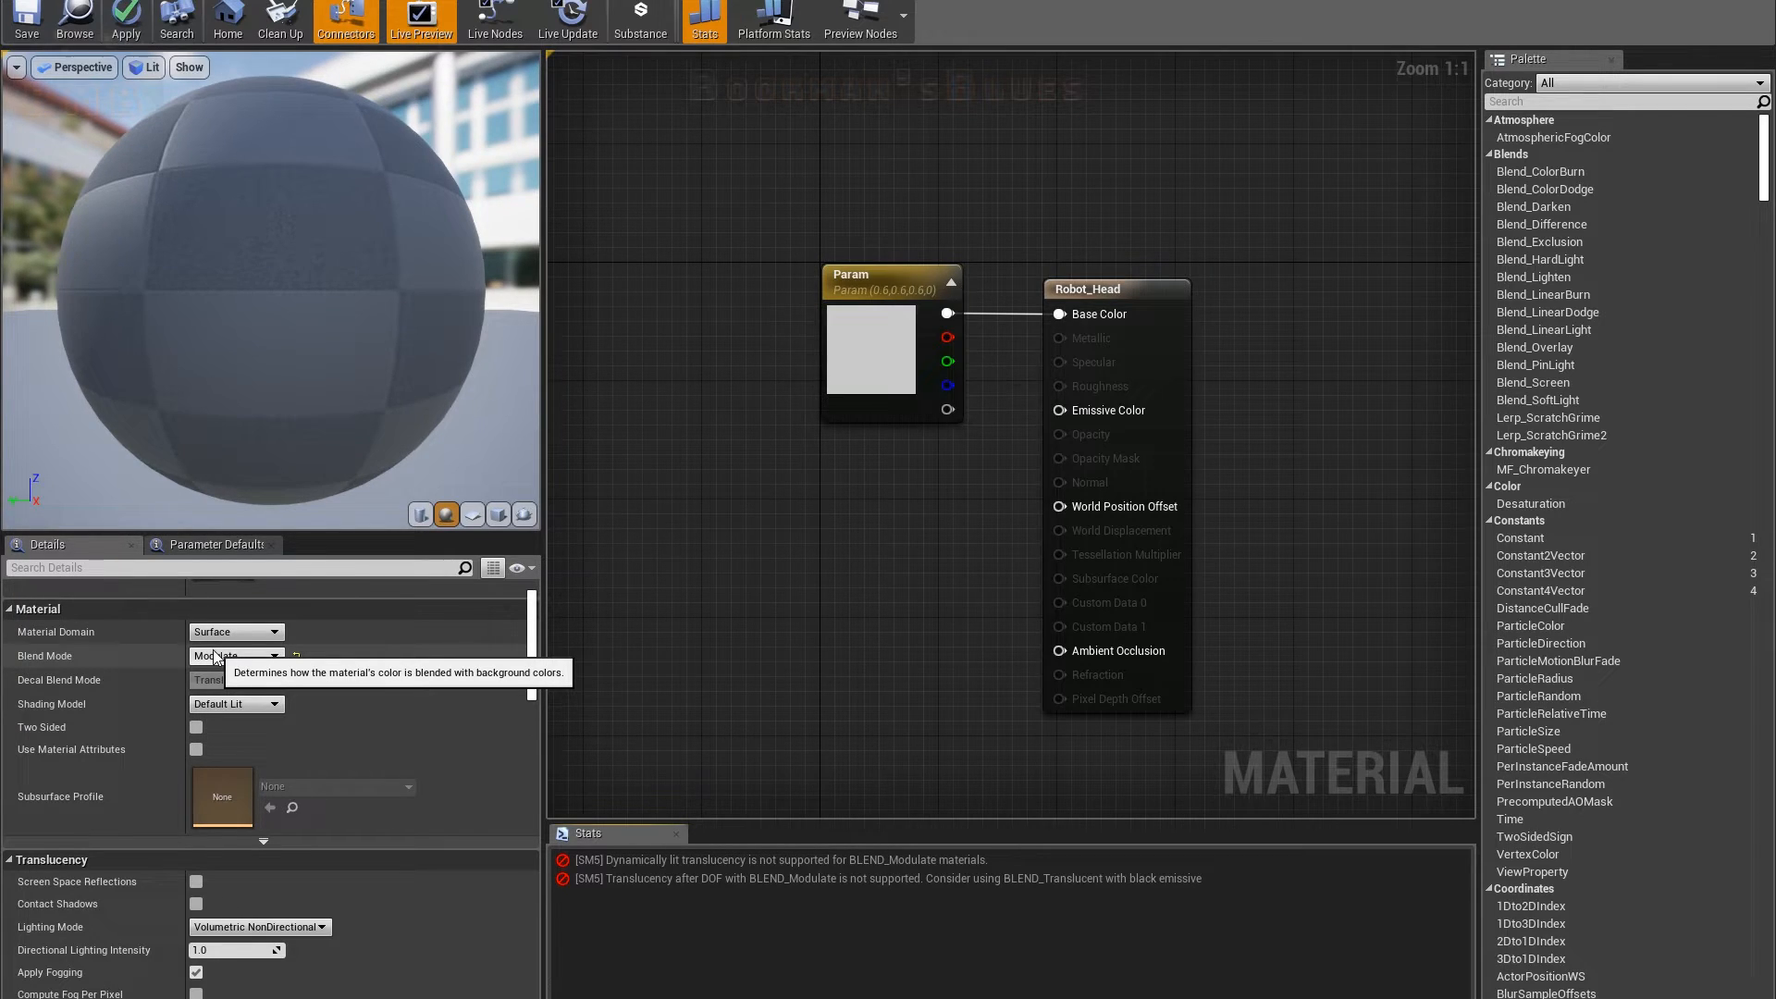
click(215, 656)
click(247, 735)
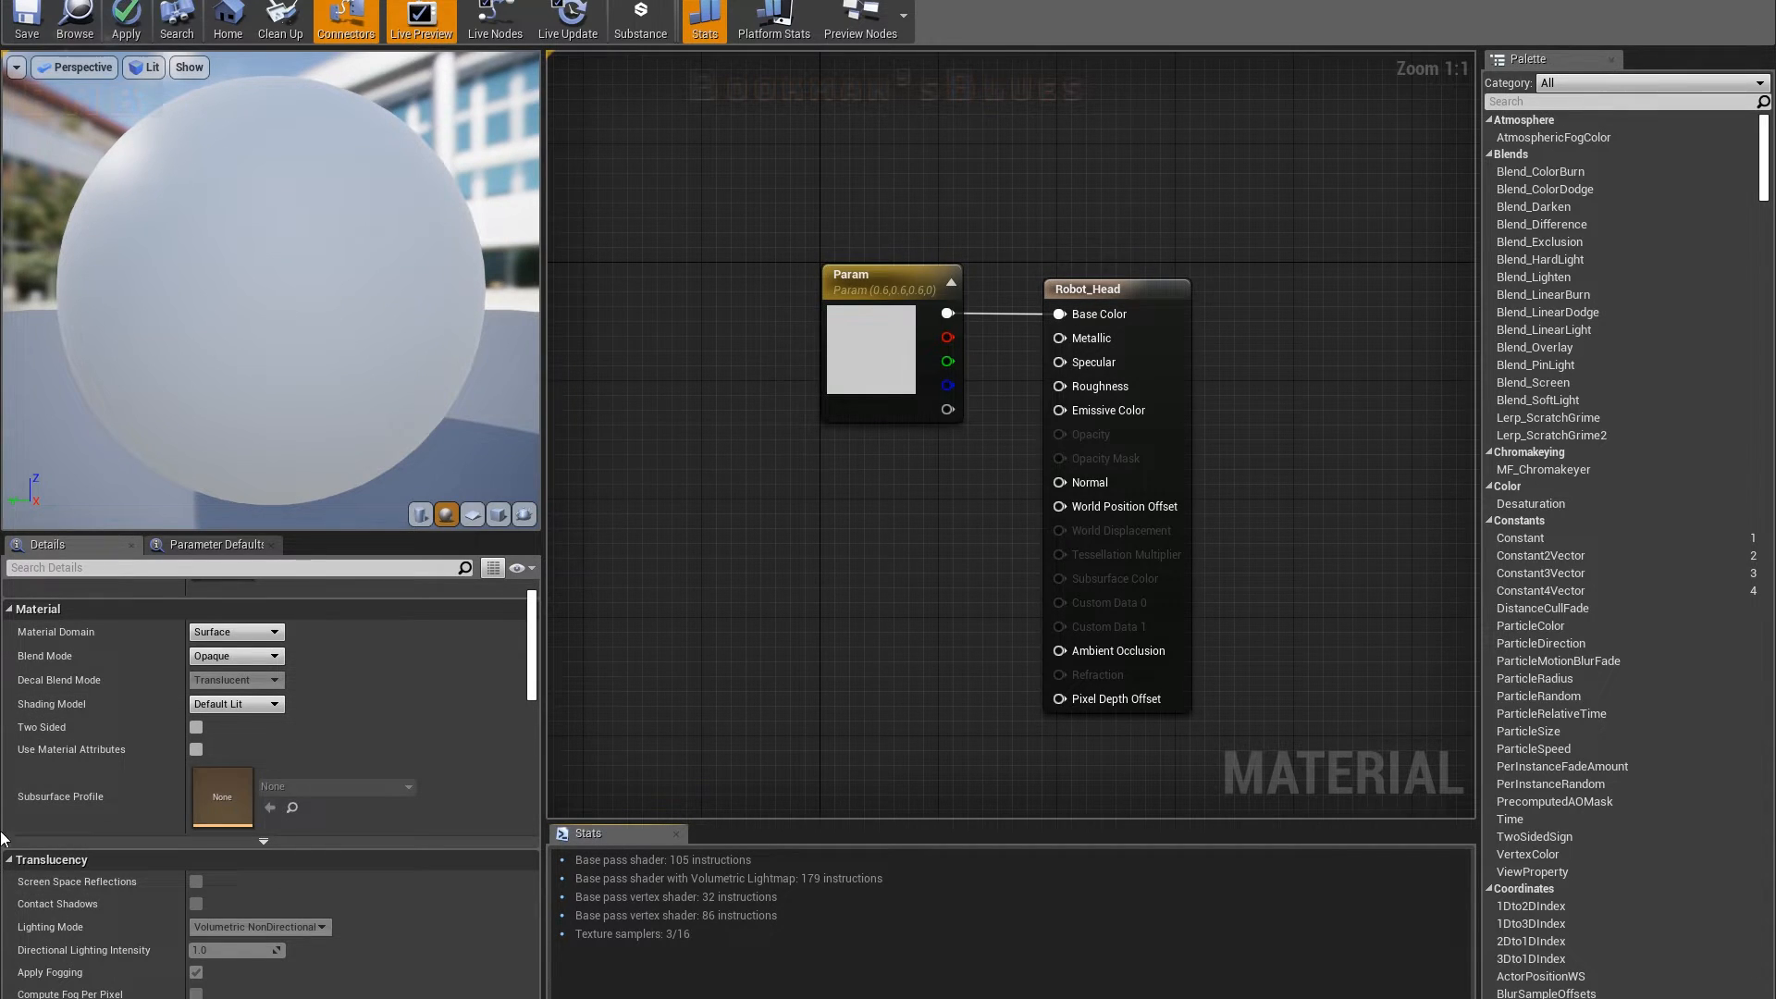
Step: Try the Subsurface shading model on the Robot_Head material, followed by Clear Coat
click(220, 709)
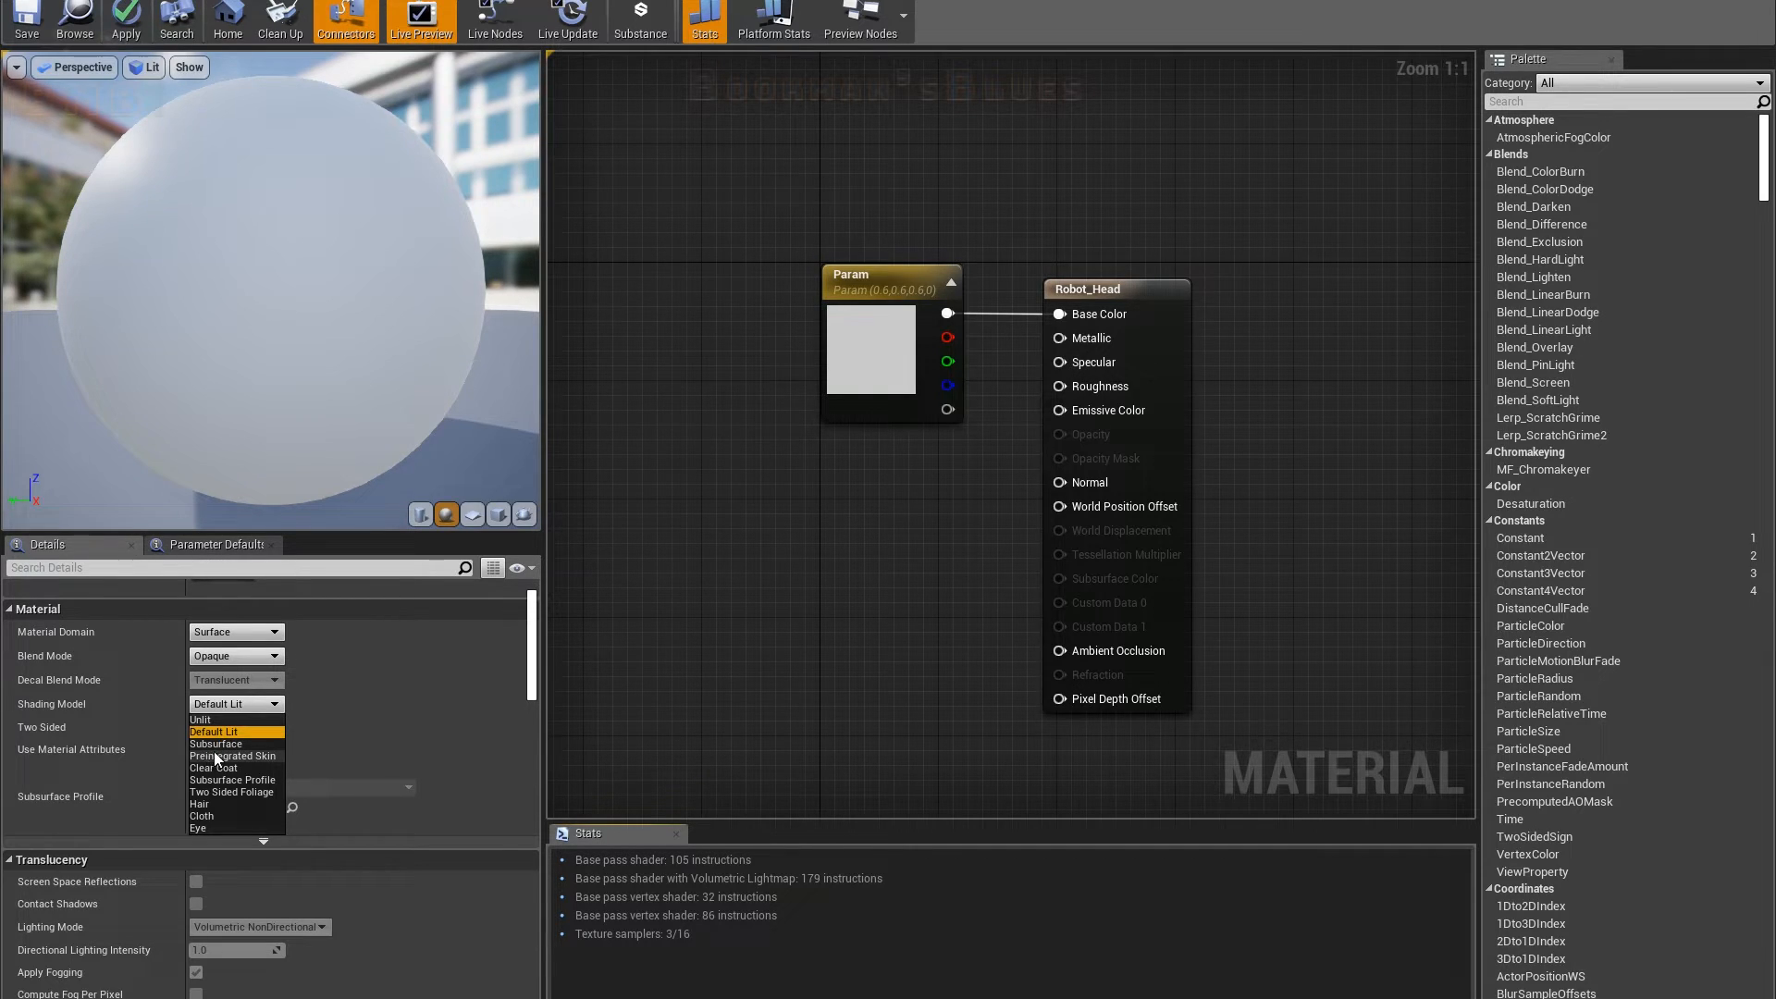
click(219, 746)
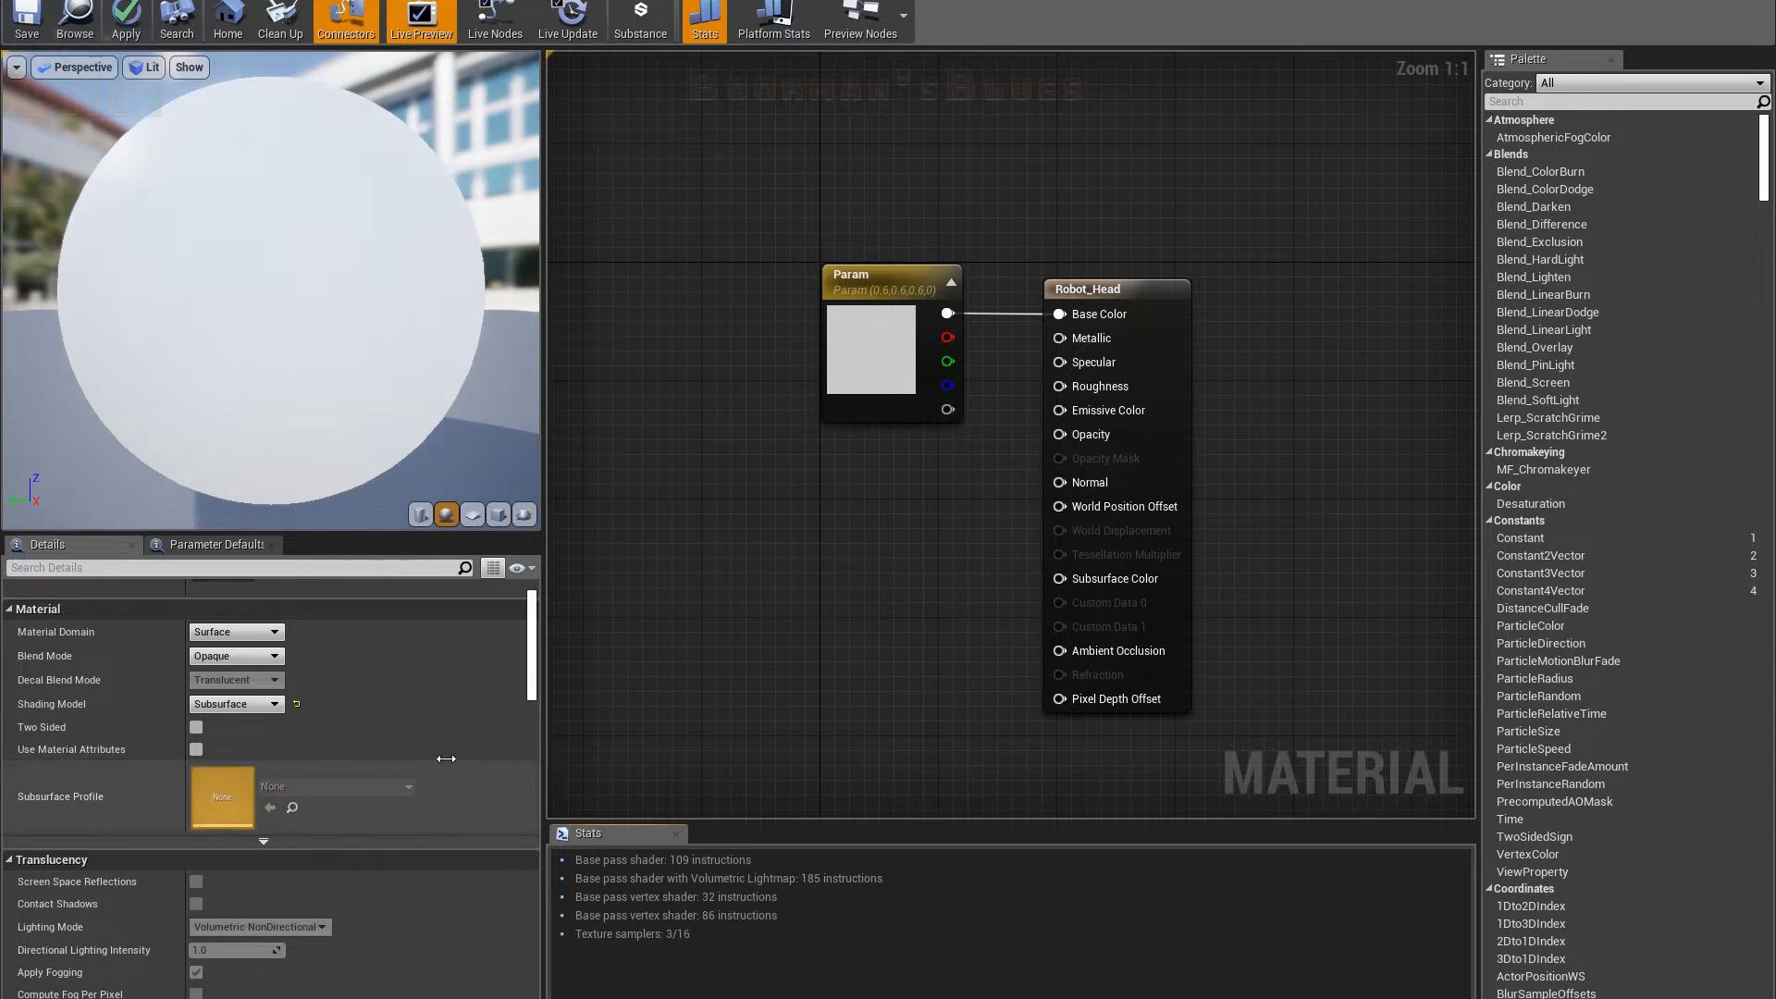
click(203, 707)
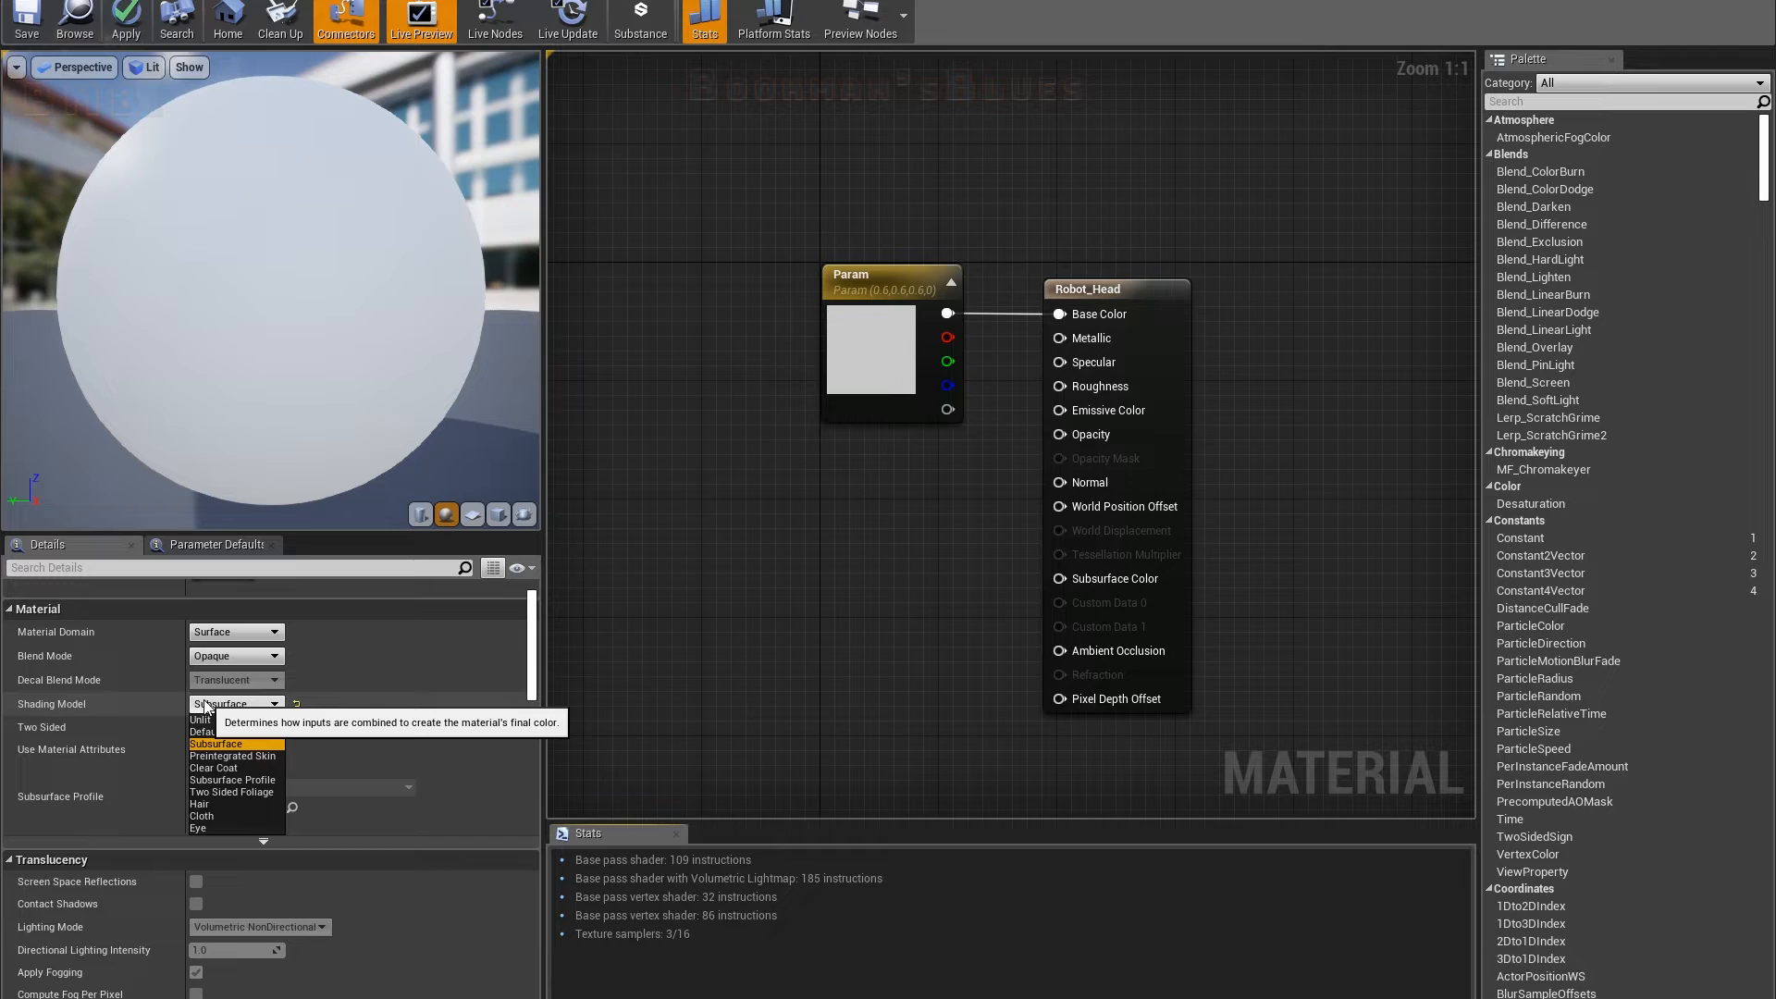
click(224, 768)
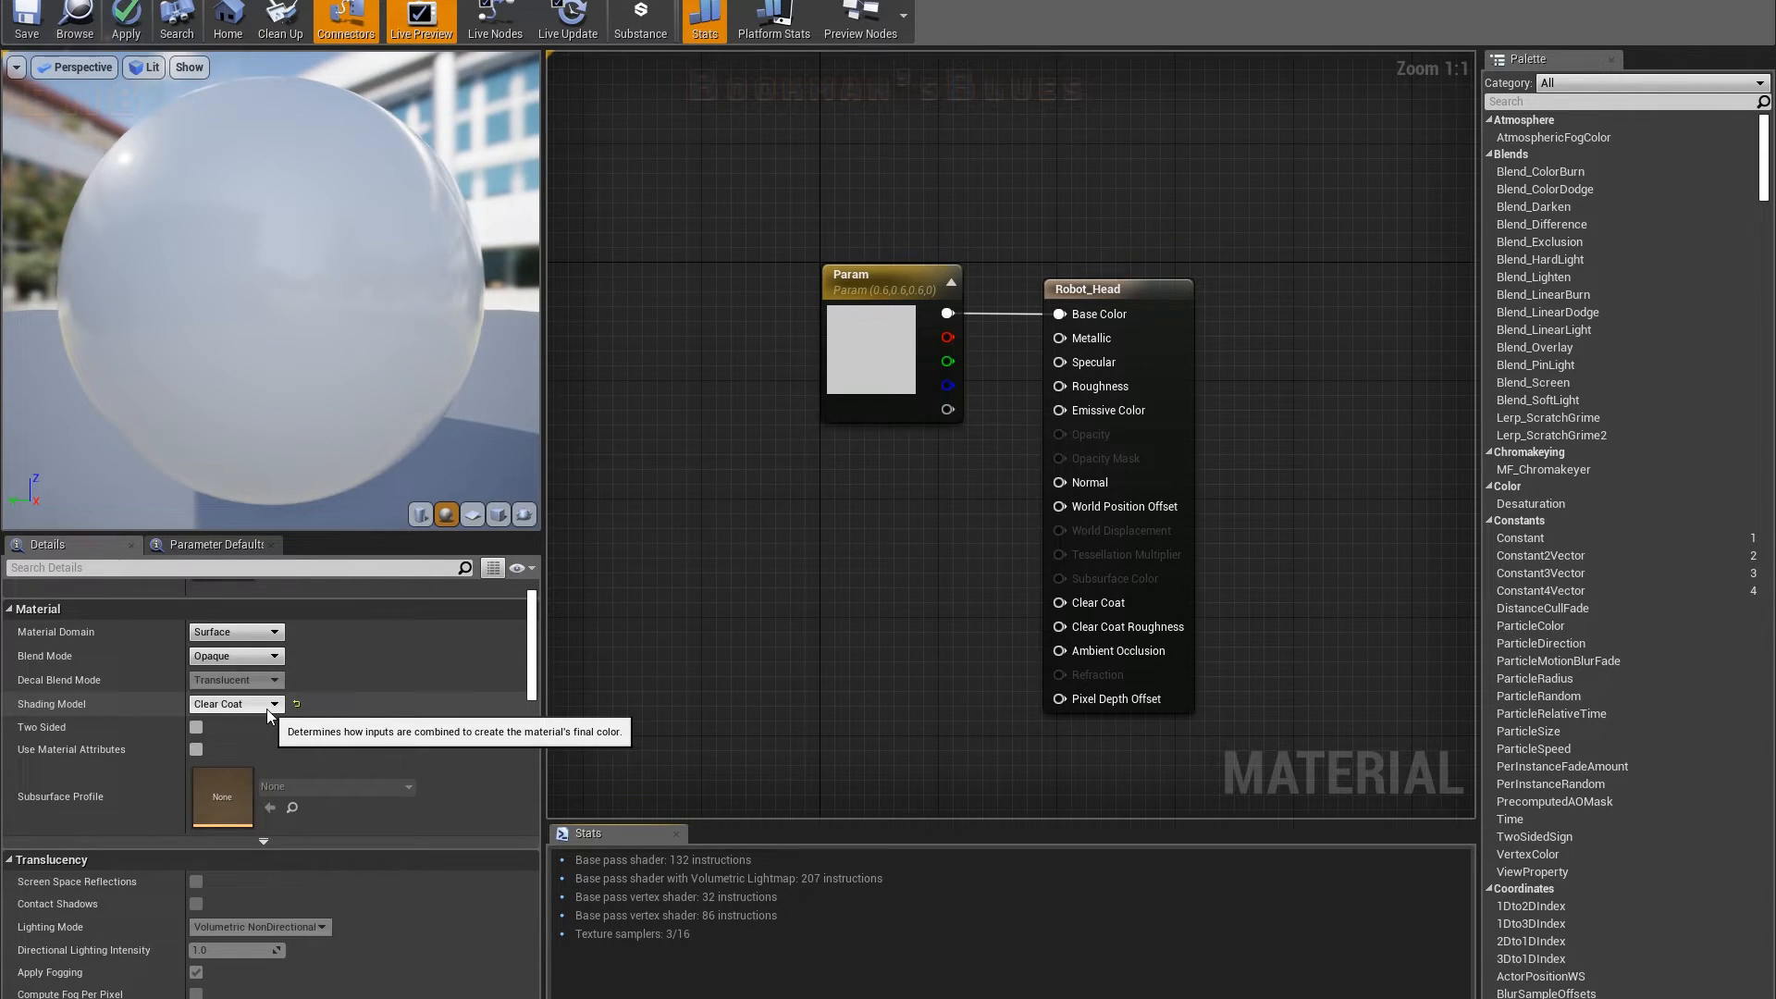
Step: Try the Subsurface Profile shading model, followed by Two Sided Foliage, and inspect the latter on the preview sphere
click(266, 709)
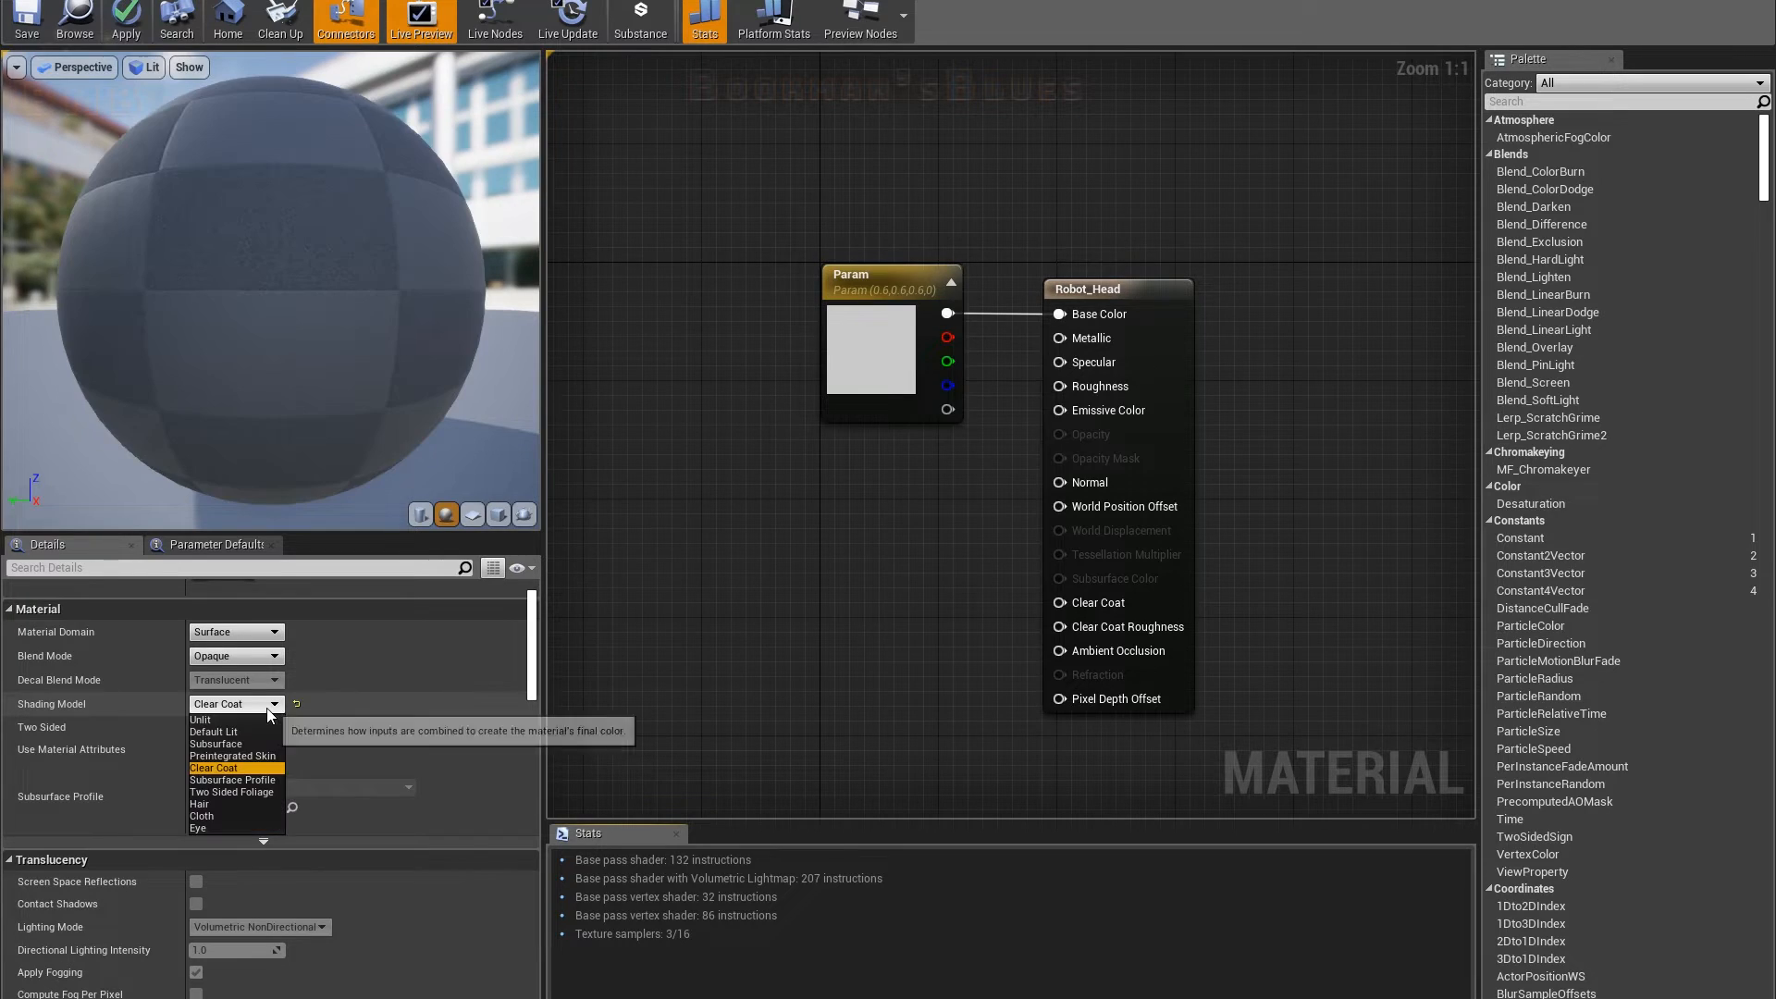
click(242, 784)
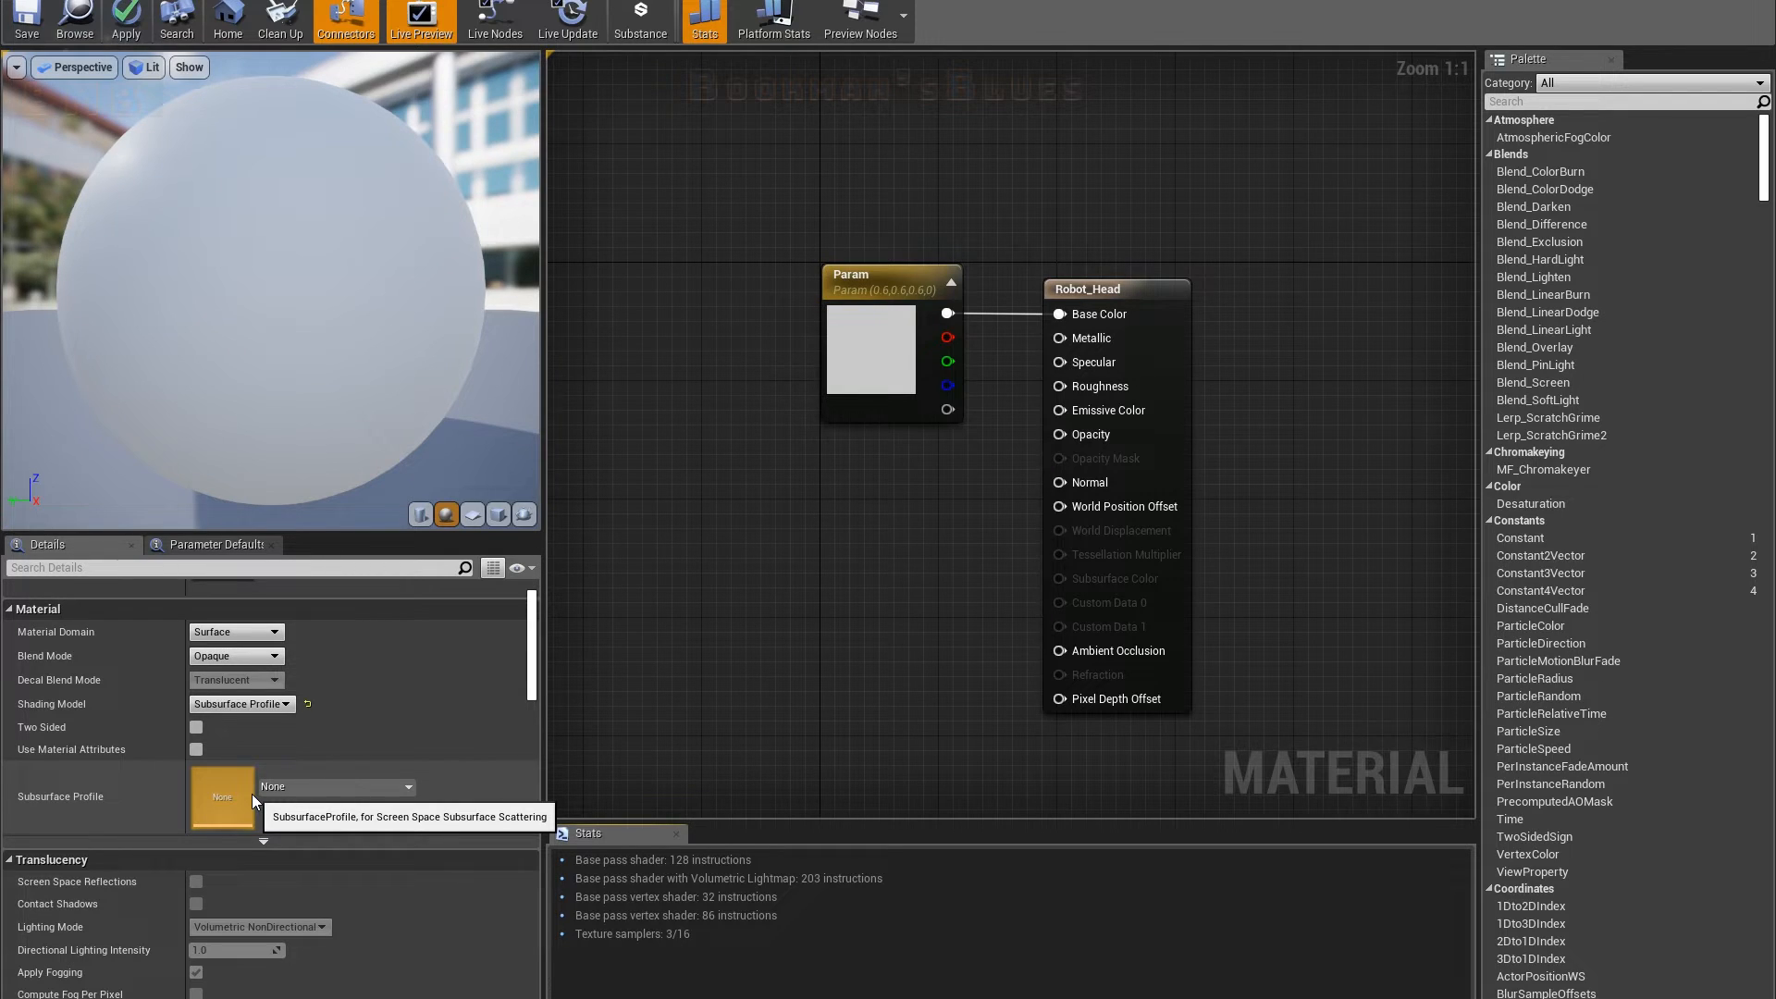
click(222, 711)
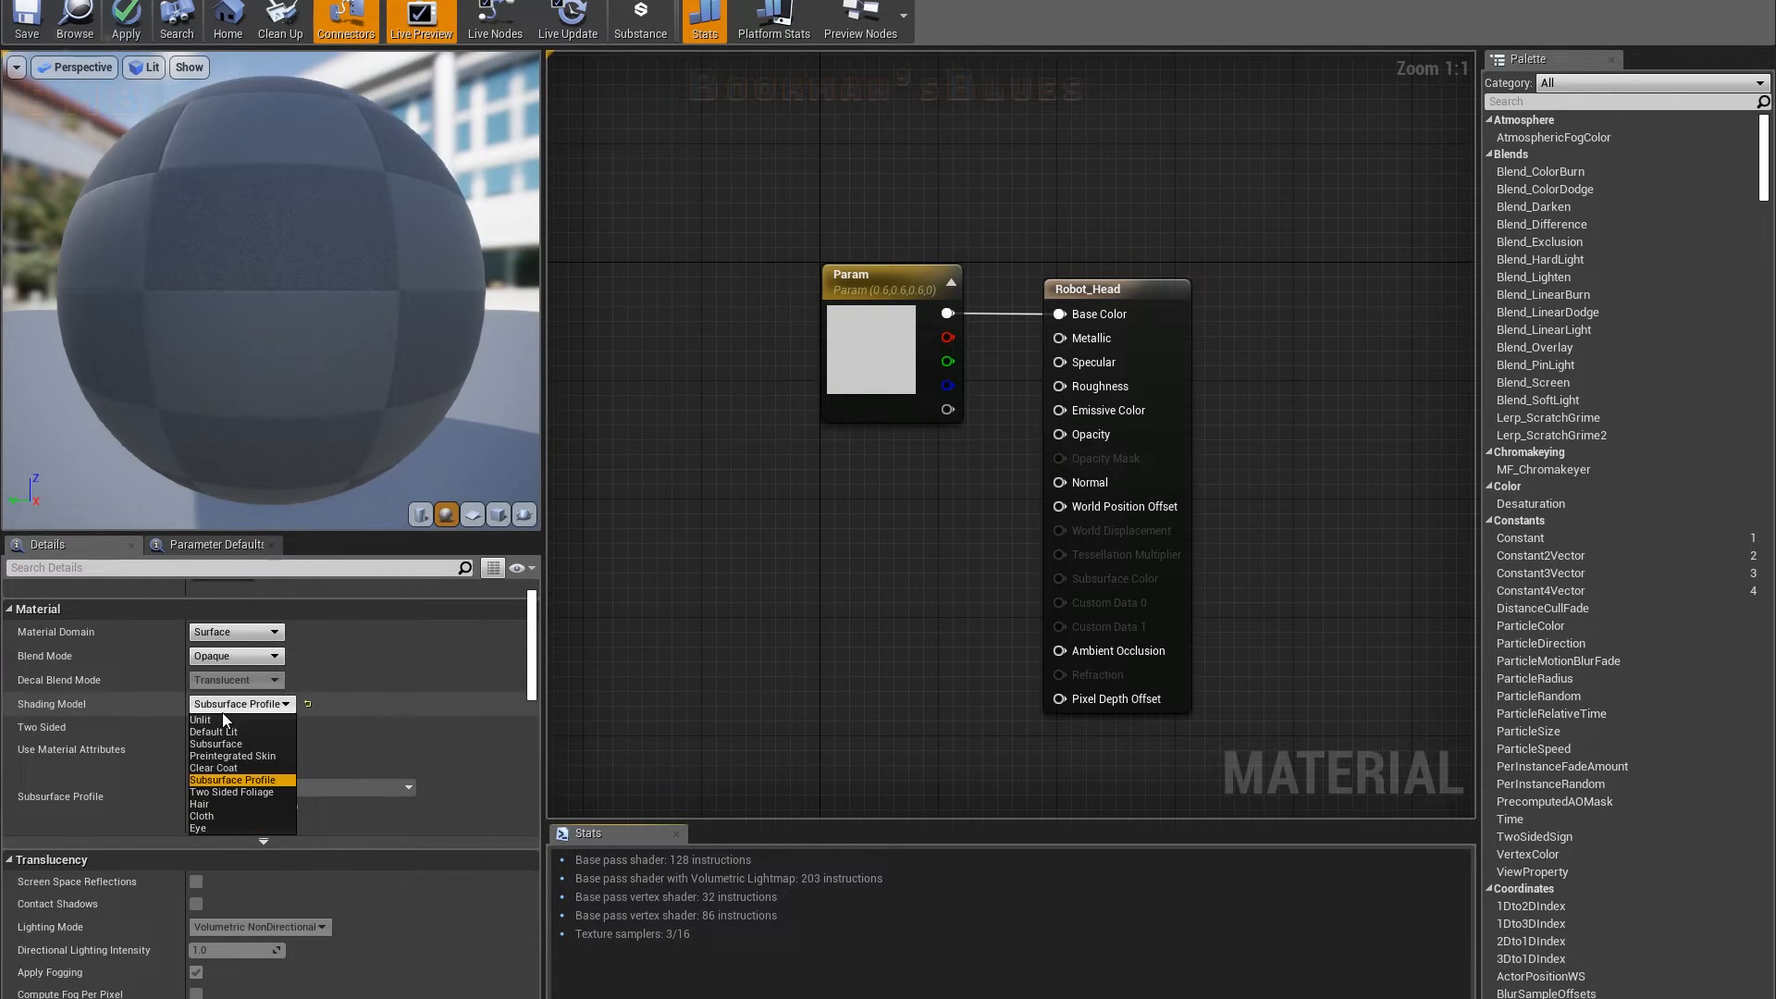
click(222, 792)
mouse_move(397, 238)
mouse_down()
mouse_move(435, 305)
mouse_move(481, 296)
mouse_up()
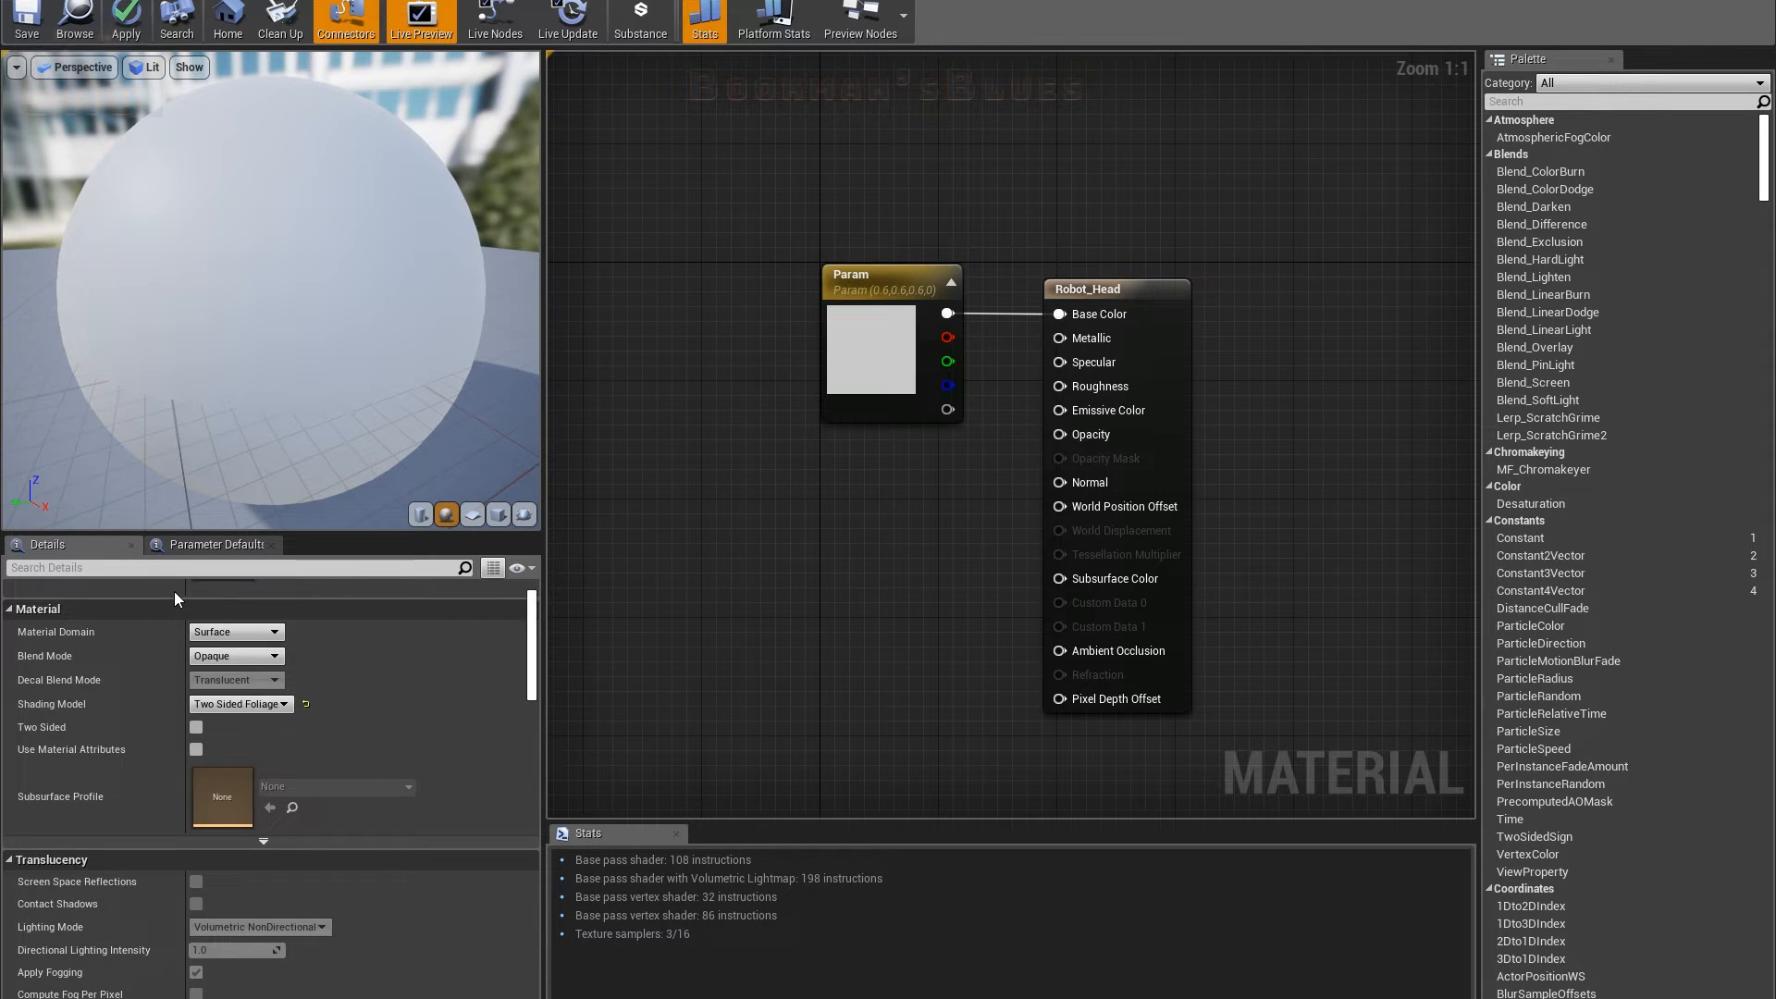
Step: Try the Hair shading model on the Robot_Head material, followed by Cloth
click(236, 703)
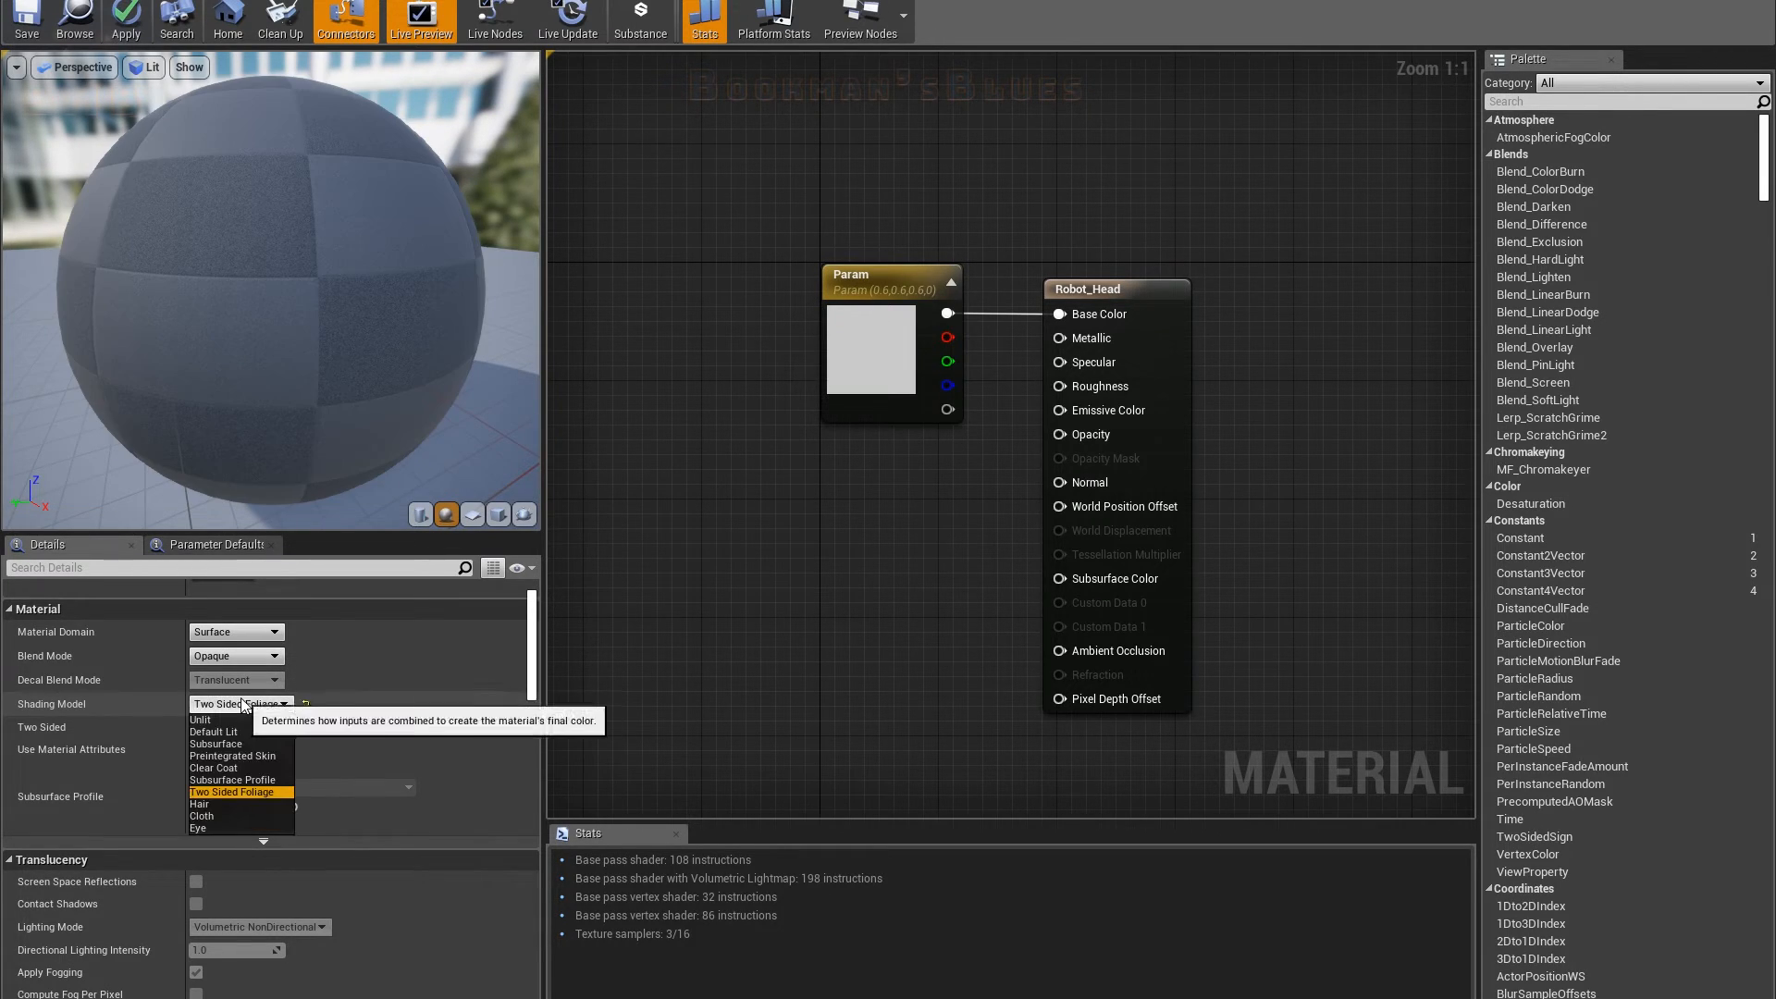
click(220, 807)
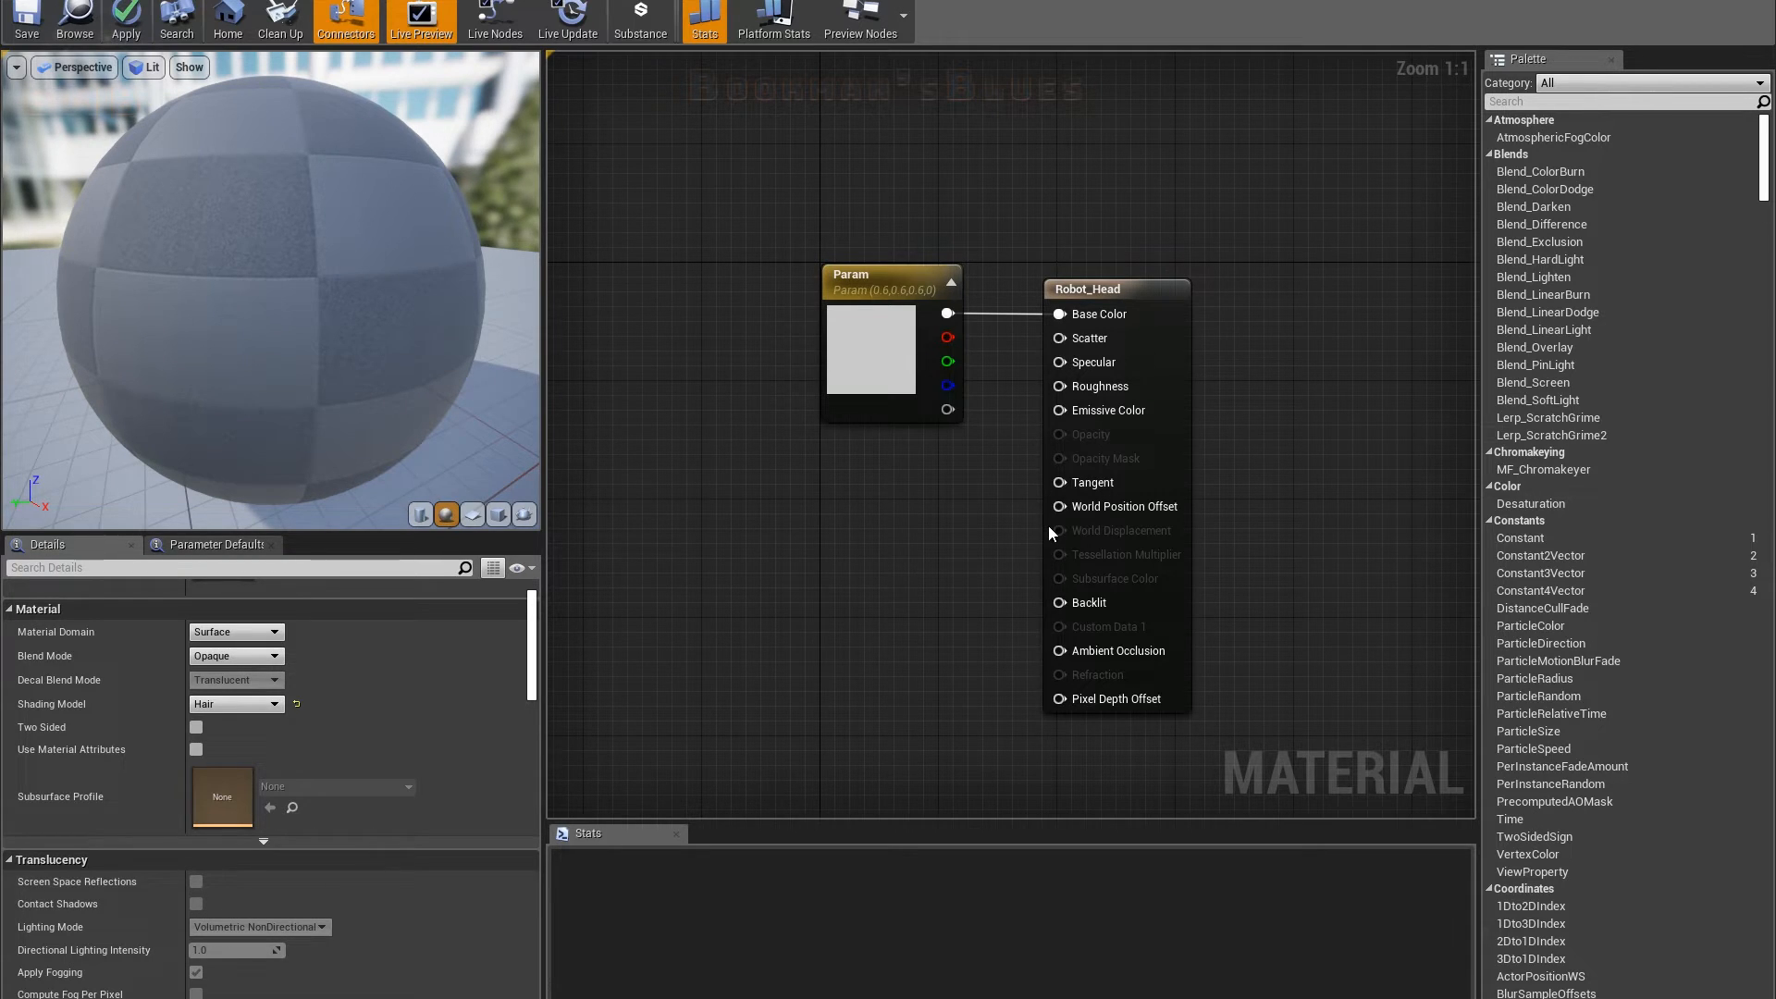
click(231, 704)
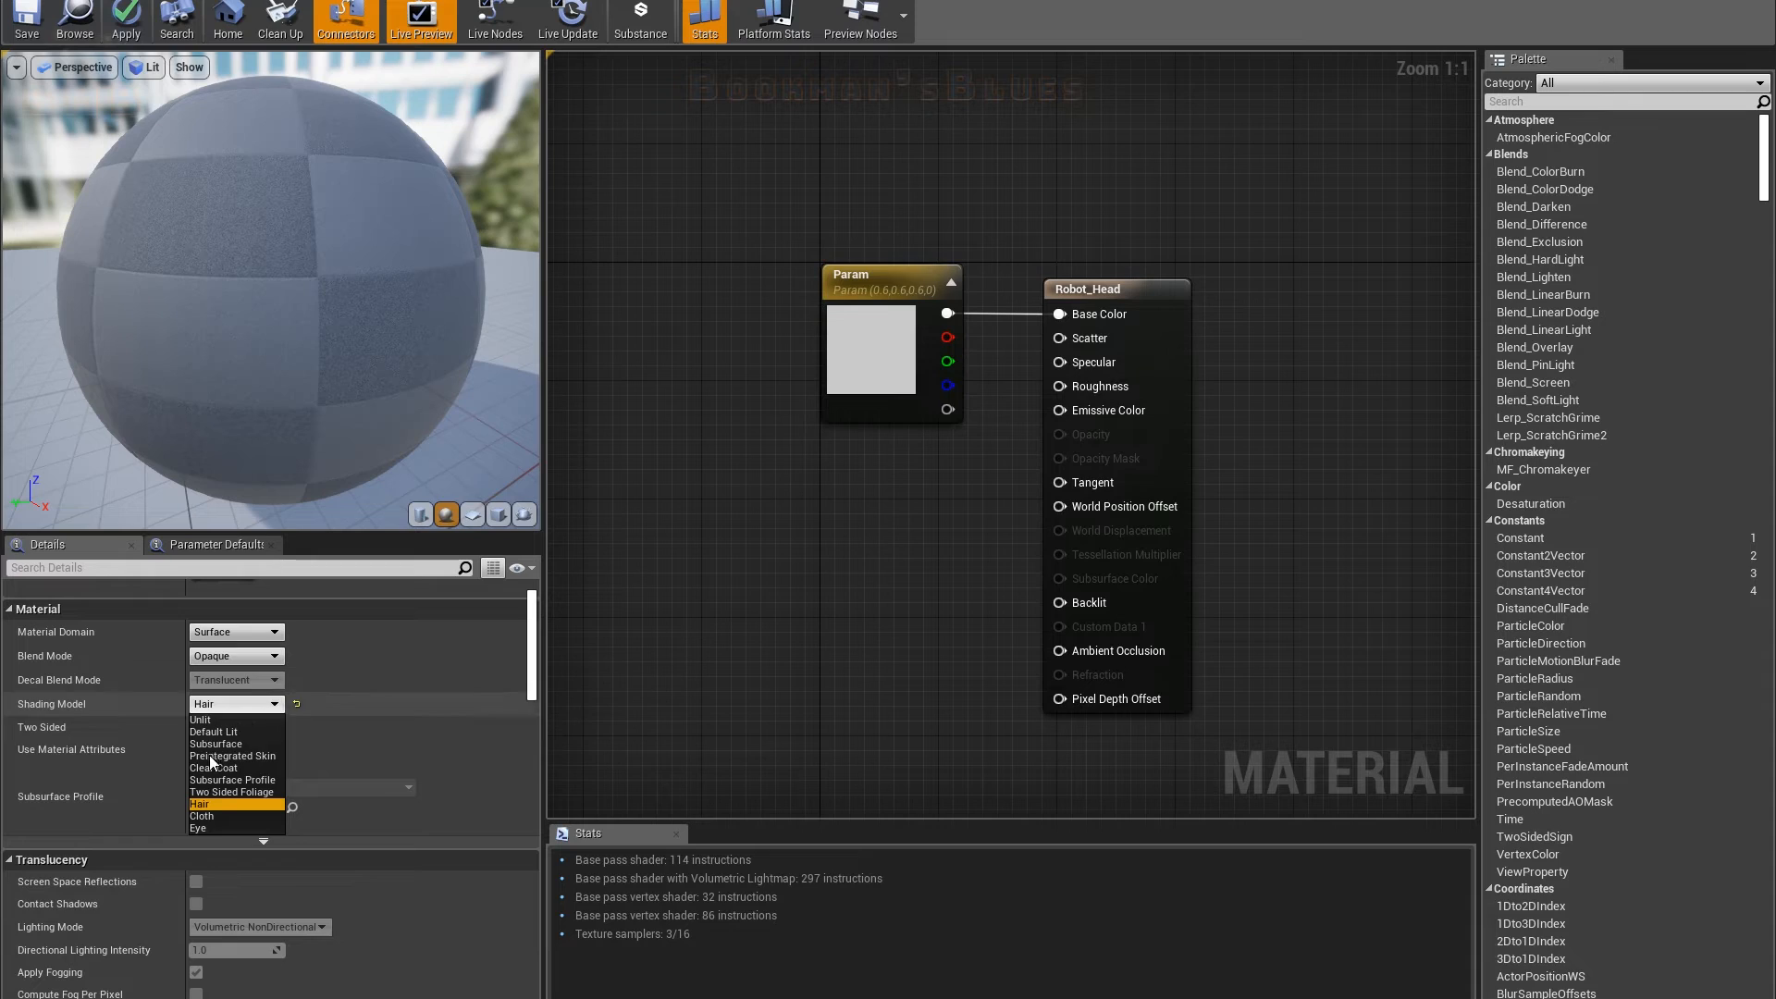
click(201, 816)
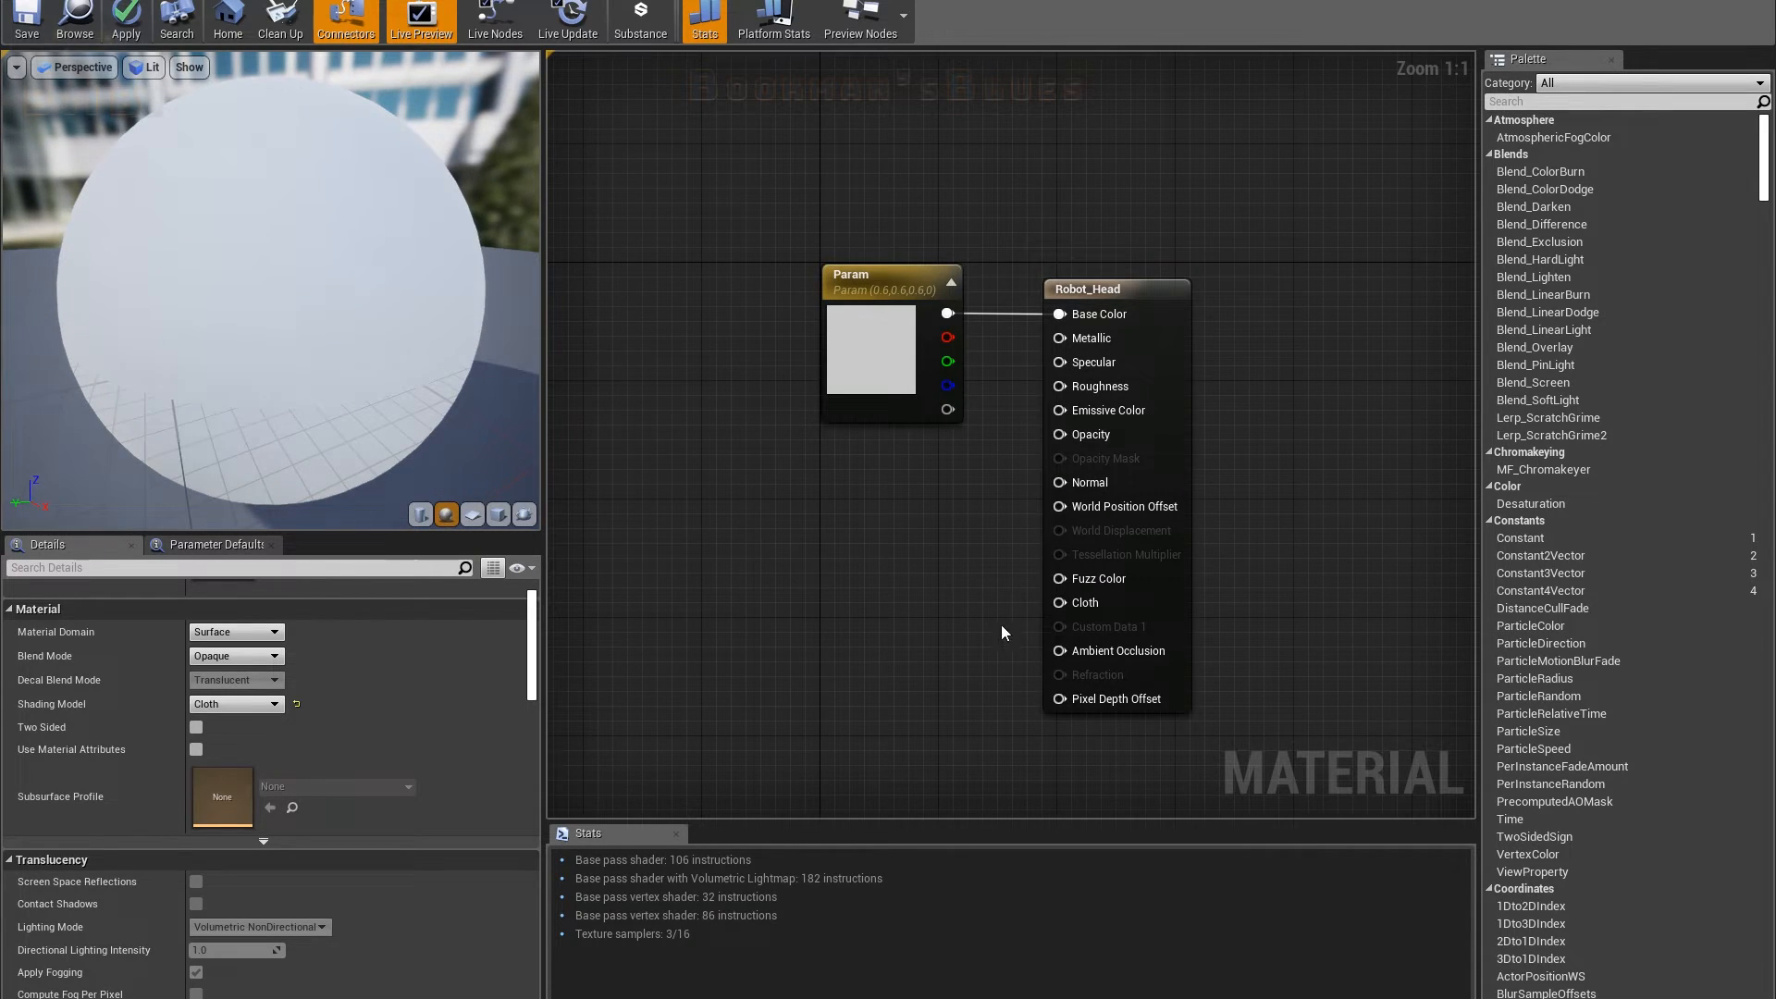
Step: Set the Robot_Head material's shading model to Eye and inspect it on the preview sphere
click(211, 708)
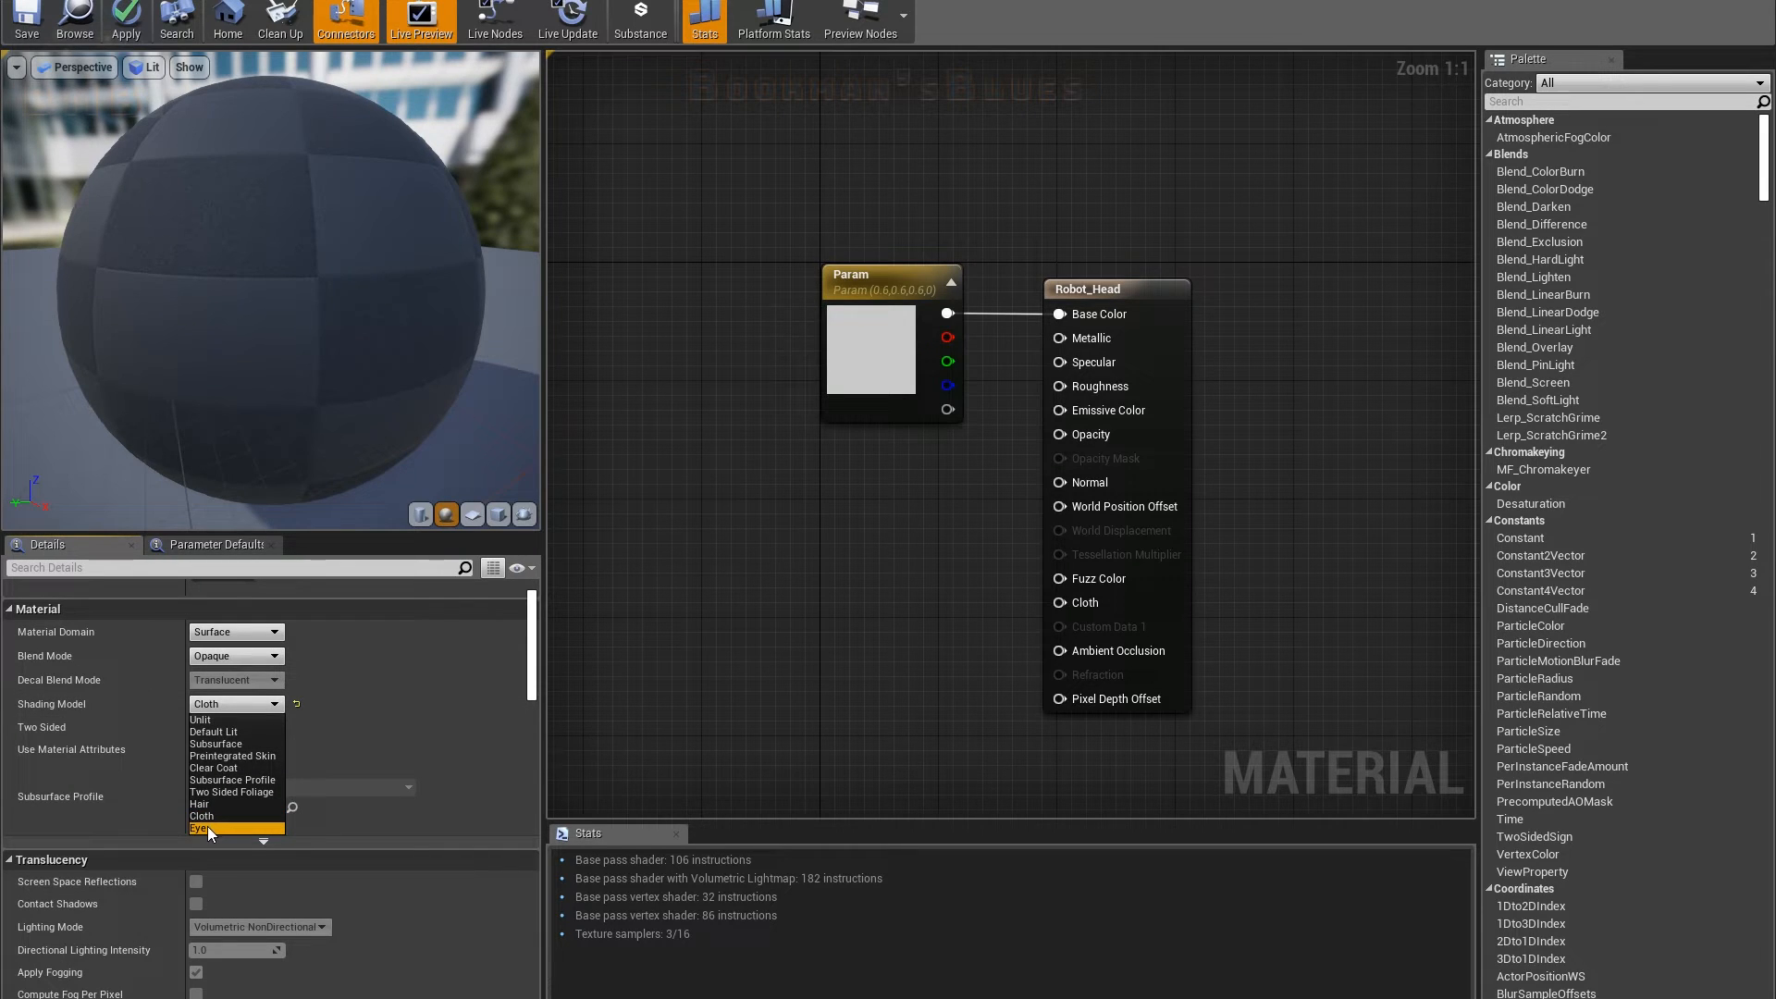
click(207, 827)
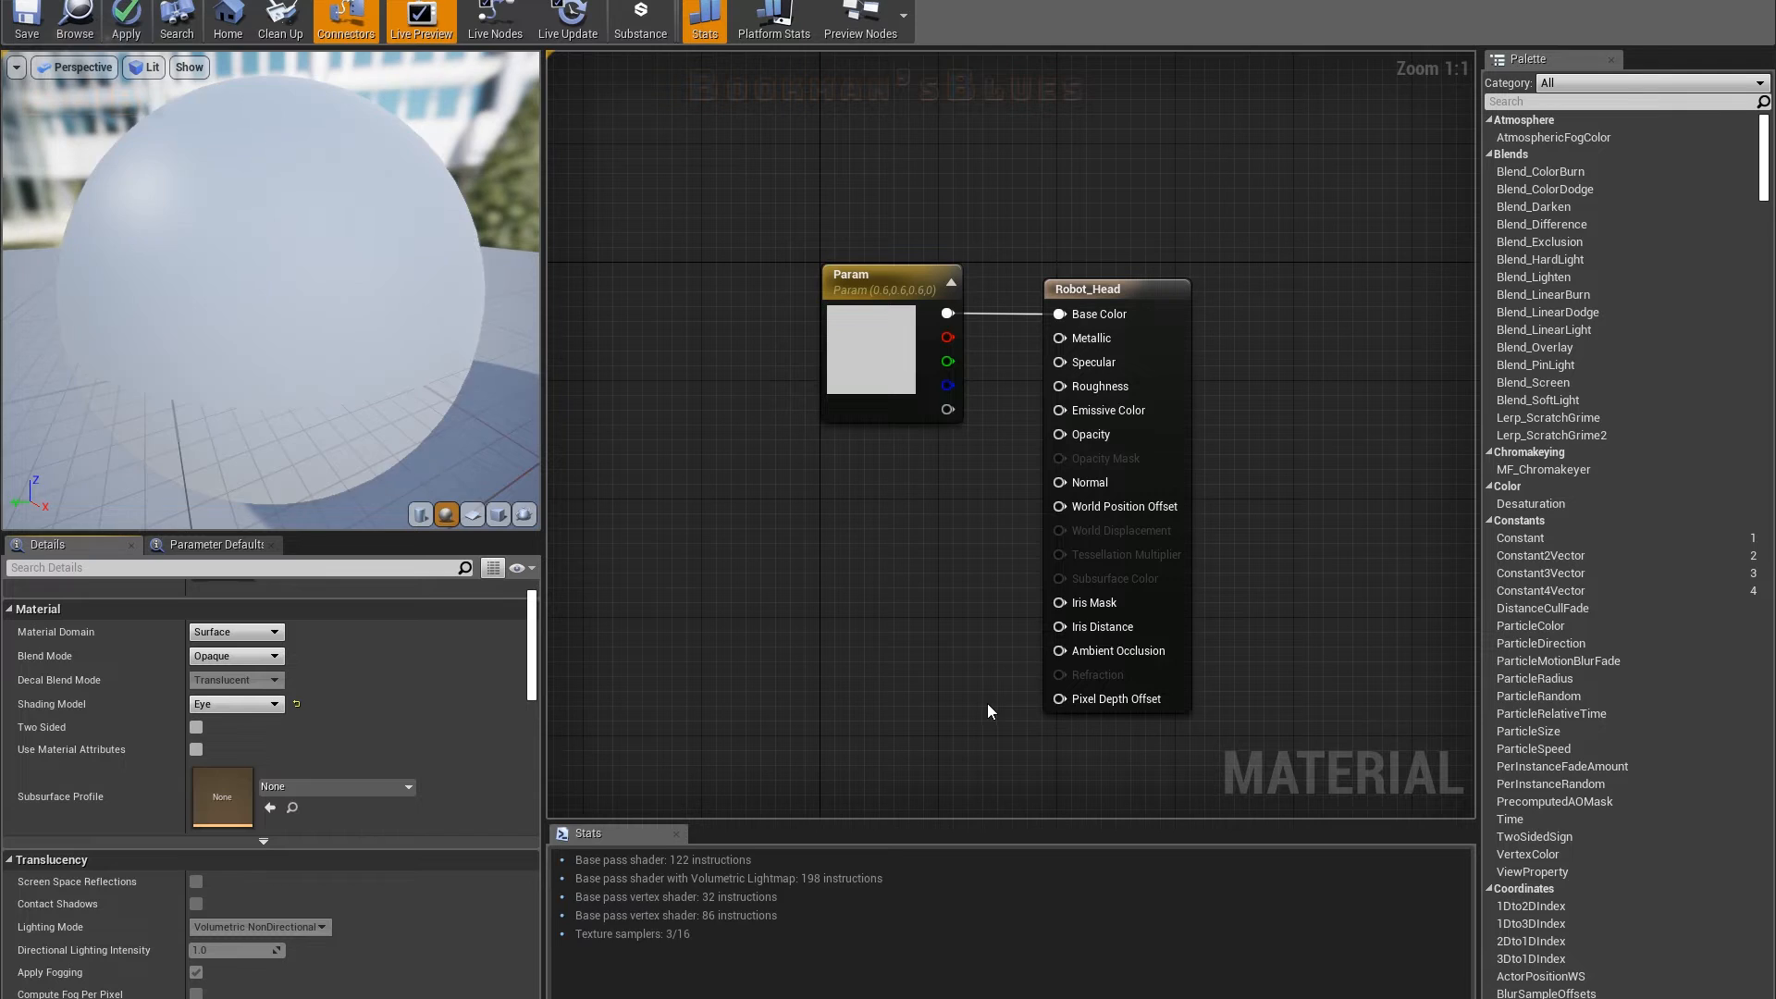
drag(311, 287, 412, 319)
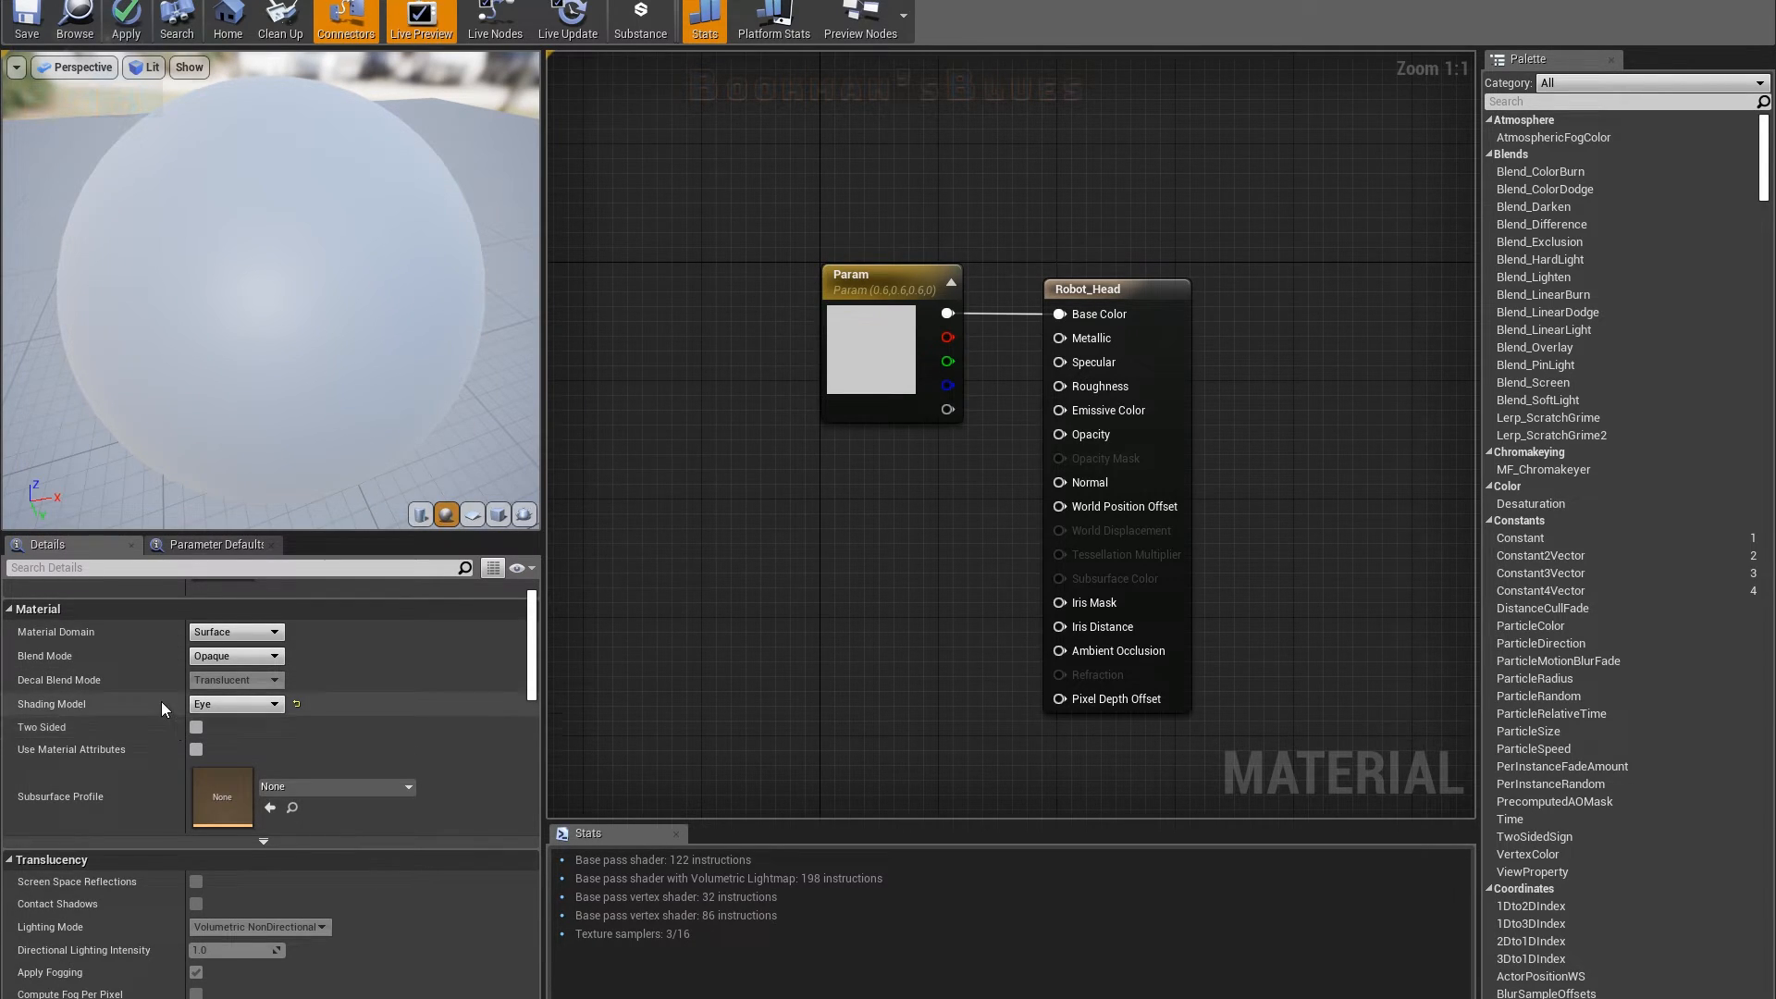
Step: Reset the Robot_Head material's shading model to its default, Default Lit
scroll(161, 701, up, 2)
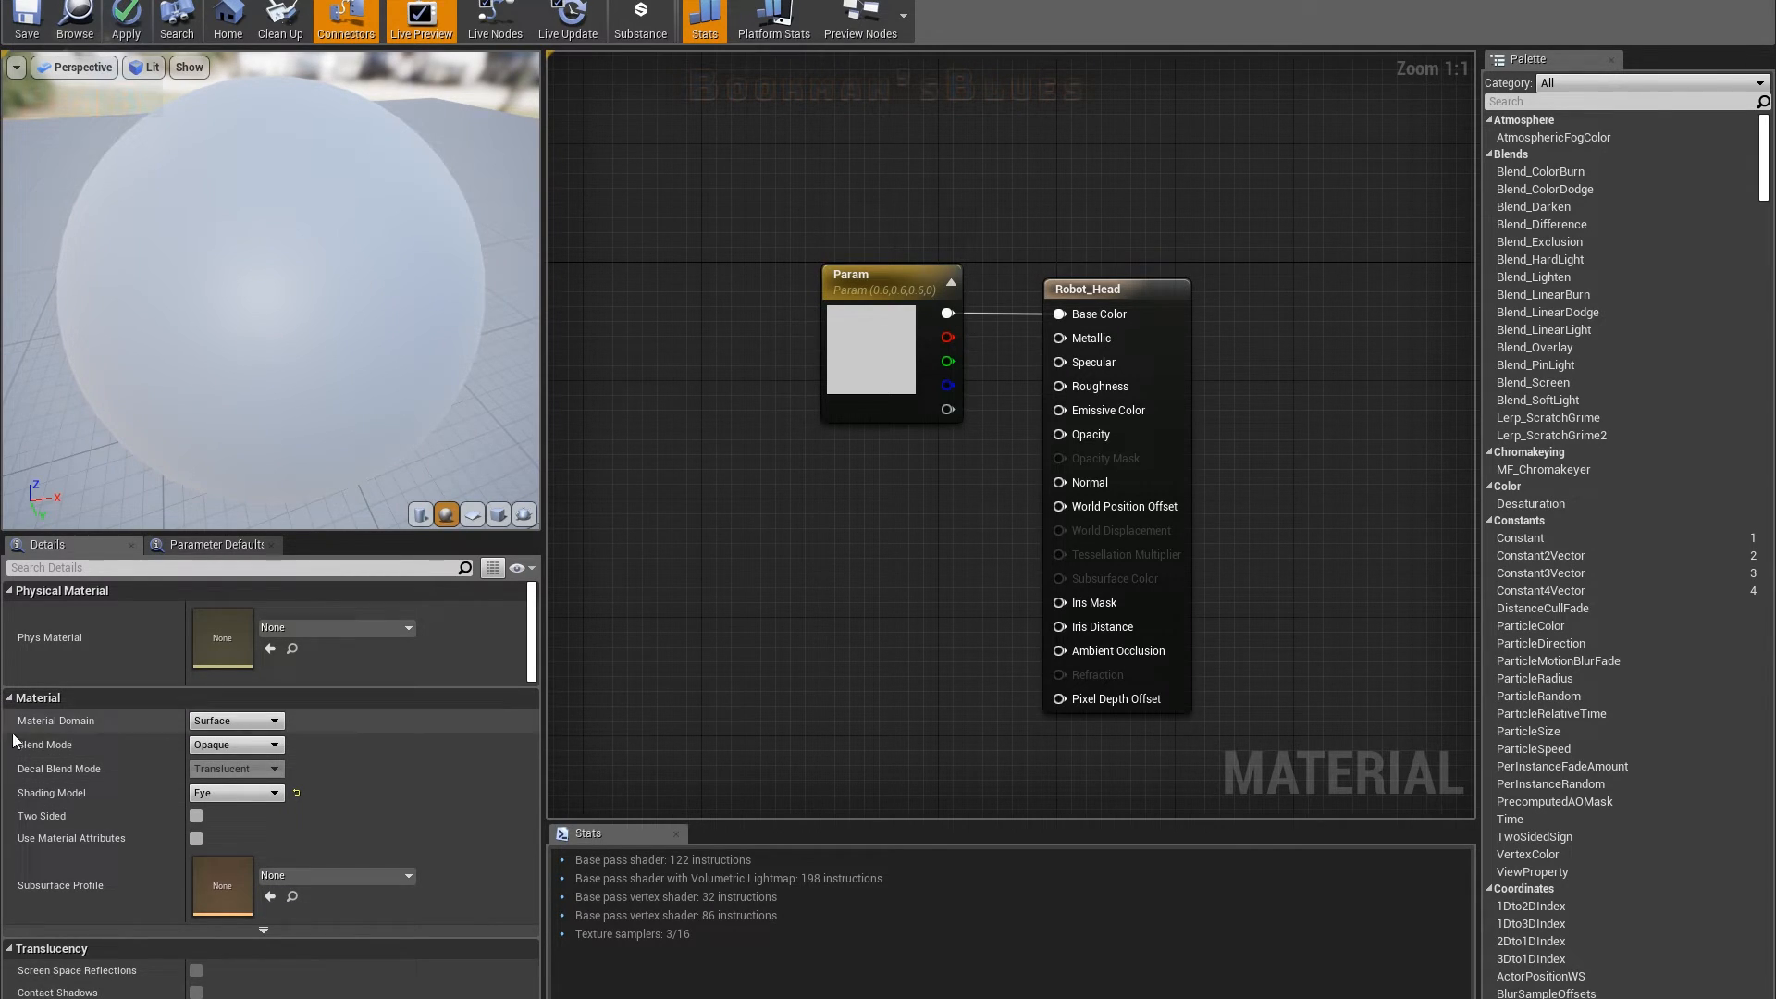
click(236, 790)
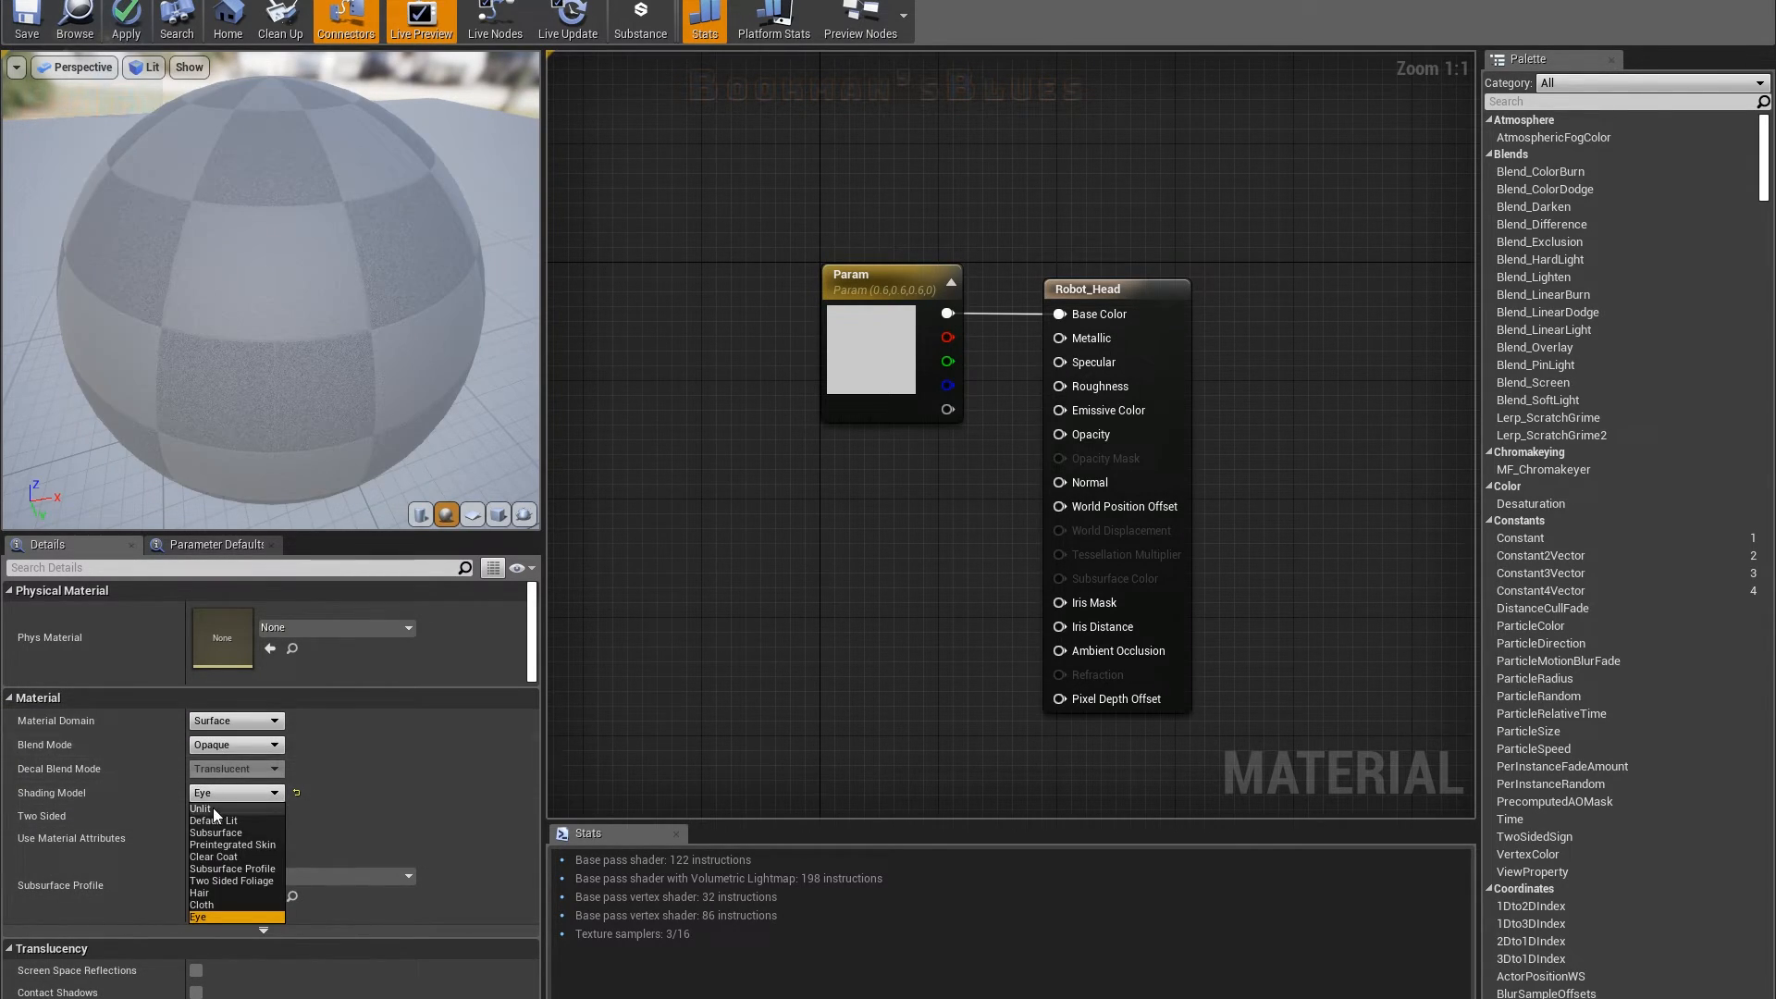
click(309, 819)
click(296, 793)
Step: Examine the Default Lit material's translucency, usage, mobile, forward shading, tessellation, group sorting and post process settings
scroll(358, 801, down, 5)
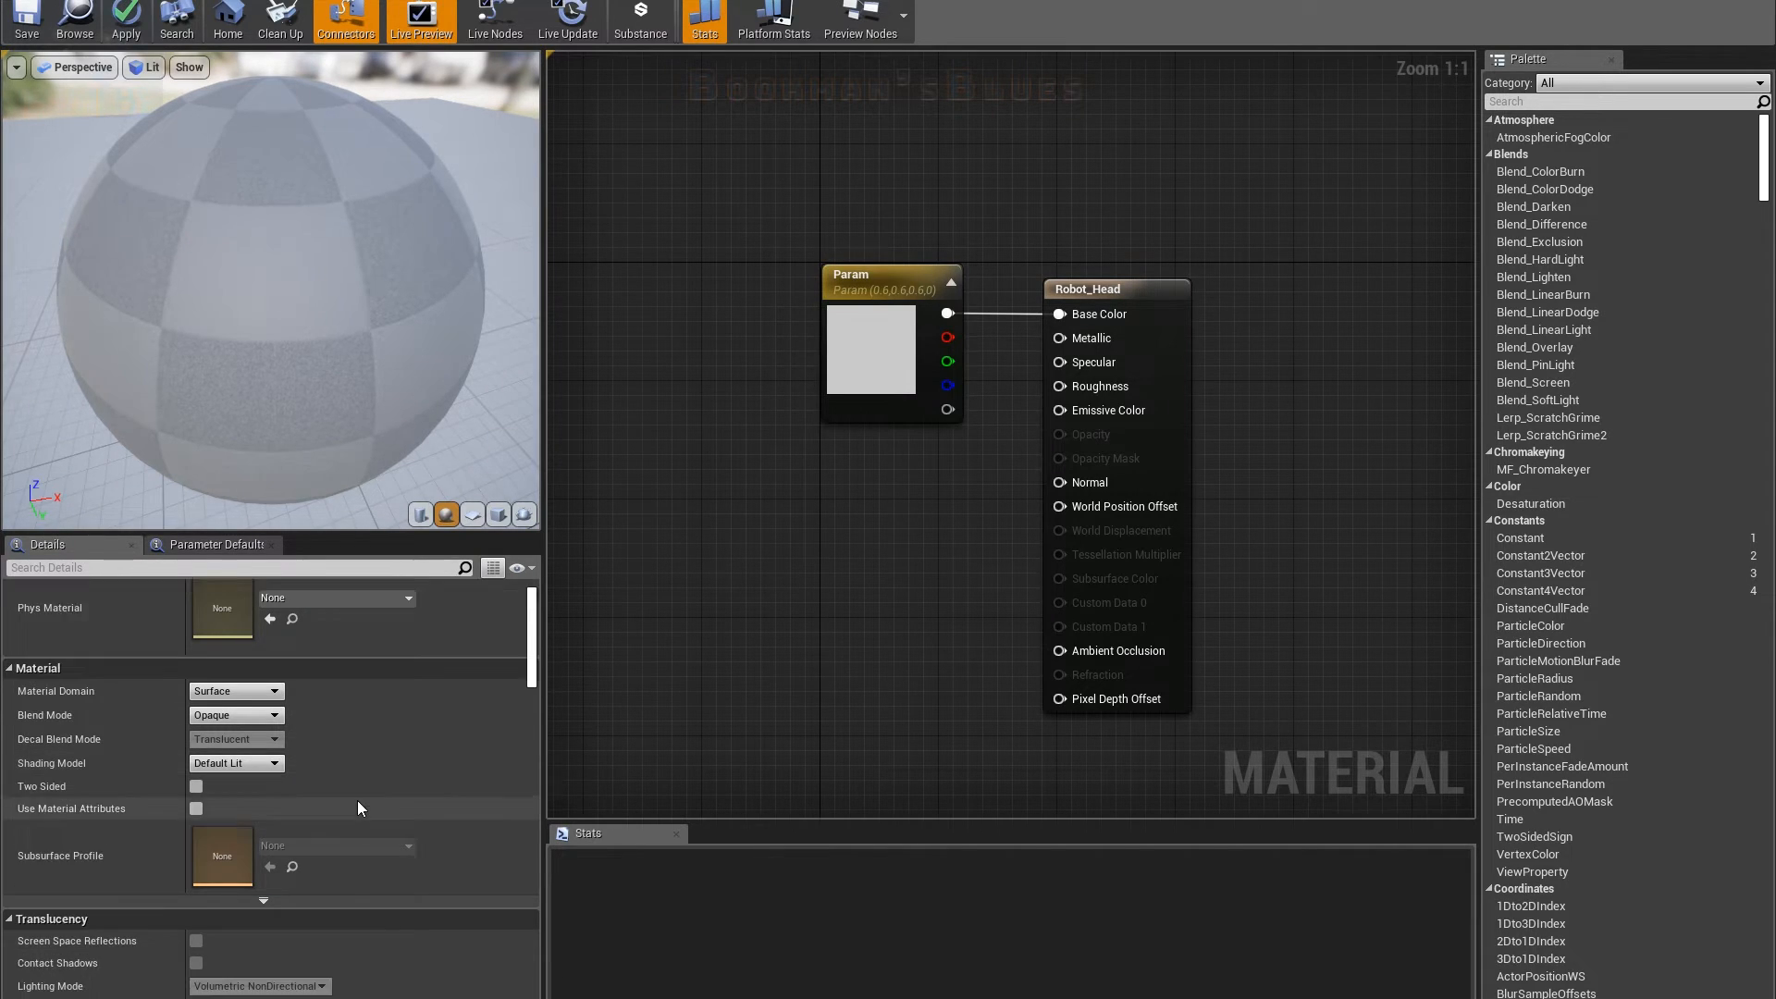
scroll(355, 799, down, 10)
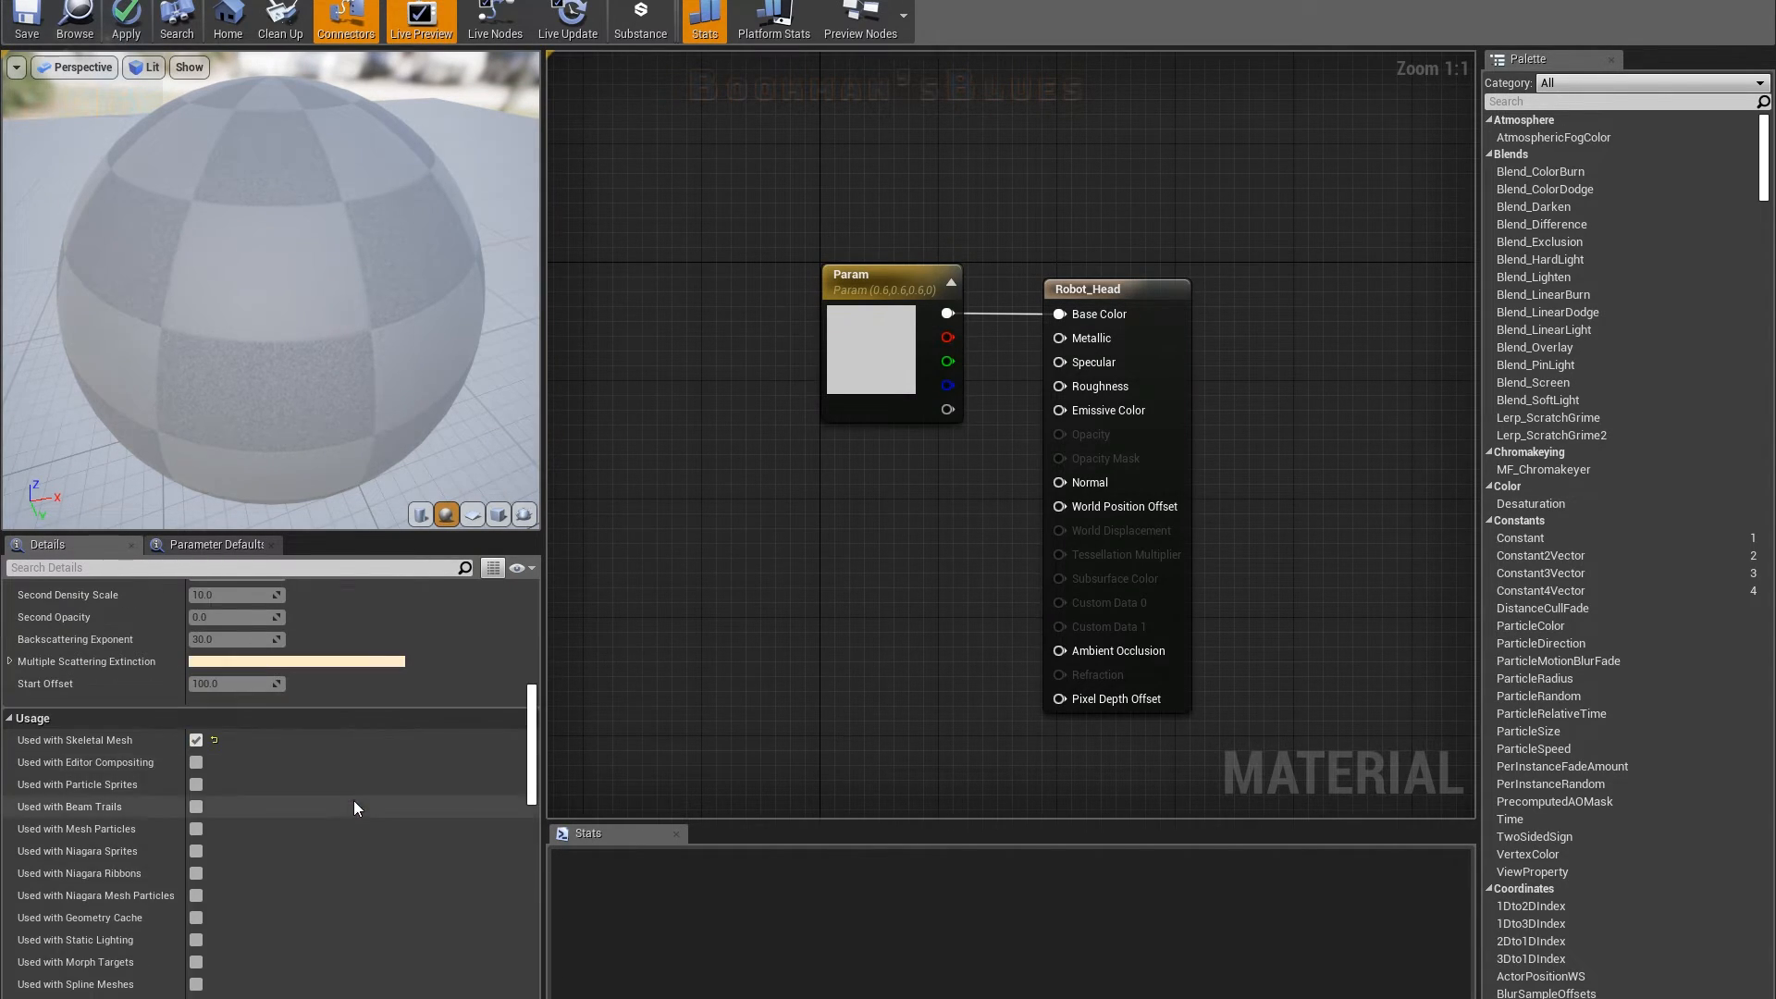
scroll(289, 759, down, 4)
scroll(292, 751, down, 5)
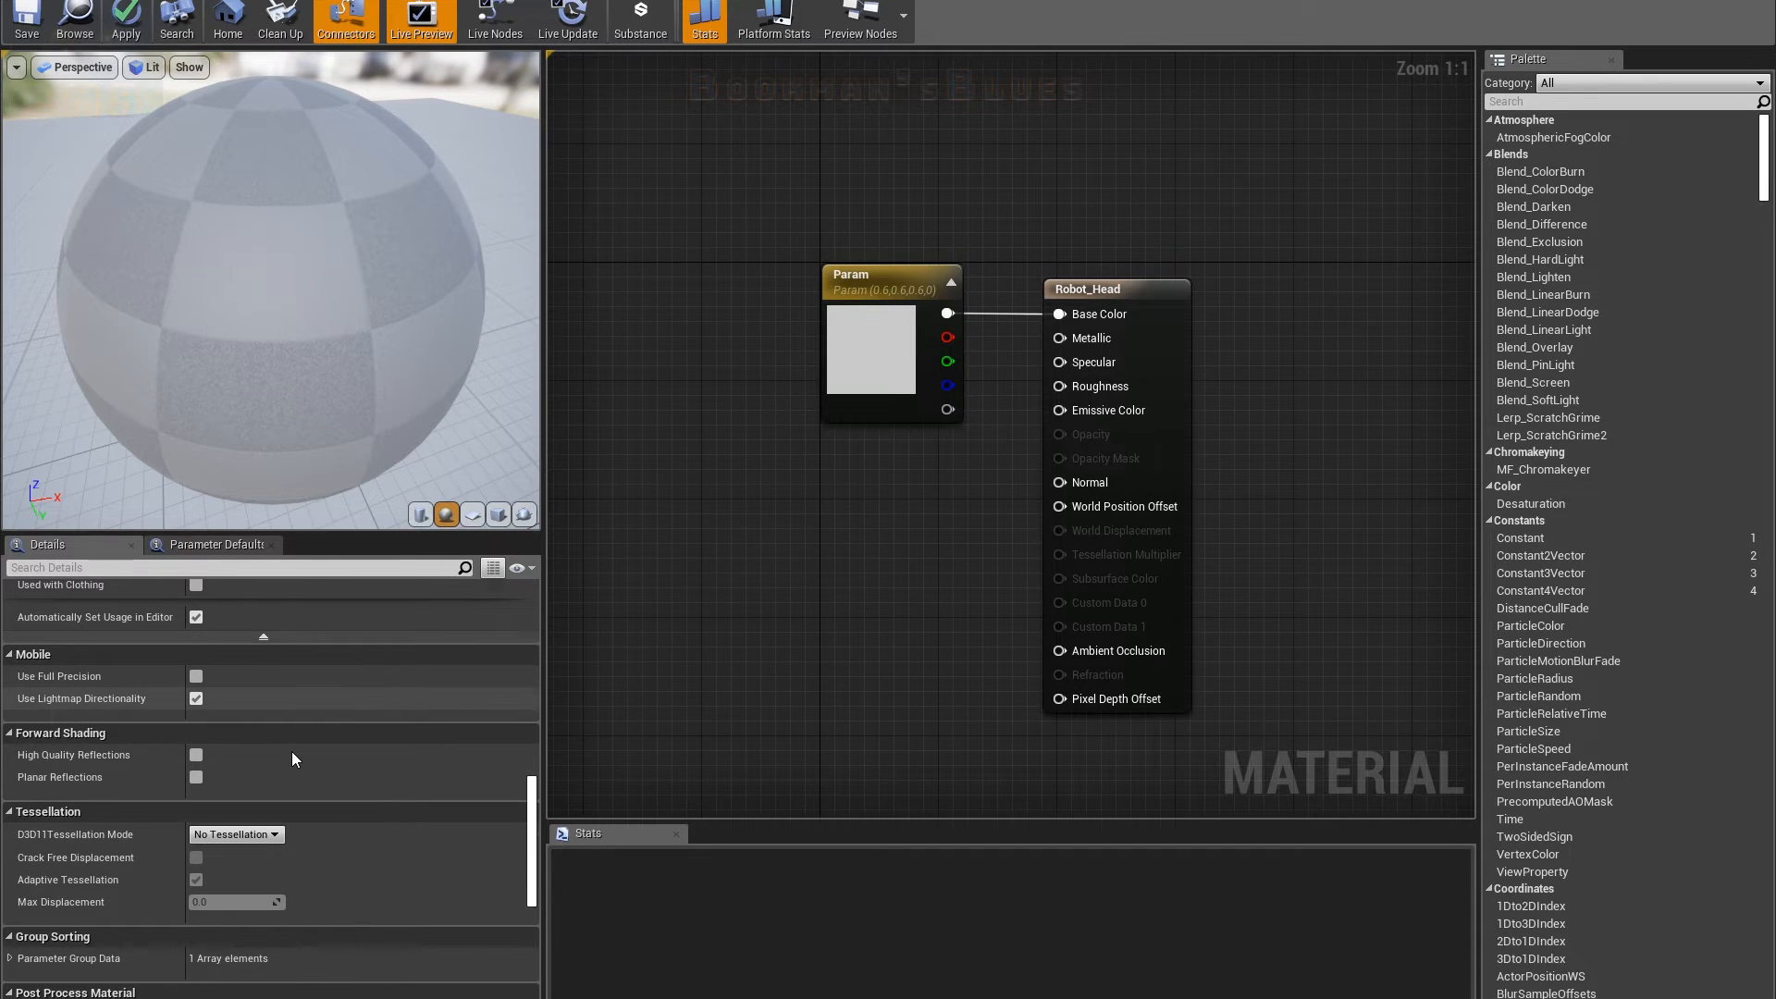
scroll(346, 817, down, 6)
scroll(356, 821, up, 8)
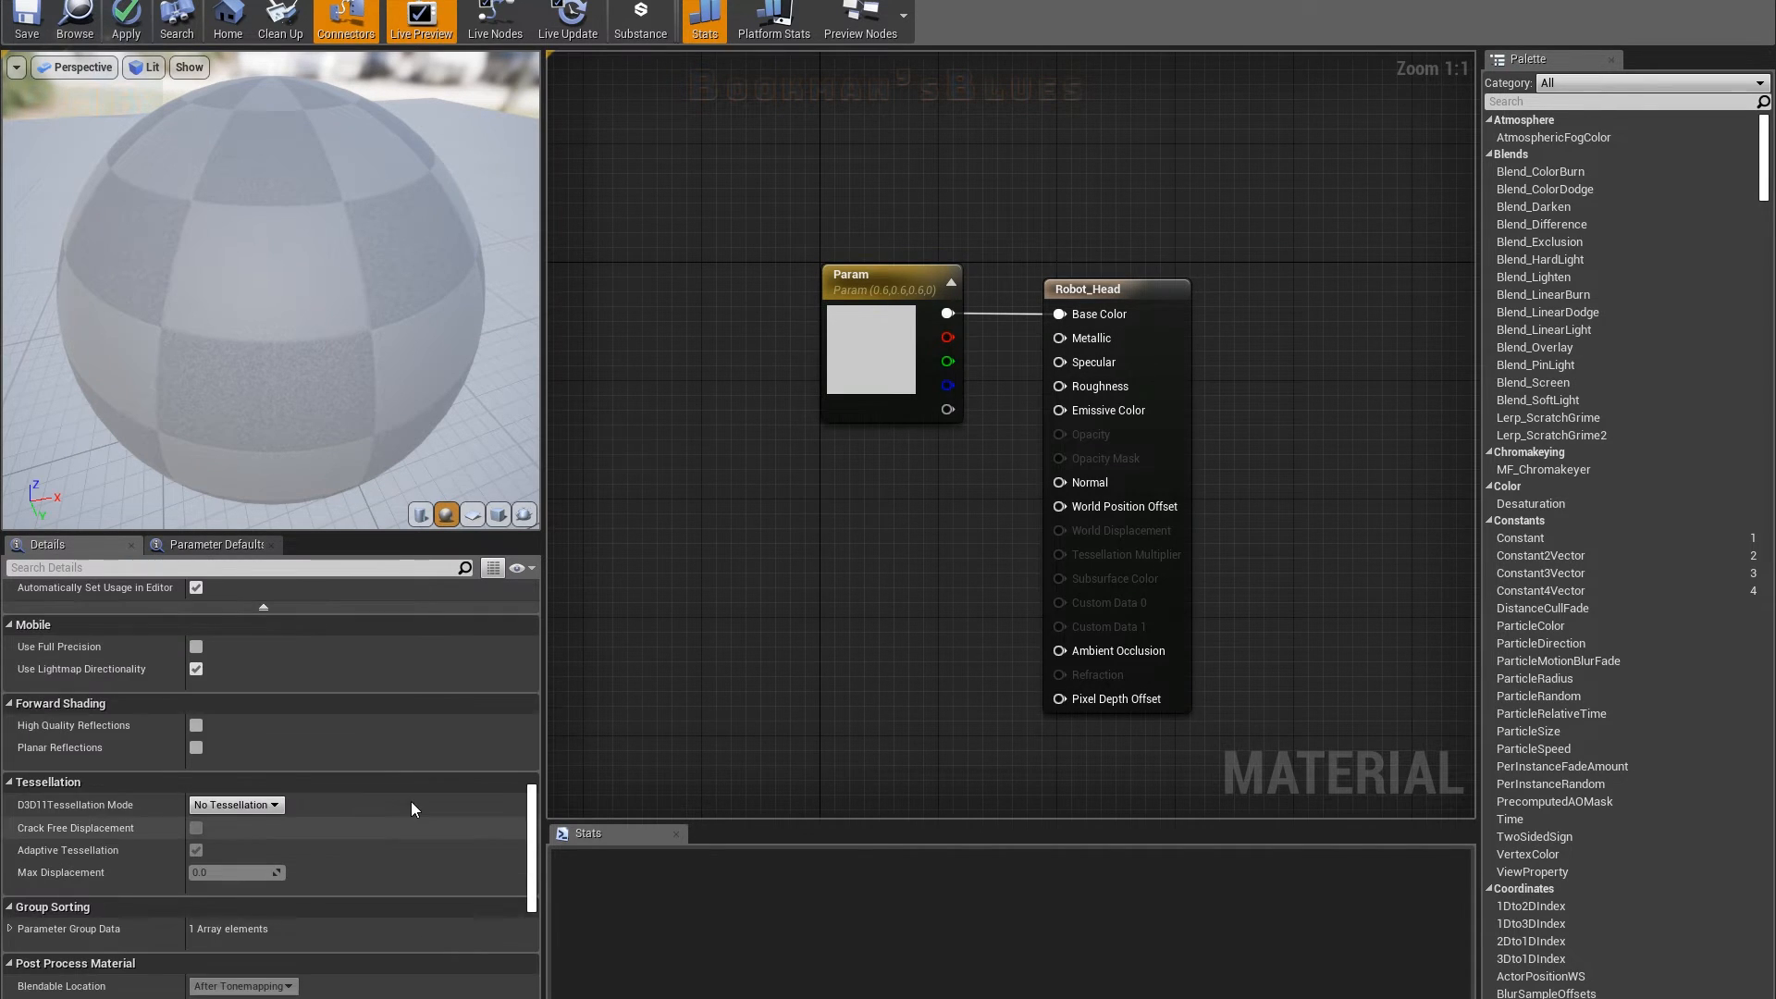
scroll(518, 760, up, 3)
drag(518, 760, 503, 608)
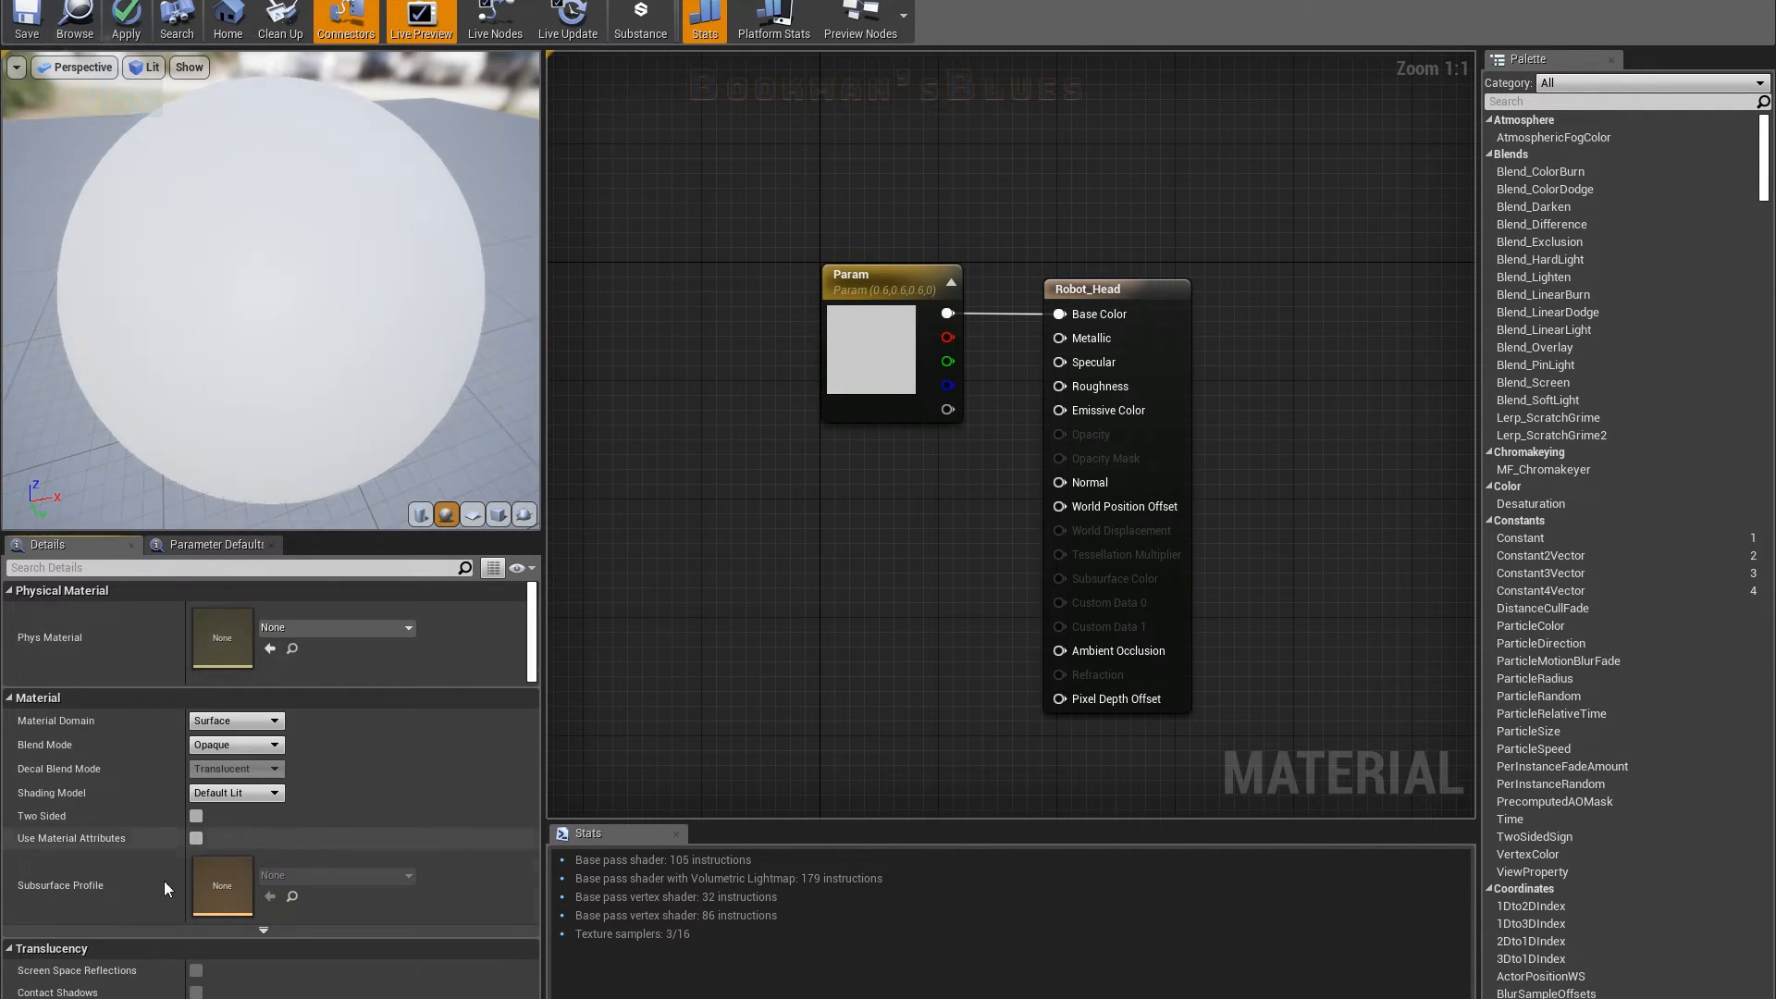